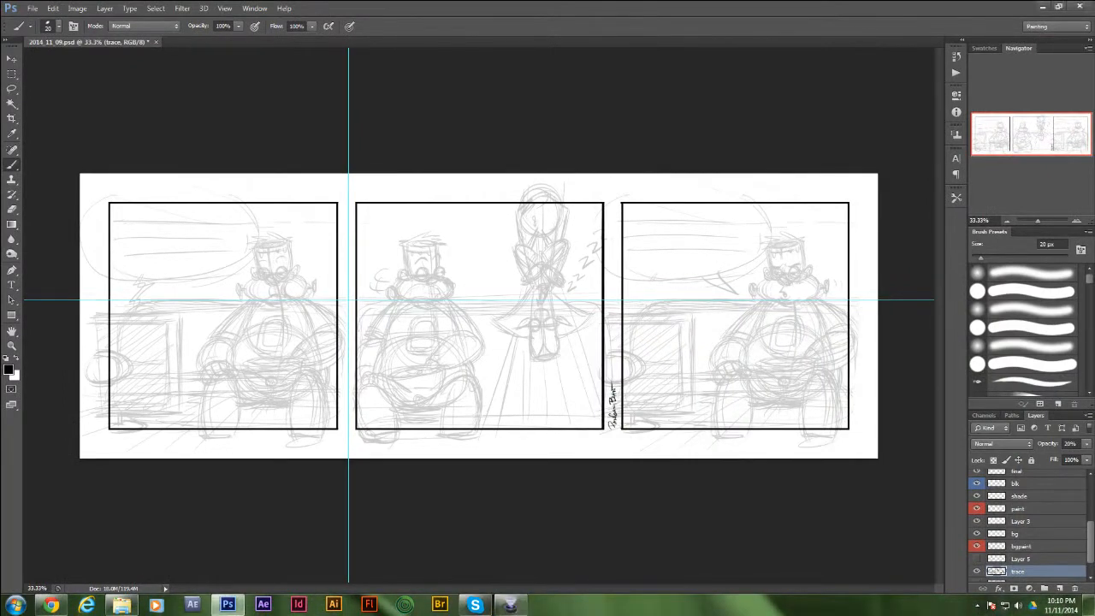
# - Review the layer stack and toggle the active trace layer's visibility off and on to check the sketch
pyautogui.scroll(3, 1027, 524)
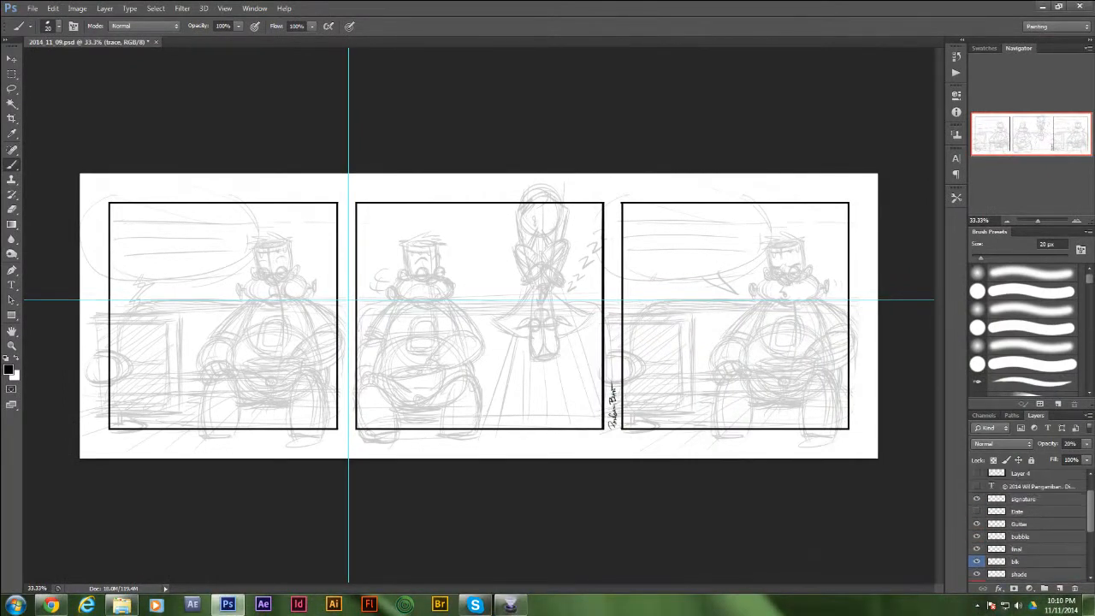
pyautogui.scroll(5, 1026, 524)
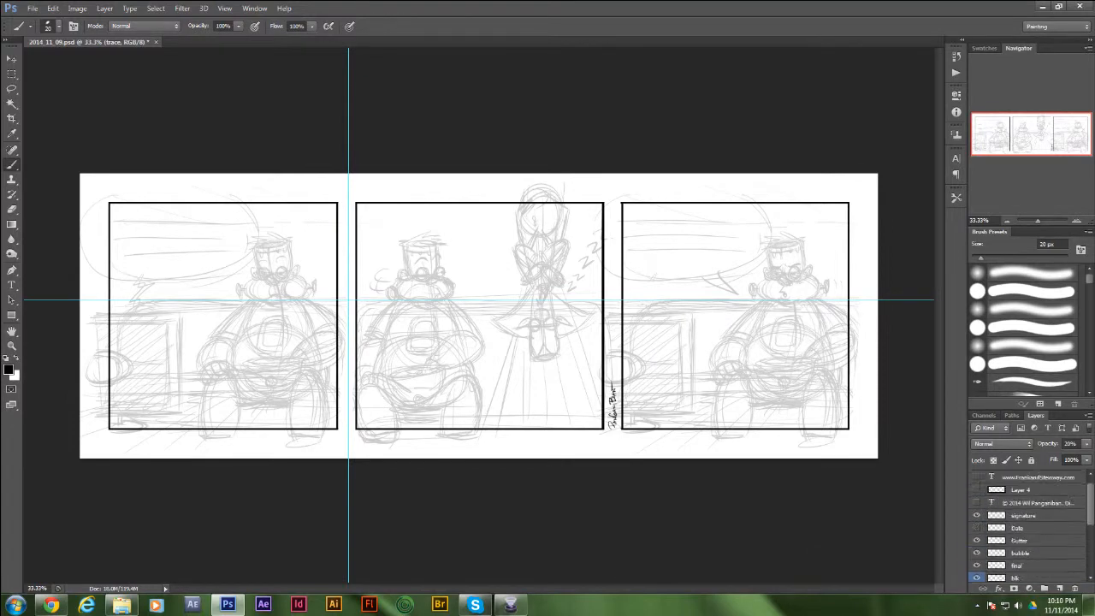
pyautogui.scroll(3, 1026, 523)
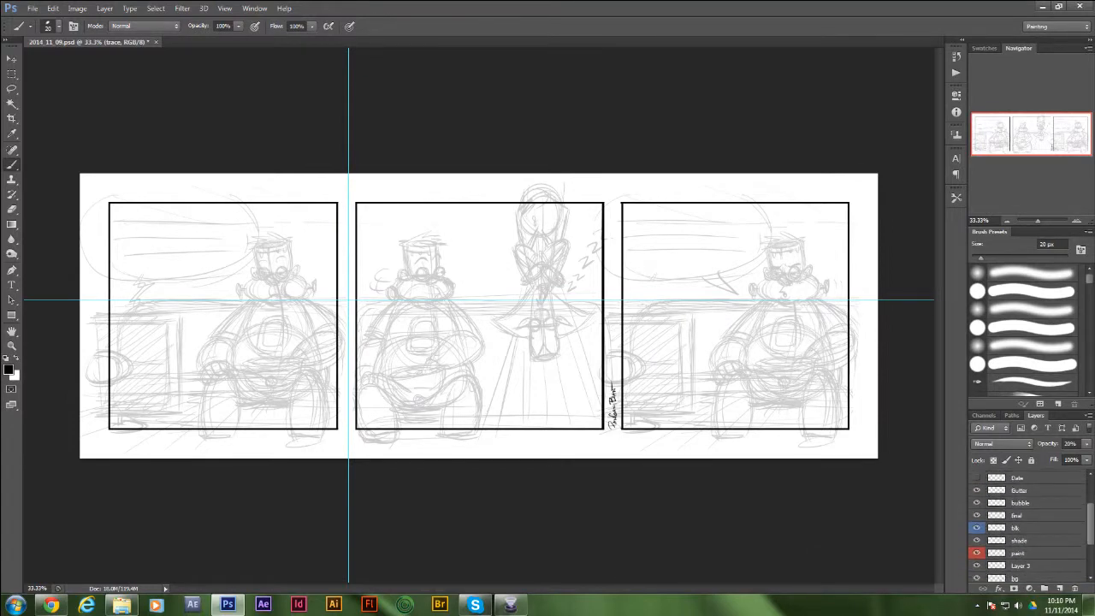
pyautogui.scroll(-10, 1026, 523)
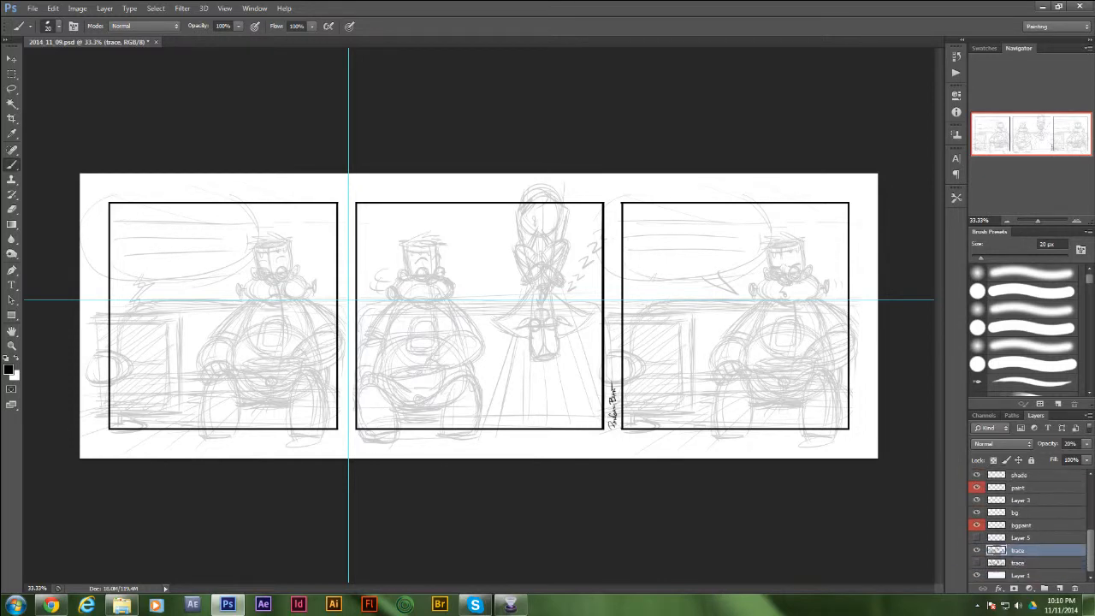
pyautogui.click(976, 550)
pyautogui.click(976, 550)
pyautogui.click(976, 550)
pyautogui.click(975, 550)
# - Make the "final" layer the active layer for inking
pyautogui.scroll(3, 1026, 523)
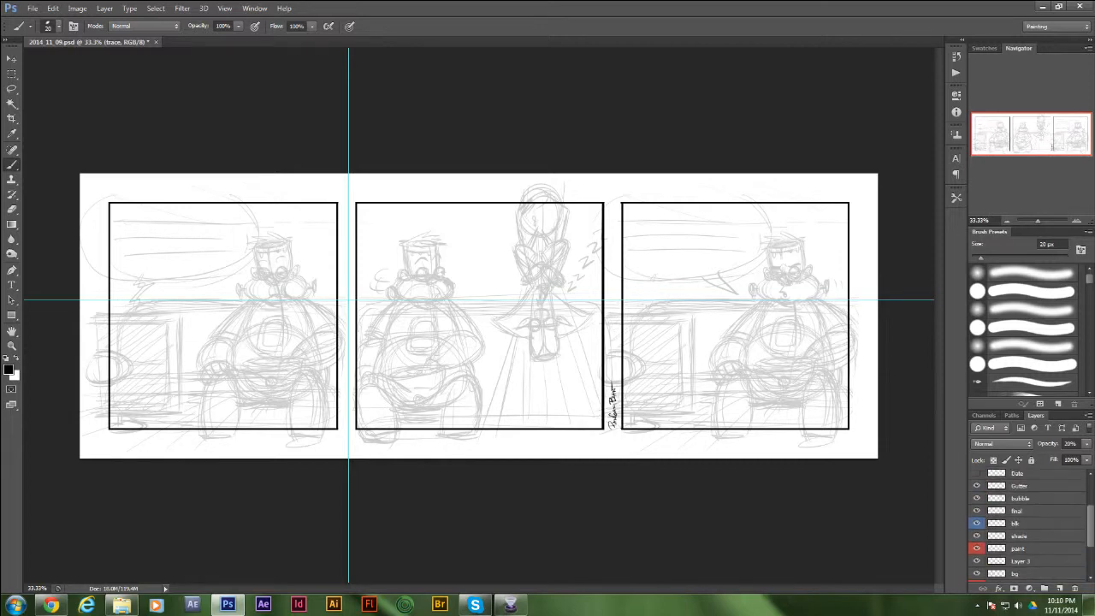
pyautogui.click(1018, 510)
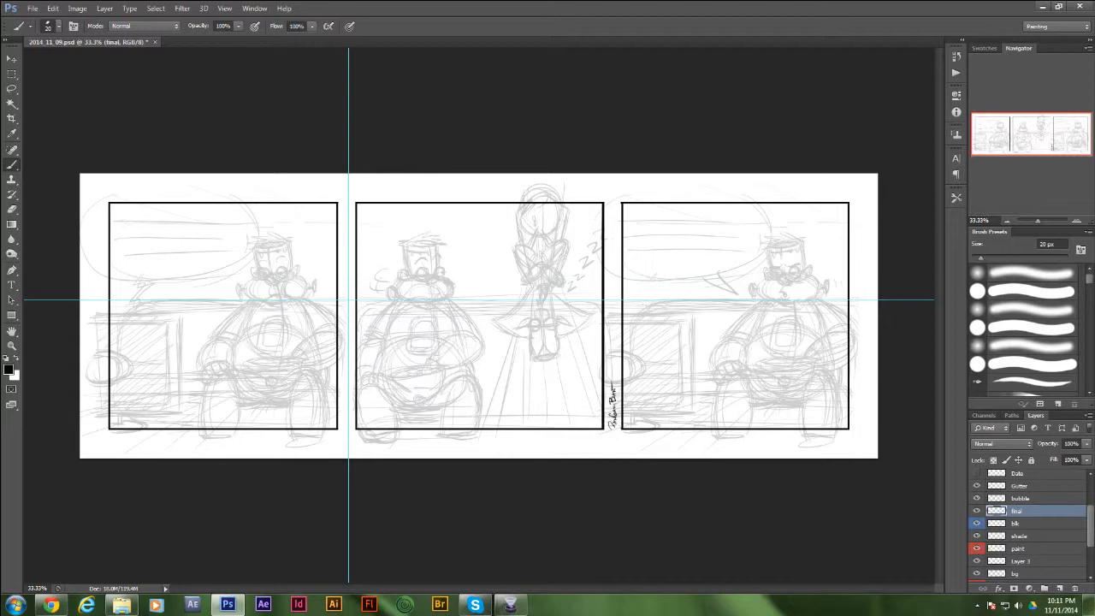
pyautogui.click(254, 7)
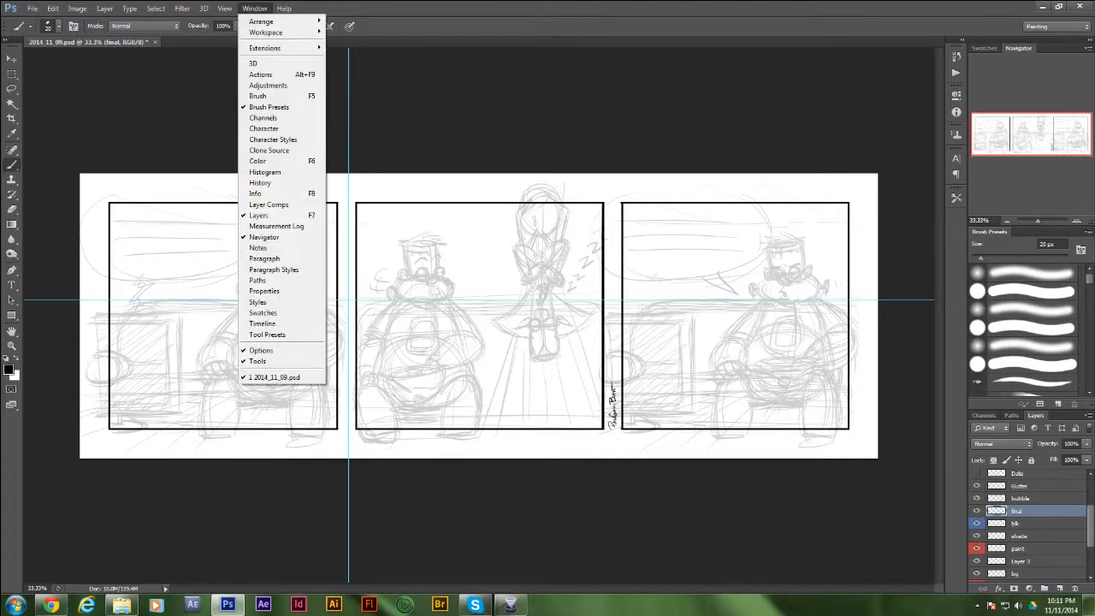
pyautogui.moveTo(224, 8)
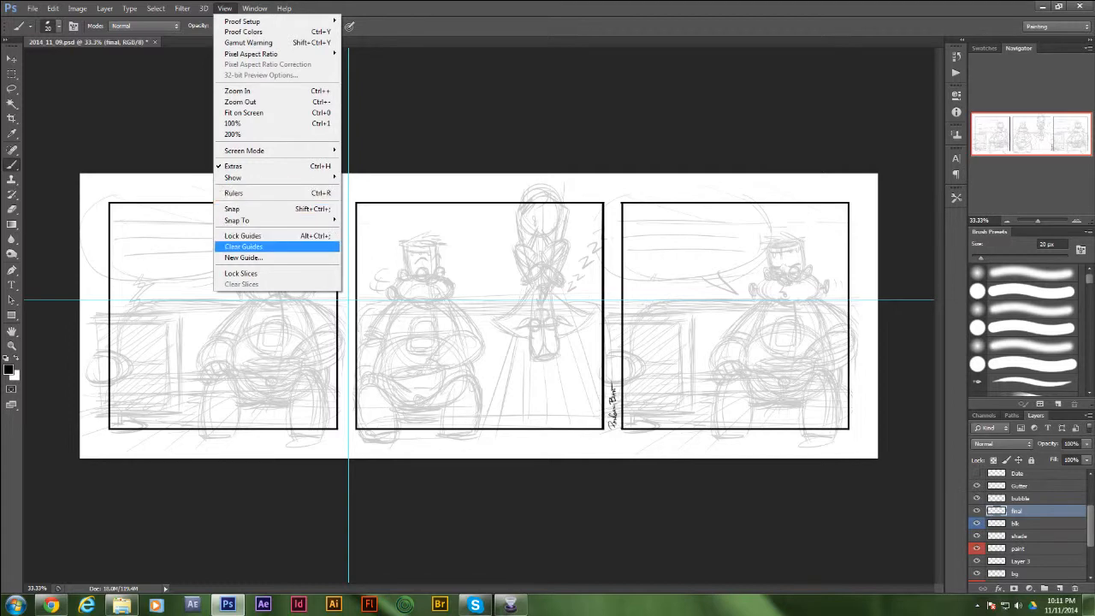
pyautogui.press('Escape')
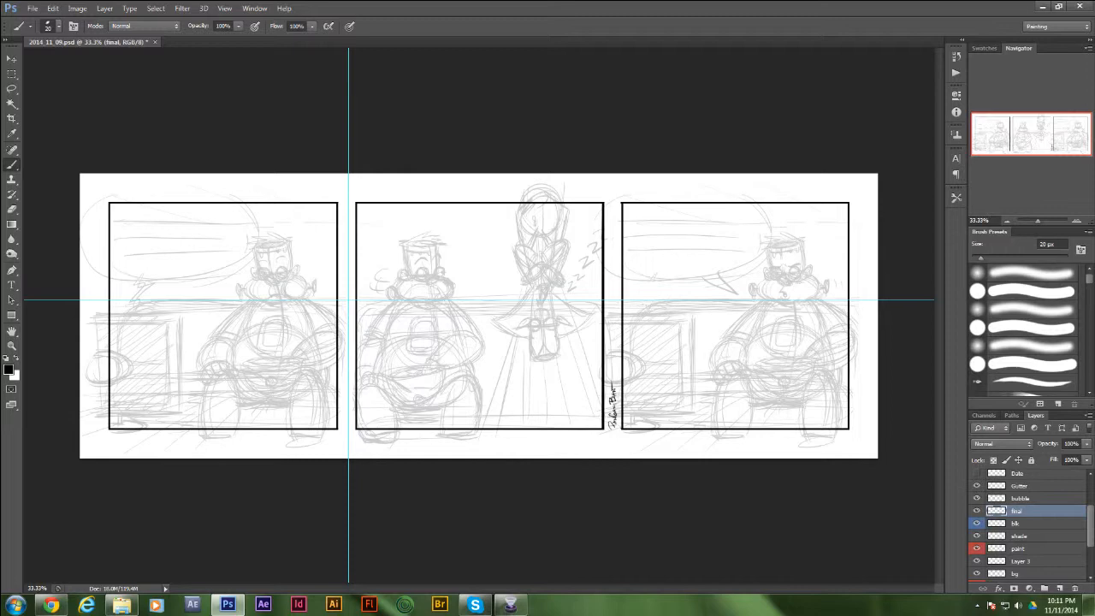
# - Handwrite the note "CTRL+H" with the brush in the margin above the third panel
pyautogui.moveTo(693, 181); pyautogui.dragTo(702, 195)
pyautogui.moveTo(696, 182)
pyautogui.mouseDown()
pyautogui.moveTo(711, 180)
pyautogui.moveTo(710, 194)
pyautogui.mouseUp()
pyautogui.moveTo(711, 179); pyautogui.dragTo(725, 195)
pyautogui.moveTo(726, 181); pyautogui.dragTo(756, 195)
pyautogui.moveTo(763, 176)
pyautogui.mouseDown()
pyautogui.moveTo(764, 196)
pyautogui.moveTo(764, 186)
pyautogui.mouseUp()
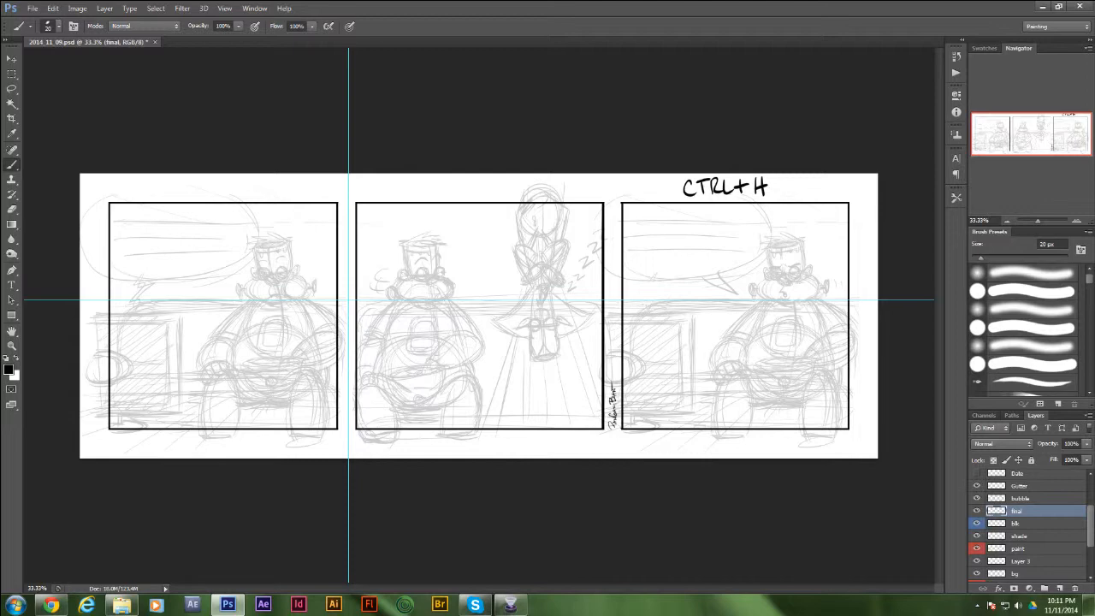
# - Lasso the area around the handwritten note and toggle the display of guides and selection outline
pyautogui.hotkey('ctrl', 'h')
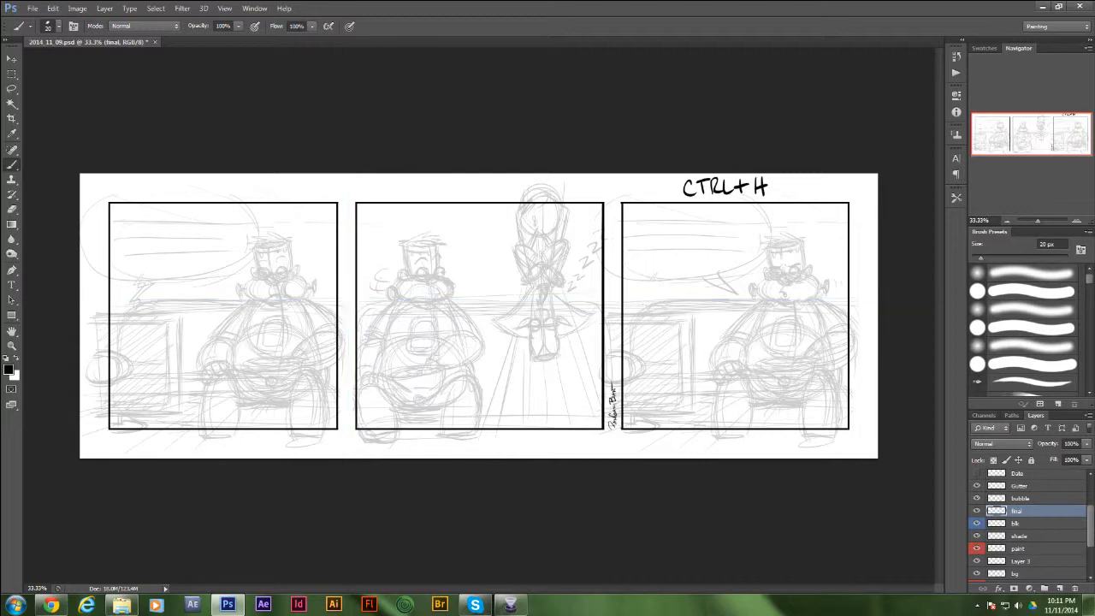
pyautogui.press('l')
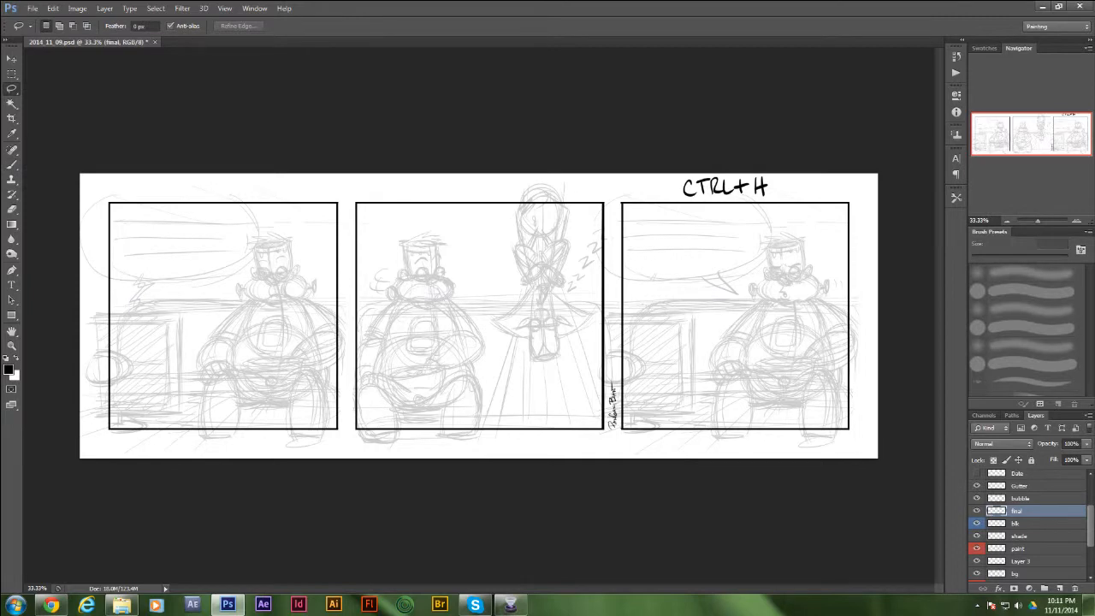
pyautogui.moveTo(785, 178)
pyautogui.mouseDown()
pyautogui.moveTo(753, 173)
pyautogui.moveTo(719, 258)
pyautogui.moveTo(794, 180)
pyautogui.moveTo(783, 176)
pyautogui.mouseUp()
pyautogui.hotkey('ctrl', ';')
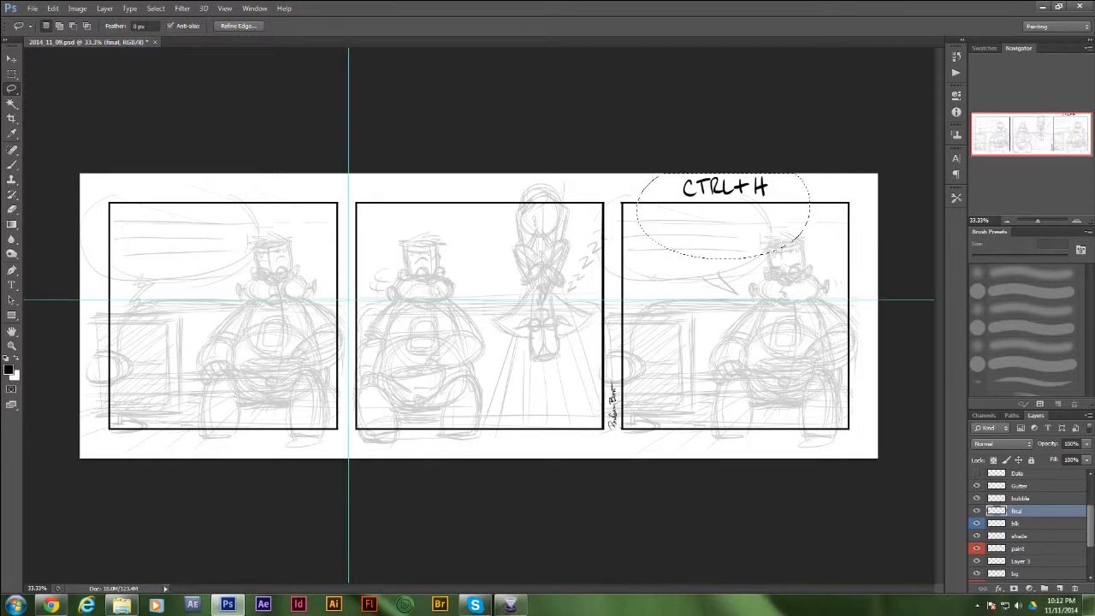
pyautogui.hotkey('ctrl', 'h')
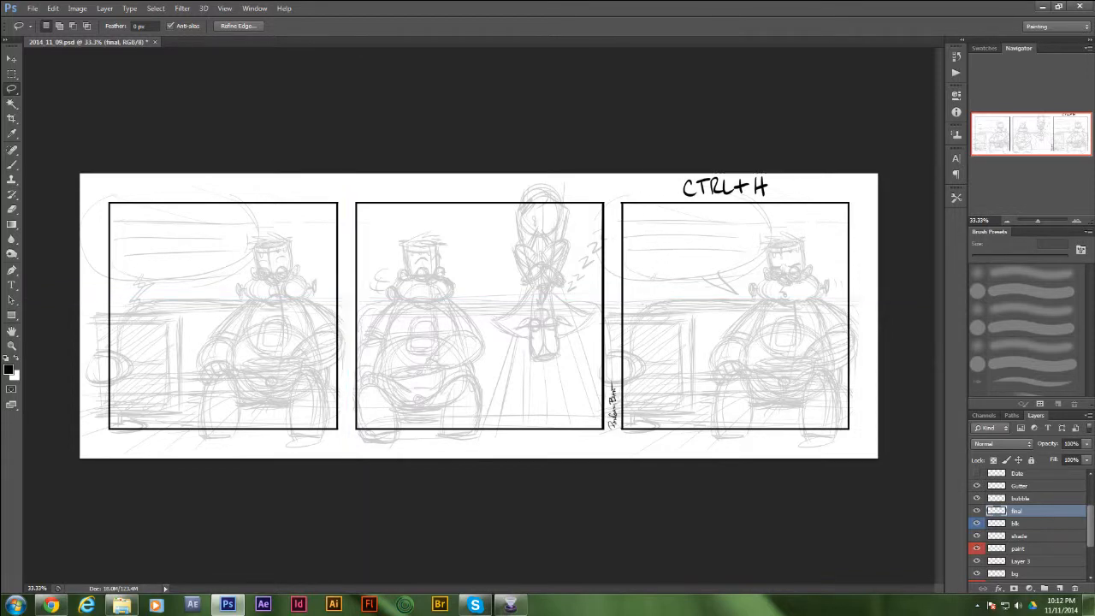
pyautogui.hotkey('ctrl', 'h')
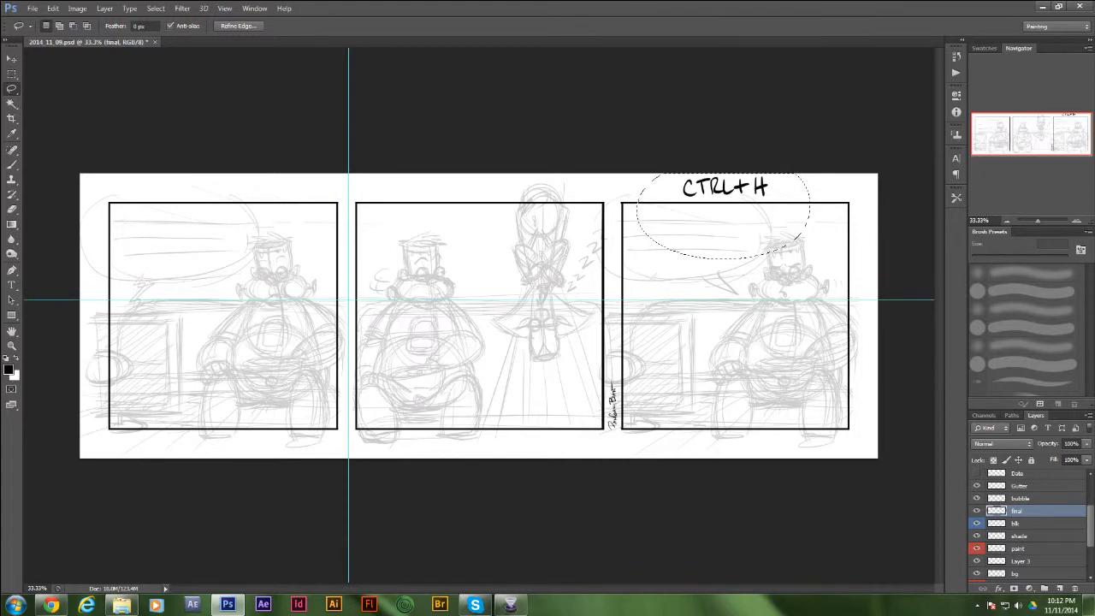
# - Clear the lasso selection and hide the guides
pyautogui.hotkey('ctrl', 'd')
pyautogui.hotkey('ctrl', 'h')
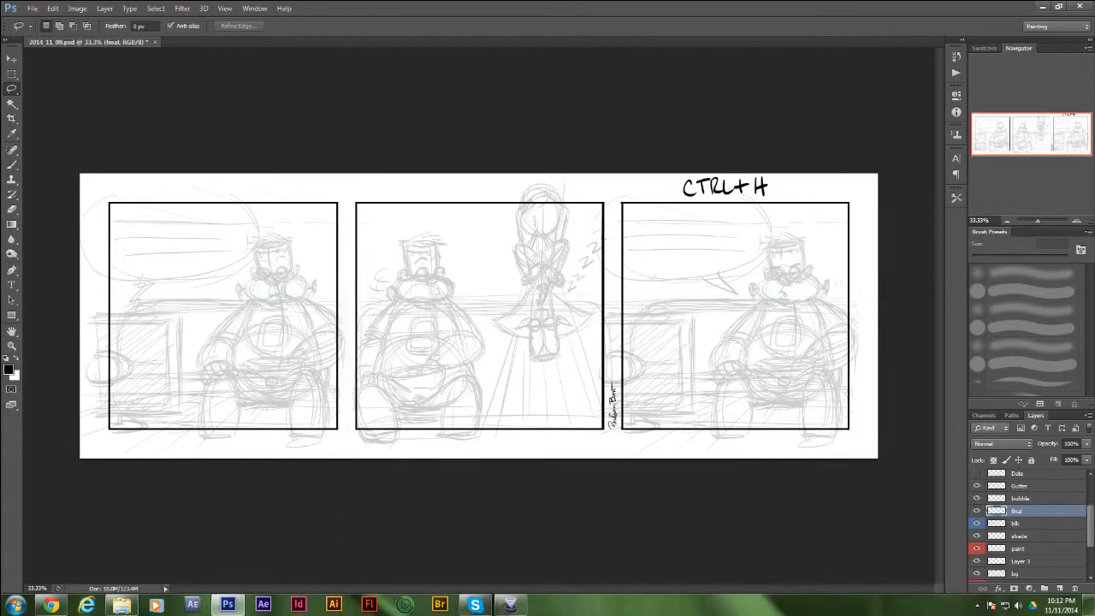
# - Lasso the handwritten note above the third panel, delete it and clear the selection
pyautogui.moveTo(649, 198); pyautogui.dragTo(652, 202)
pyautogui.press('Delete')
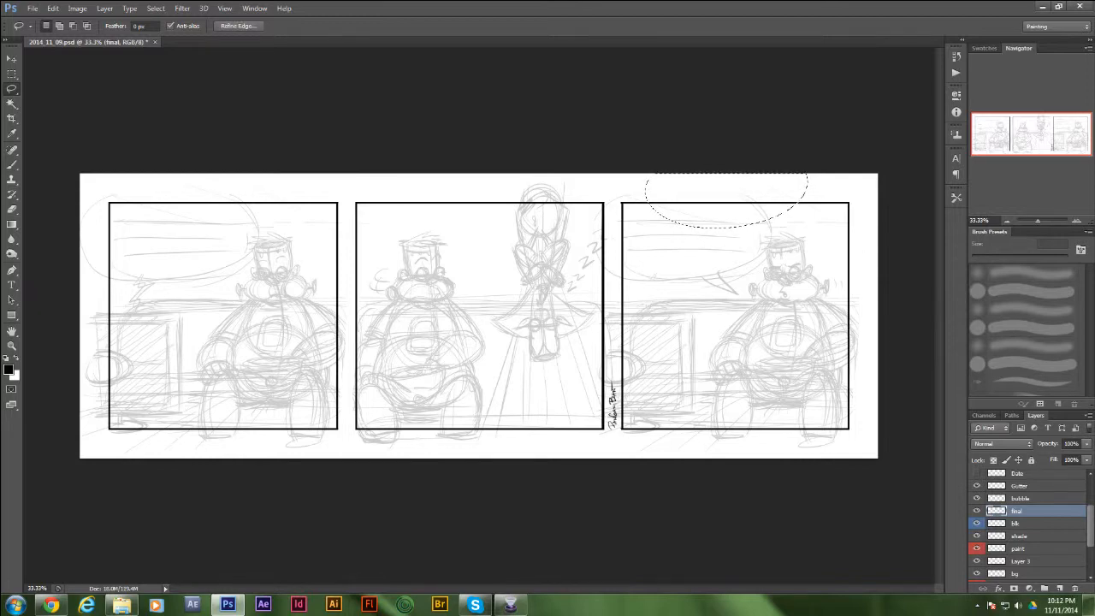
pyautogui.hotkey('ctrl', 'd')
pyautogui.press('z')
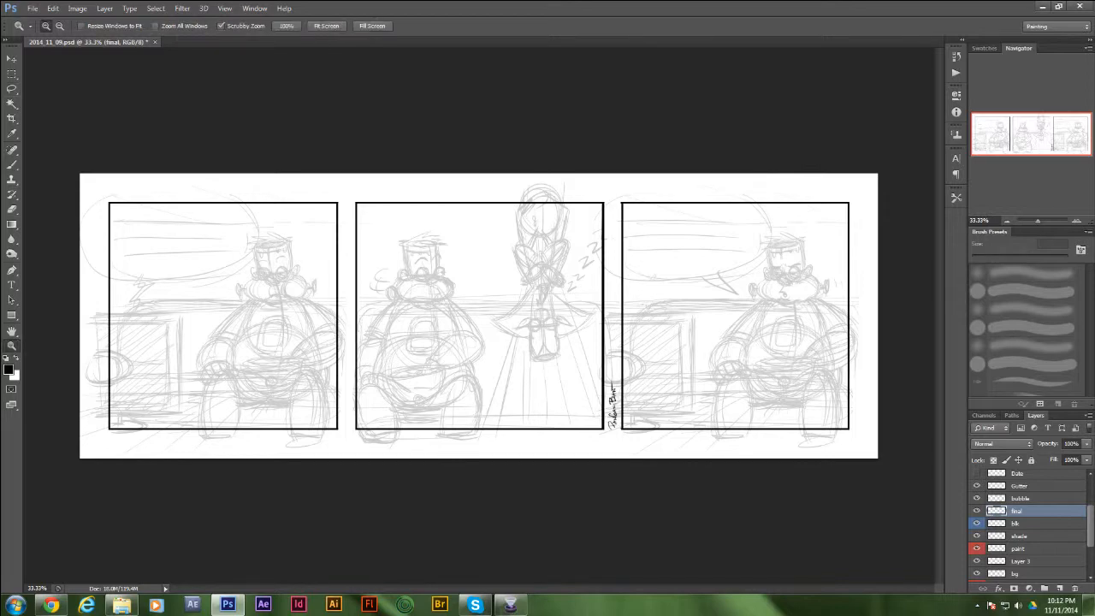
pyautogui.moveTo(280, 301); pyautogui.dragTo(358, 301)
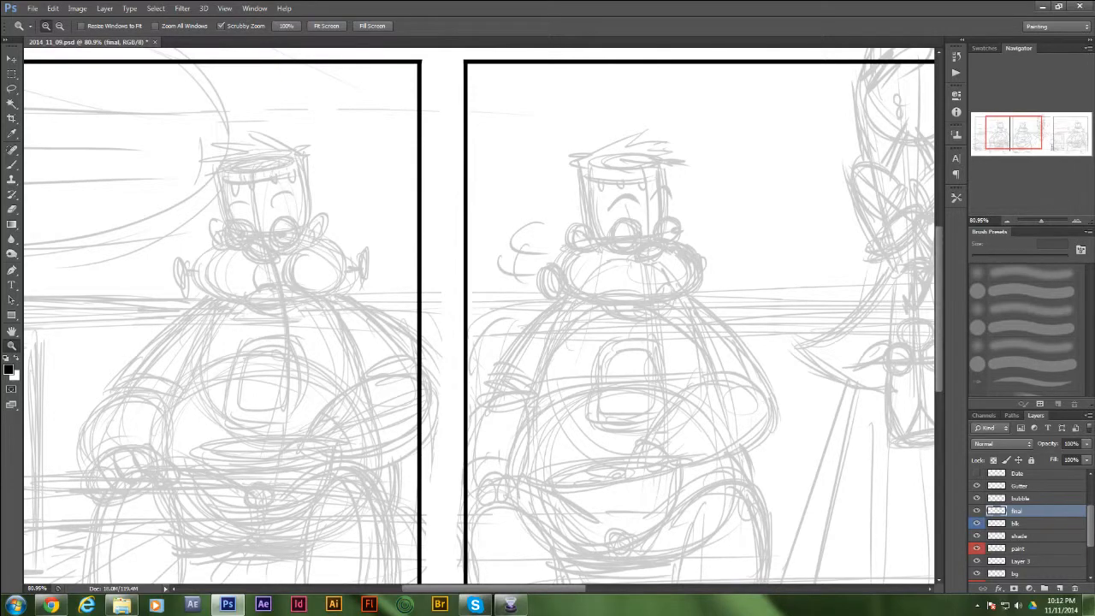
pyautogui.moveTo(228, 314); pyautogui.dragTo(447, 376)
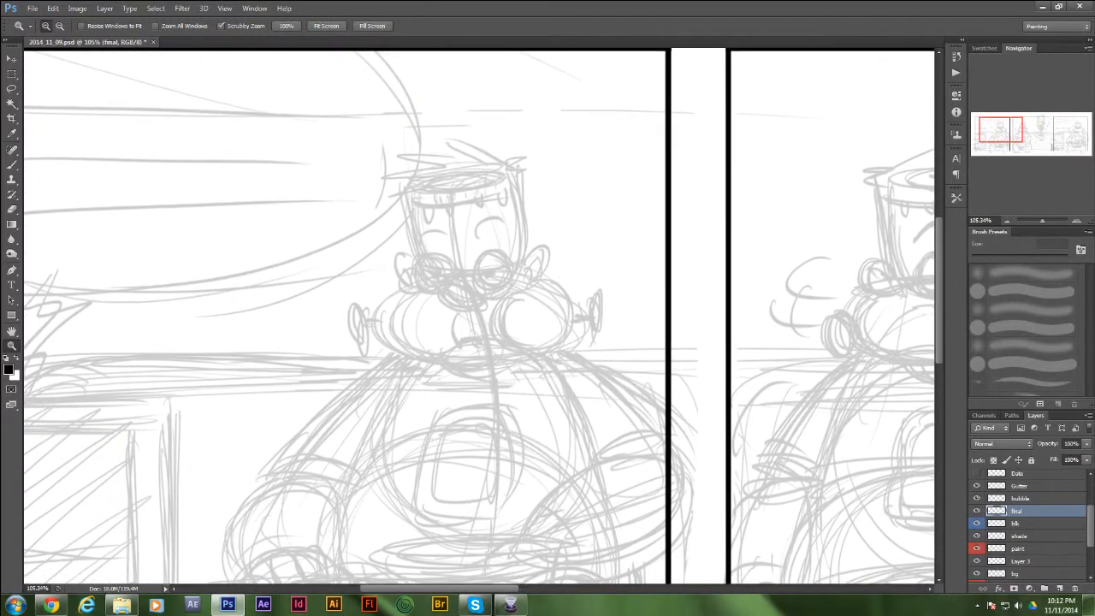
pyautogui.press('b')
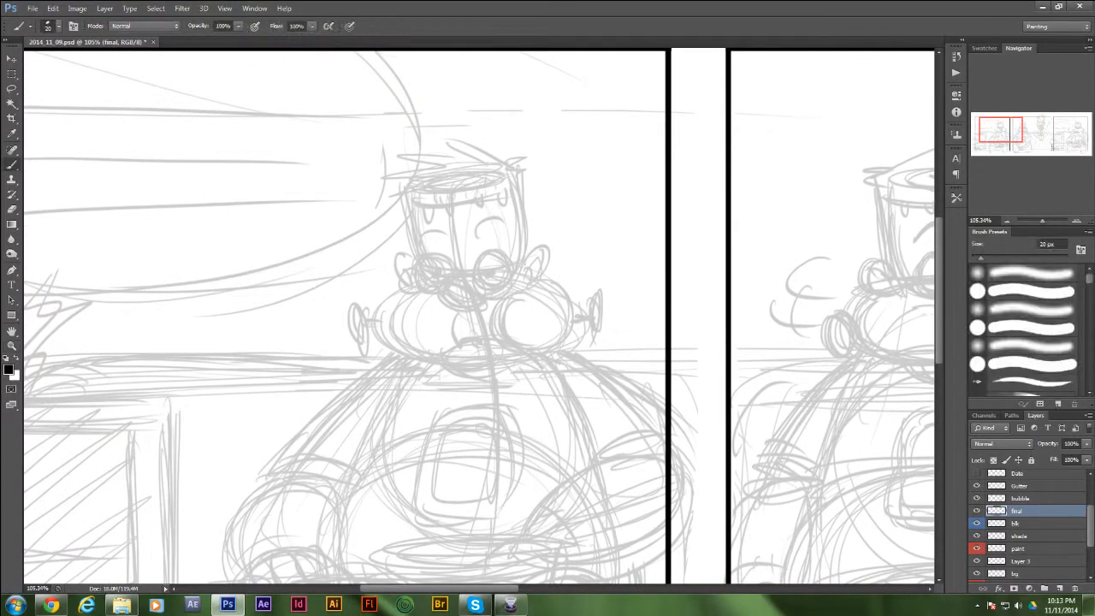
pyautogui.press('z')
pyautogui.moveTo(496, 334); pyautogui.dragTo(391, 334)
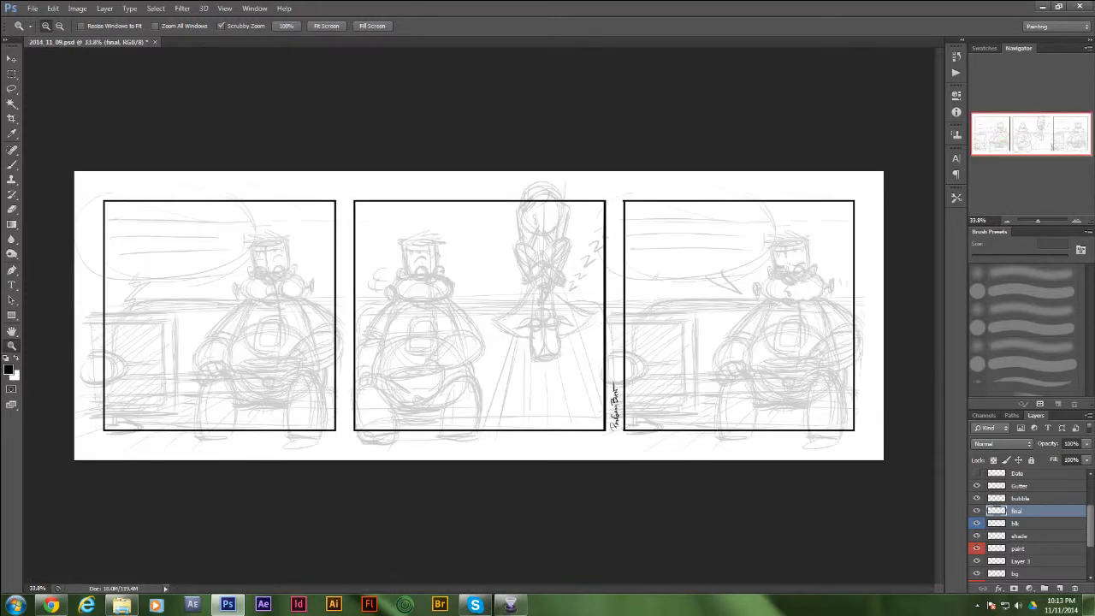
pyautogui.press('b')
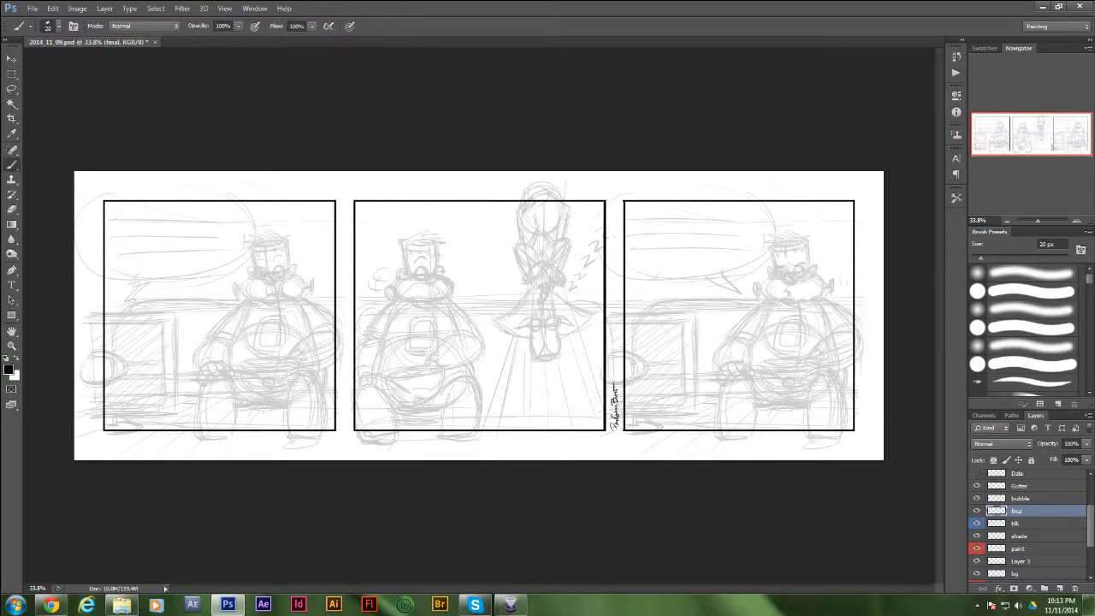
pyautogui.moveTo(295, 220)
pyautogui.mouseDown()
pyautogui.moveTo(325, 274)
pyautogui.moveTo(500, 276)
pyautogui.moveTo(363, 275)
pyautogui.mouseUp()
pyautogui.press('z')
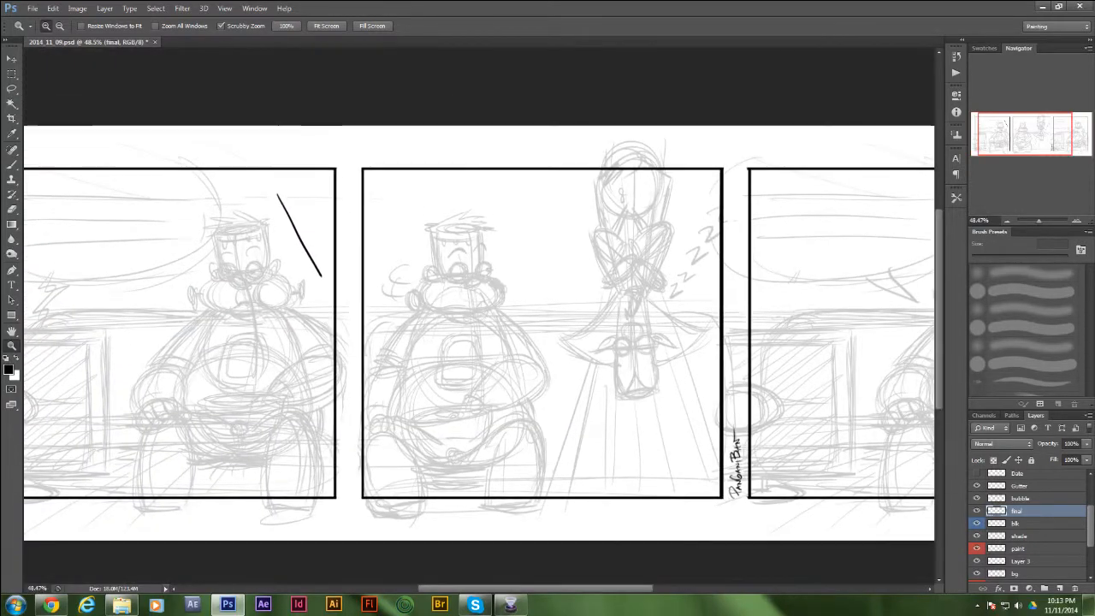
pyautogui.hotkey('ctrl', 'z')
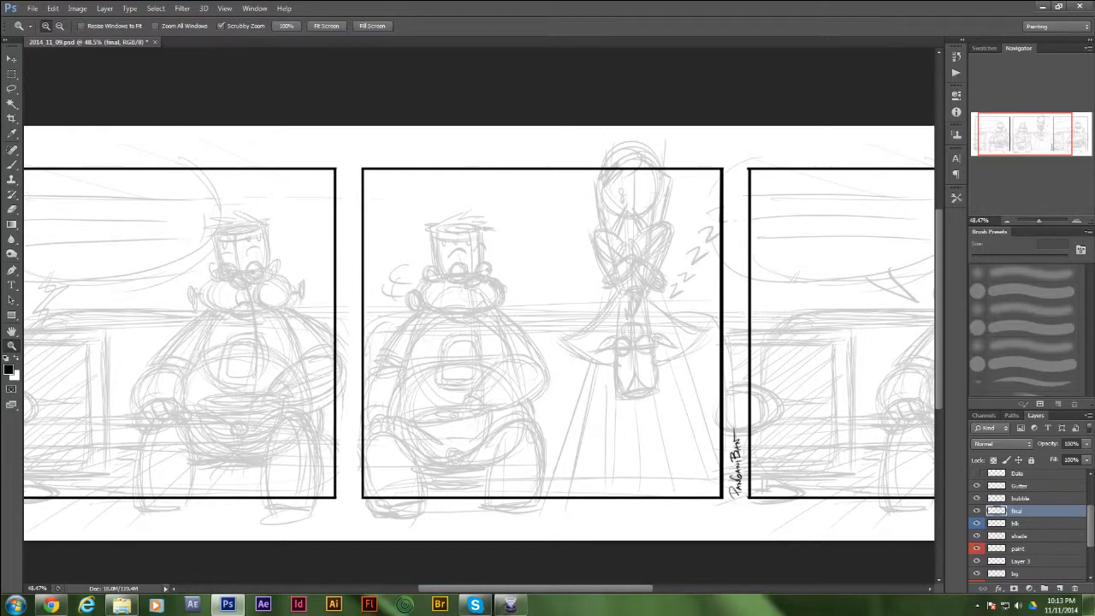
# - Ink both sides of the first-panel character's head and his right-hand ear with the 20 px black brush
pyautogui.moveTo(368, 282); pyautogui.dragTo(530, 343)
pyautogui.moveTo(451, 332); pyautogui.dragTo(562, 332)
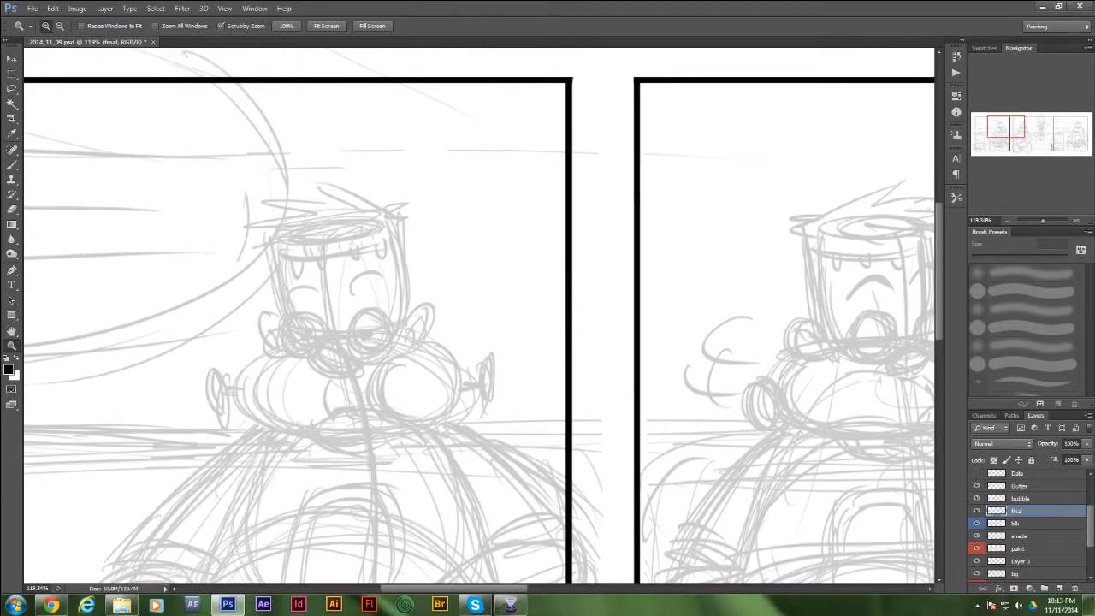
pyautogui.press('b')
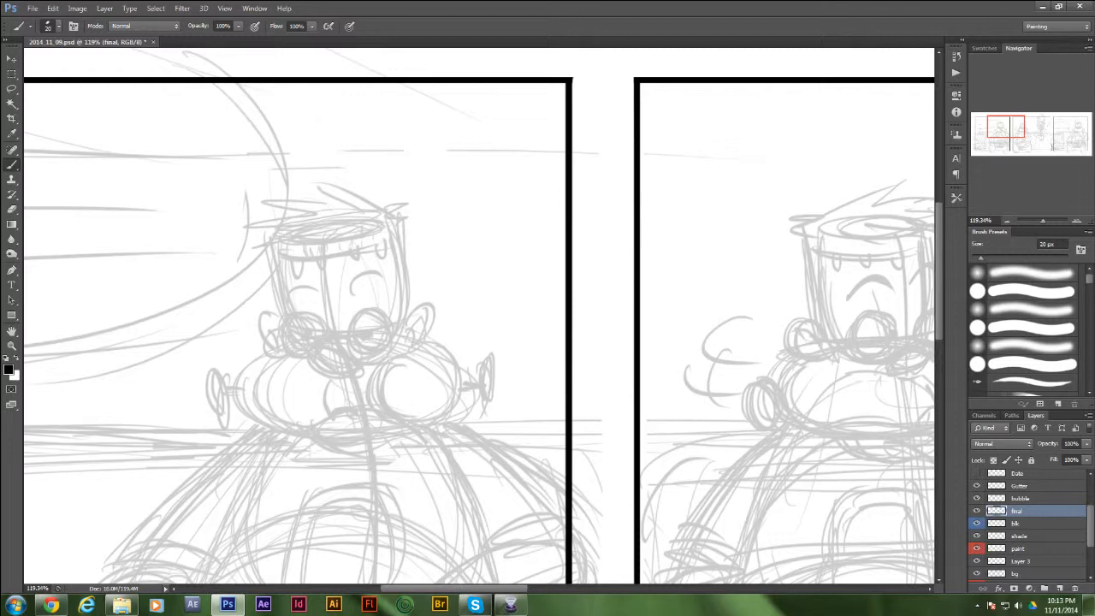
pyautogui.moveTo(338, 407); pyautogui.dragTo(420, 351)
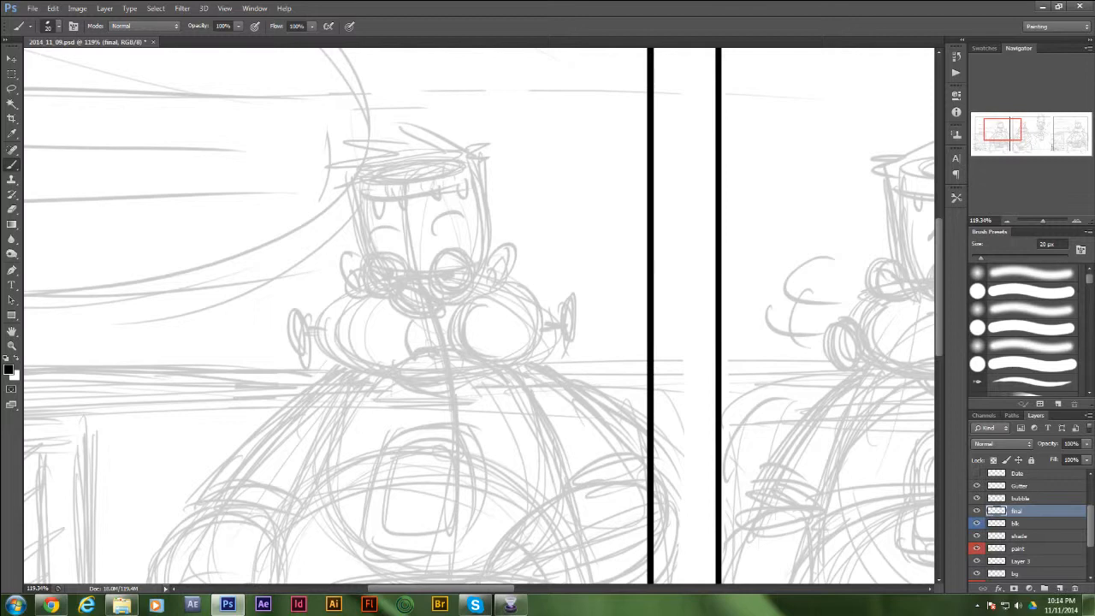
pyautogui.moveTo(347, 177); pyautogui.dragTo(360, 271)
pyautogui.moveTo(484, 160)
pyautogui.mouseDown()
pyautogui.moveTo(491, 269)
pyautogui.moveTo(509, 244)
pyautogui.moveTo(495, 287)
pyautogui.moveTo(509, 258)
pyautogui.moveTo(499, 275)
pyautogui.mouseUp()
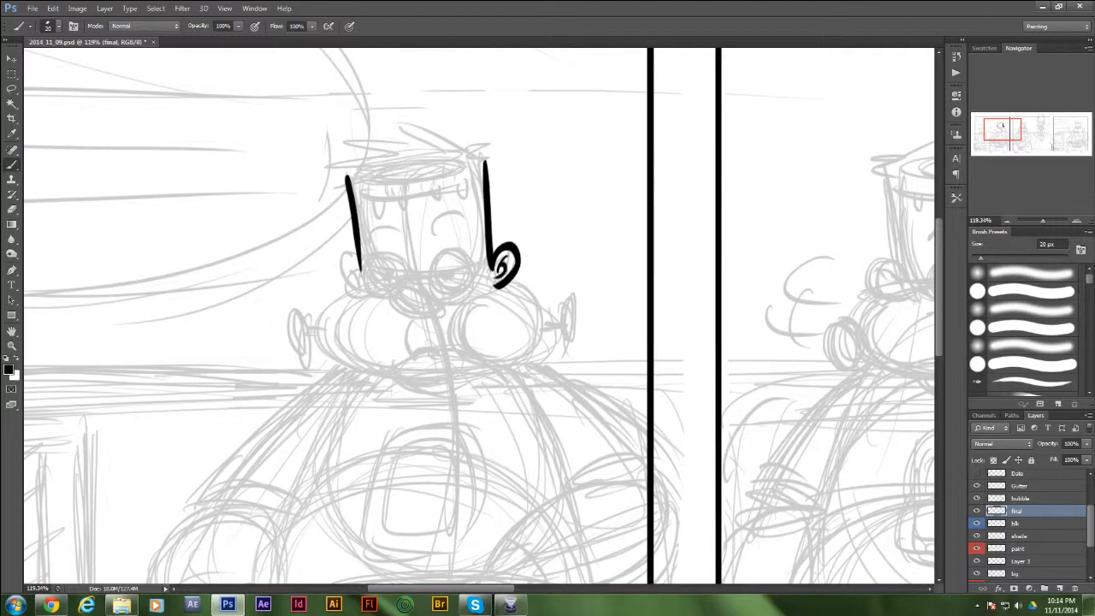
# - Ink the character's left-hand ear, two round eye outlines and the arched eyebrows over the sketch
pyautogui.moveTo(354, 257)
pyautogui.mouseDown()
pyautogui.moveTo(349, 287)
pyautogui.moveTo(349, 276)
pyautogui.moveTo(368, 272)
pyautogui.moveTo(385, 298)
pyautogui.moveTo(404, 291)
pyautogui.mouseUp()
pyautogui.moveTo(367, 253)
pyautogui.mouseDown()
pyautogui.moveTo(395, 248)
pyautogui.moveTo(409, 264)
pyautogui.moveTo(402, 294)
pyautogui.mouseUp()
pyautogui.moveTo(441, 250)
pyautogui.mouseDown()
pyautogui.moveTo(433, 288)
pyautogui.moveTo(455, 299)
pyautogui.moveTo(479, 261)
pyautogui.moveTo(461, 248)
pyautogui.moveTo(441, 253)
pyautogui.mouseUp()
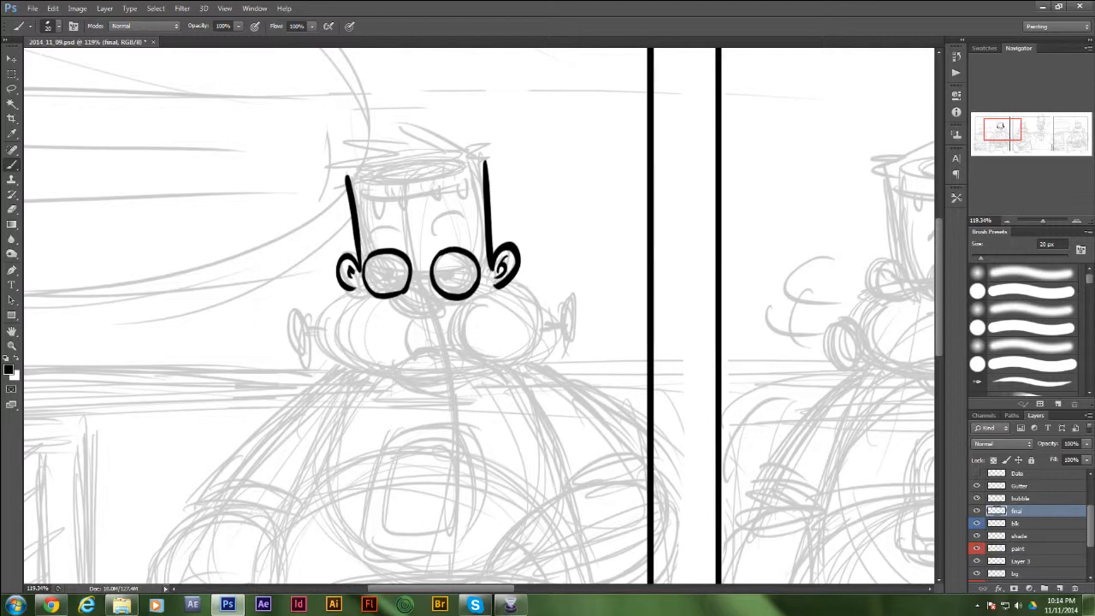
pyautogui.moveTo(364, 242); pyautogui.dragTo(468, 227)
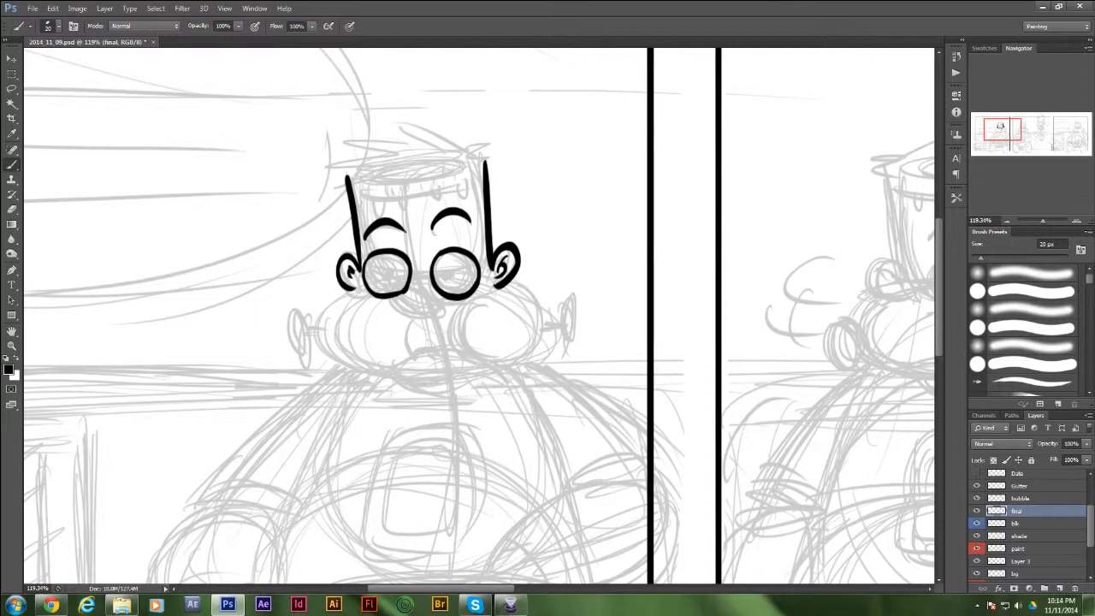
# - Ink the lower face of the first-panel character: nose, puffy cheeks, chin and small mouth
pyautogui.hotkey('ctrl', 'z')
pyautogui.scroll(-3, 485, 321)
pyautogui.scroll(1, 485, 321)
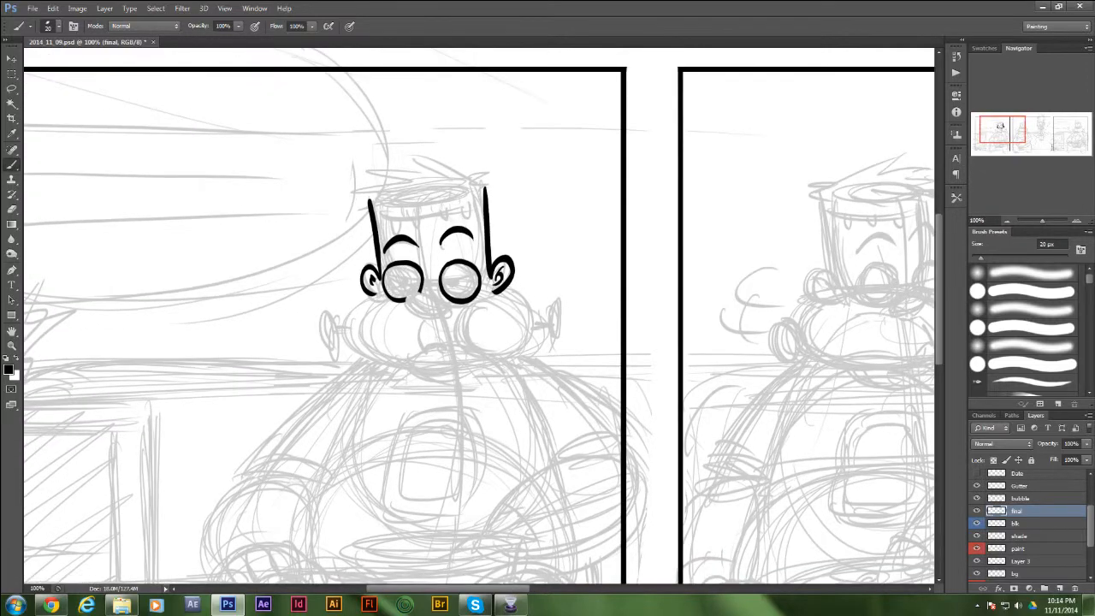
pyautogui.moveTo(438, 301)
pyautogui.mouseDown()
pyautogui.moveTo(409, 293)
pyautogui.moveTo(407, 312)
pyautogui.moveTo(443, 315)
pyautogui.mouseUp()
pyautogui.moveTo(377, 294)
pyautogui.mouseDown()
pyautogui.moveTo(346, 333)
pyautogui.moveTo(397, 365)
pyautogui.moveTo(445, 380)
pyautogui.moveTo(475, 371)
pyautogui.mouseUp()
pyautogui.moveTo(506, 286)
pyautogui.mouseDown()
pyautogui.moveTo(525, 301)
pyautogui.moveTo(532, 336)
pyautogui.moveTo(491, 368)
pyautogui.mouseUp()
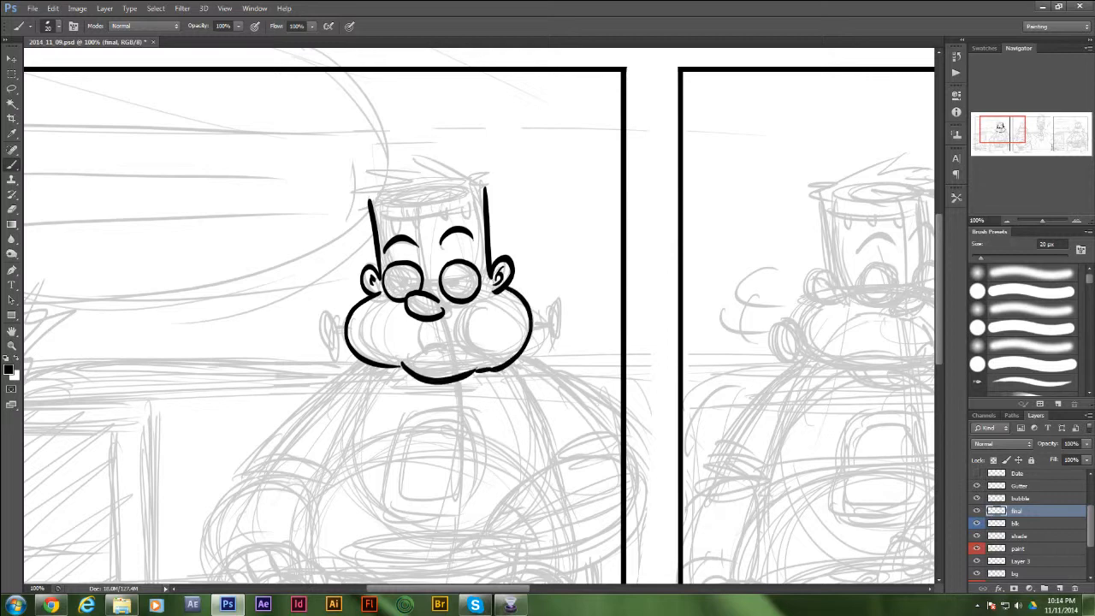
pyautogui.moveTo(419, 324)
pyautogui.mouseDown()
pyautogui.moveTo(428, 360)
pyautogui.moveTo(441, 358)
pyautogui.mouseUp()
pyautogui.moveTo(481, 297)
pyautogui.mouseDown()
pyautogui.moveTo(458, 342)
pyautogui.moveTo(488, 354)
pyautogui.mouseUp()
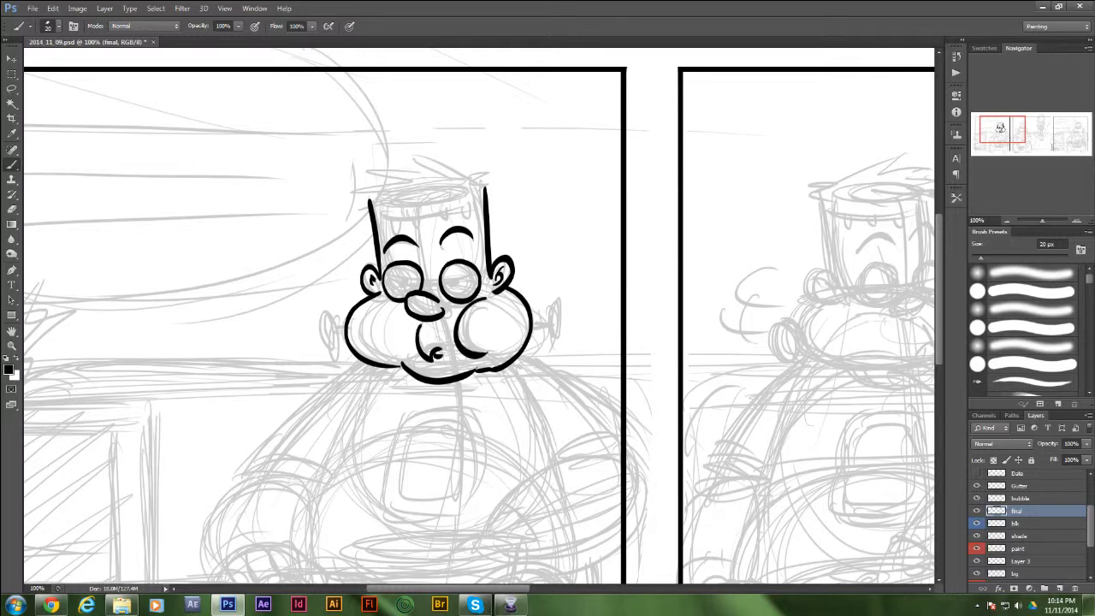
# - Ink the pupils near the nose and the curved line across the forehead with small loops hanging below it
pyautogui.moveTo(416, 282)
pyautogui.mouseDown()
pyautogui.moveTo(412, 290)
pyautogui.moveTo(448, 291)
pyautogui.mouseUp()
pyautogui.moveTo(373, 215); pyautogui.dragTo(484, 204)
pyautogui.moveTo(388, 219)
pyautogui.mouseDown()
pyautogui.moveTo(417, 232)
pyautogui.moveTo(473, 218)
pyautogui.mouseUp()
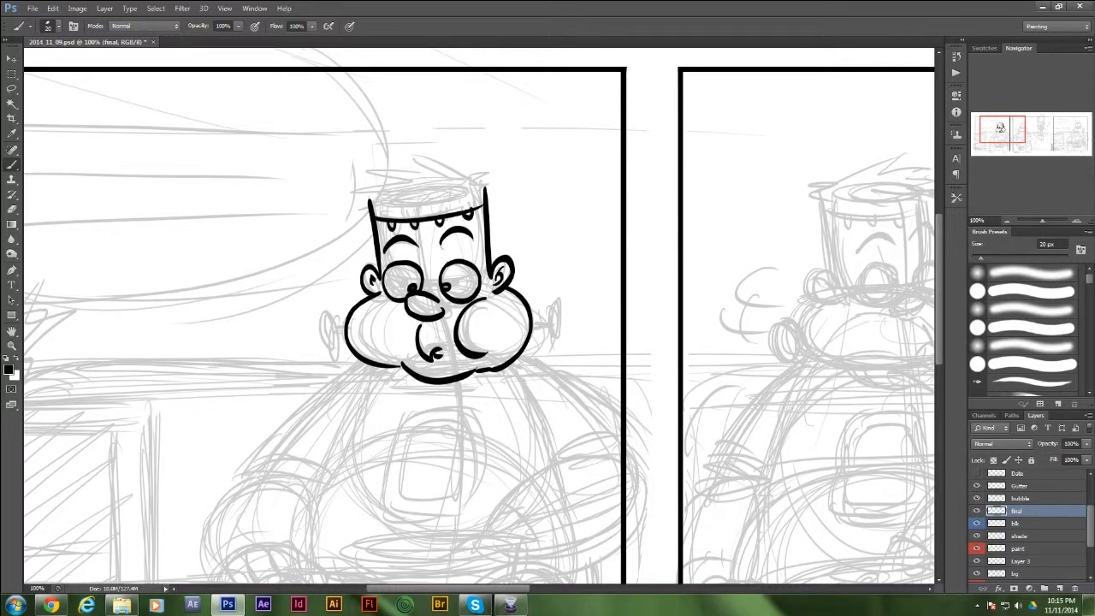
# - Ink the first-panel character's spiky hair, with jagged tufts on both sides and a zigzag fringe joined to the forehead
pyautogui.moveTo(389, 150)
pyautogui.mouseDown()
pyautogui.moveTo(479, 178)
pyautogui.moveTo(501, 162)
pyautogui.moveTo(488, 182)
pyautogui.moveTo(515, 176)
pyautogui.moveTo(484, 190)
pyautogui.mouseUp()
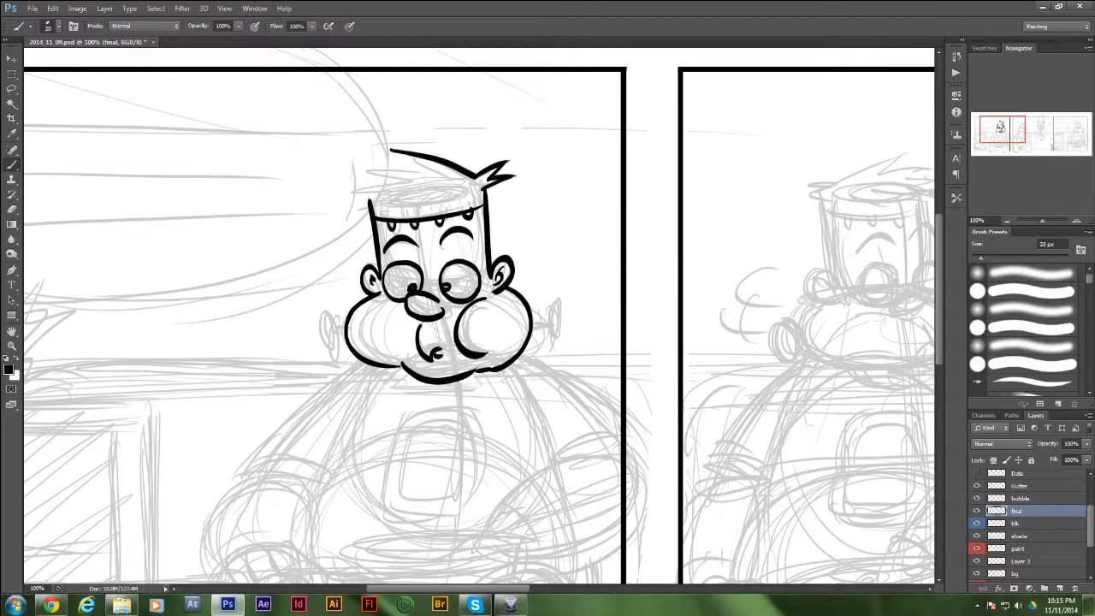
pyautogui.moveTo(390, 148)
pyautogui.mouseDown()
pyautogui.moveTo(430, 162)
pyautogui.moveTo(362, 168)
pyautogui.moveTo(338, 192)
pyautogui.mouseUp()
pyautogui.moveTo(344, 192)
pyautogui.mouseDown()
pyautogui.moveTo(394, 190)
pyautogui.moveTo(358, 213)
pyautogui.moveTo(459, 184)
pyautogui.moveTo(447, 203)
pyautogui.mouseUp()
pyautogui.moveTo(449, 202); pyautogui.dragTo(479, 190)
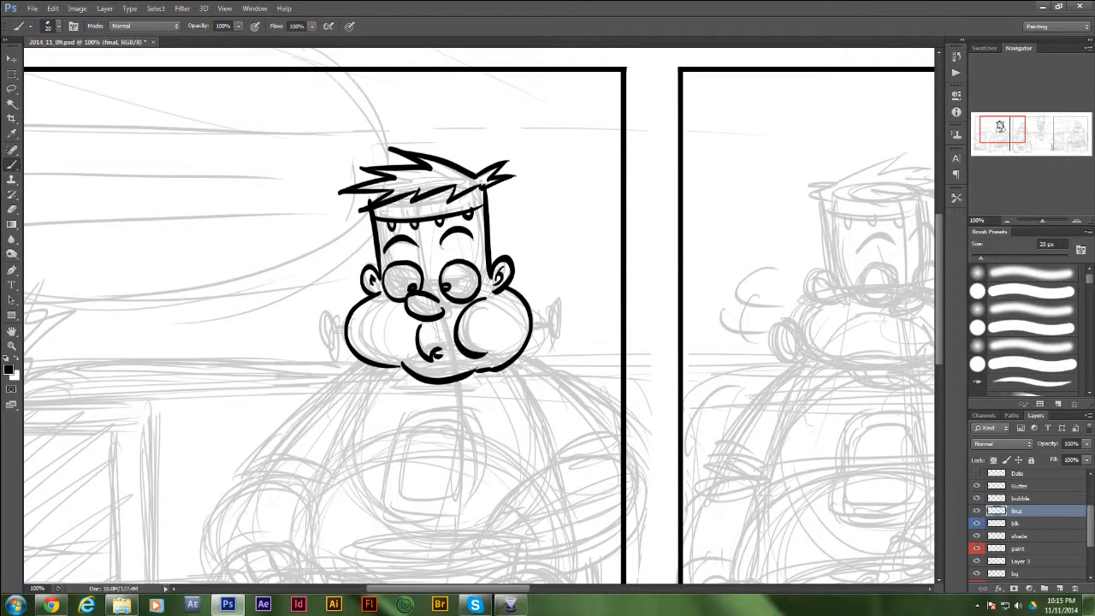
pyautogui.moveTo(368, 194); pyautogui.dragTo(372, 205)
# - Ink the bolts on both sides of the character's cheeks and the short creases under his eyes
pyautogui.moveTo(474, 369); pyautogui.dragTo(483, 364)
pyautogui.moveTo(533, 321)
pyautogui.mouseDown()
pyautogui.moveTo(544, 320)
pyautogui.moveTo(548, 335)
pyautogui.mouseUp()
pyautogui.moveTo(345, 325); pyautogui.dragTo(330, 347)
pyautogui.moveTo(327, 349)
pyautogui.mouseDown()
pyautogui.moveTo(339, 337)
pyautogui.moveTo(331, 344)
pyautogui.mouseUp()
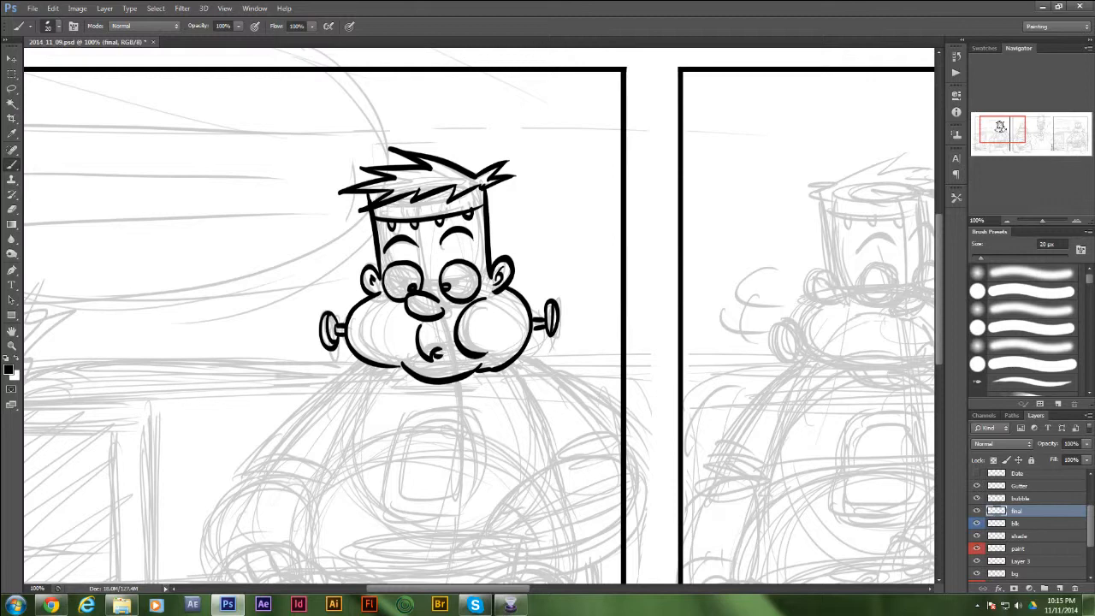
pyautogui.moveTo(384, 302); pyautogui.dragTo(464, 303)
pyautogui.moveTo(602, 157); pyautogui.dragTo(554, 281)
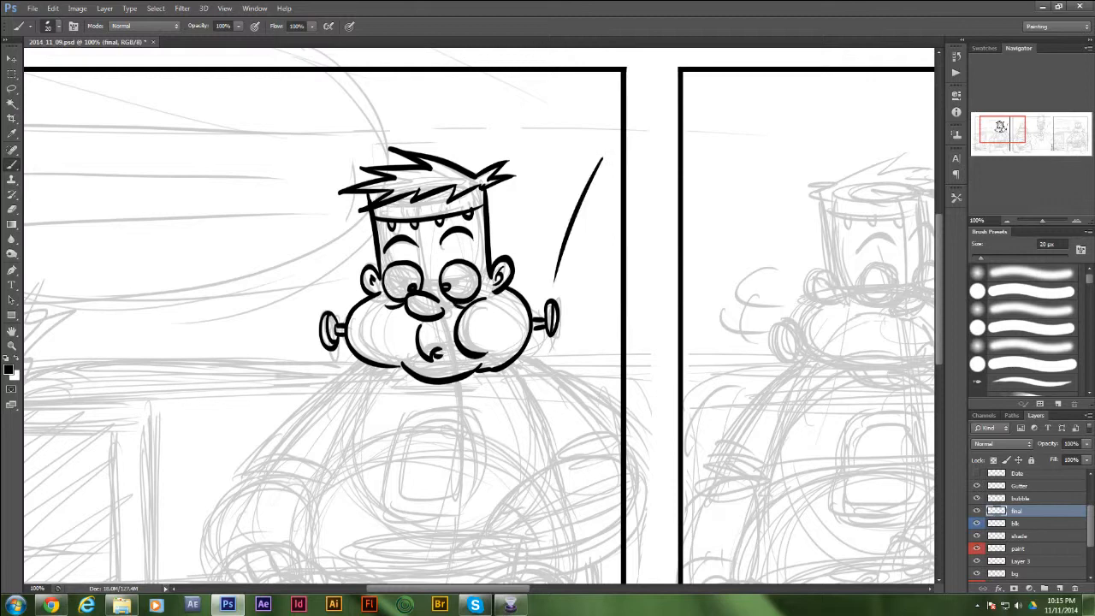
pyautogui.hotkey('ctrl', 'z')
pyautogui.moveTo(597, 102)
pyautogui.mouseDown()
pyautogui.moveTo(569, 171)
pyautogui.moveTo(574, 287)
pyautogui.mouseUp()
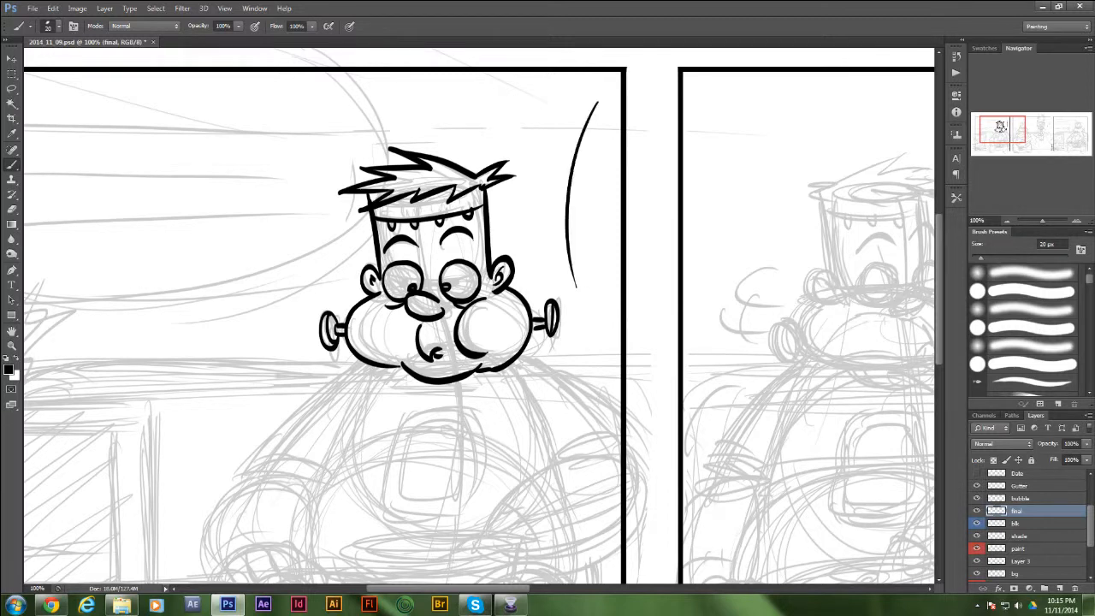
pyautogui.hotkey('ctrl', 'z')
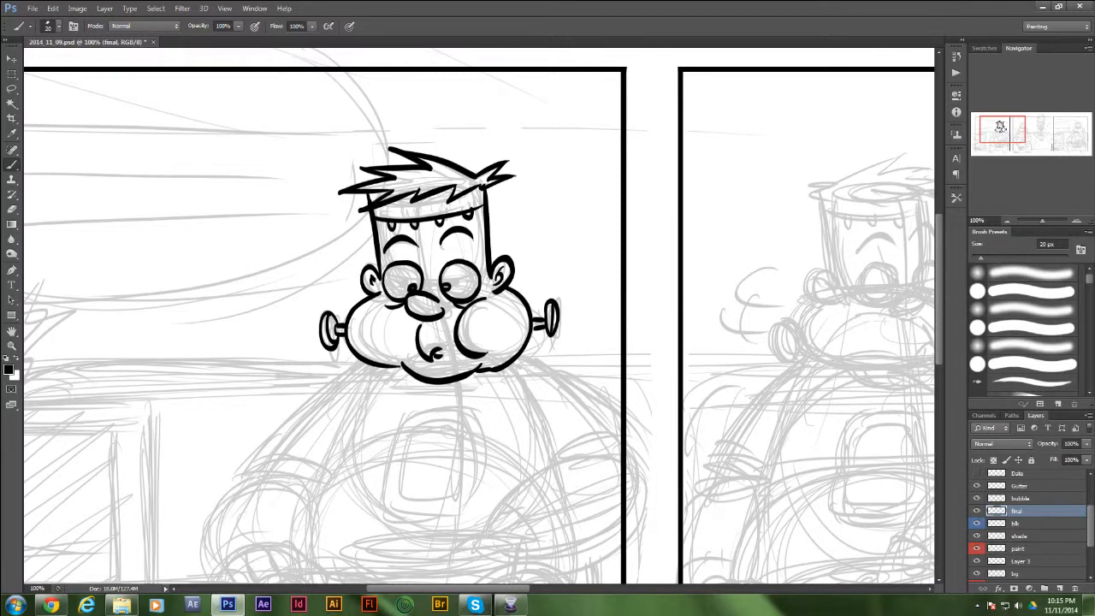
# - Ink a rounded double chin below the first-panel character's jaw
pyautogui.moveTo(391, 369)
pyautogui.mouseDown()
pyautogui.moveTo(460, 397)
pyautogui.moveTo(488, 373)
pyautogui.mouseUp()
pyautogui.moveTo(1000, 127); pyautogui.dragTo(998, 129)
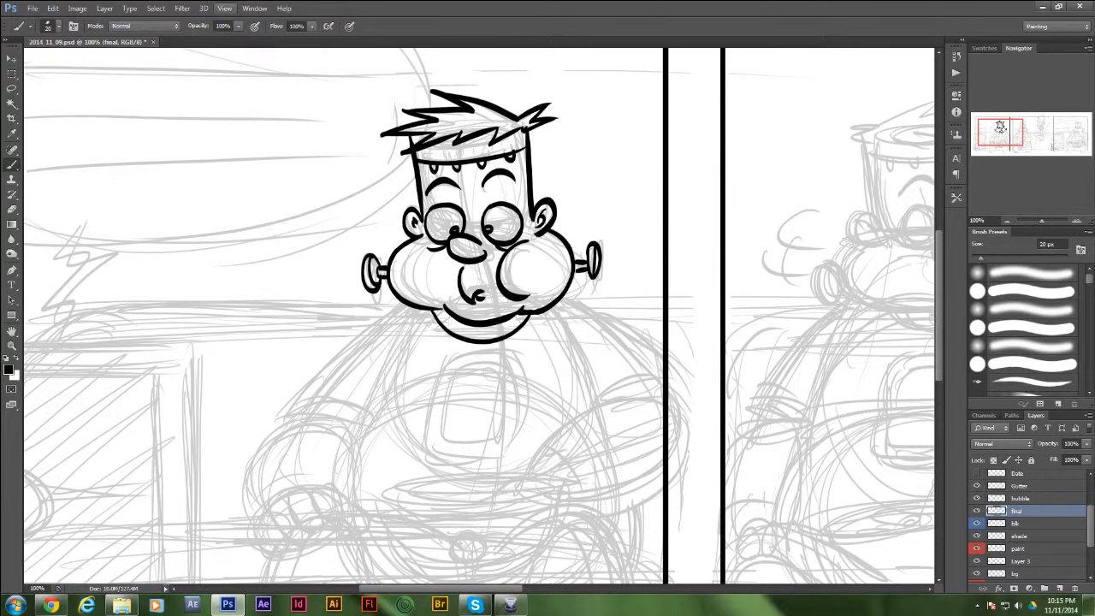
# - Review the inked head within the whole three-panel strip and return to the first panel at 100% zoom
pyautogui.click(225, 7)
pyautogui.moveTo(254, 9)
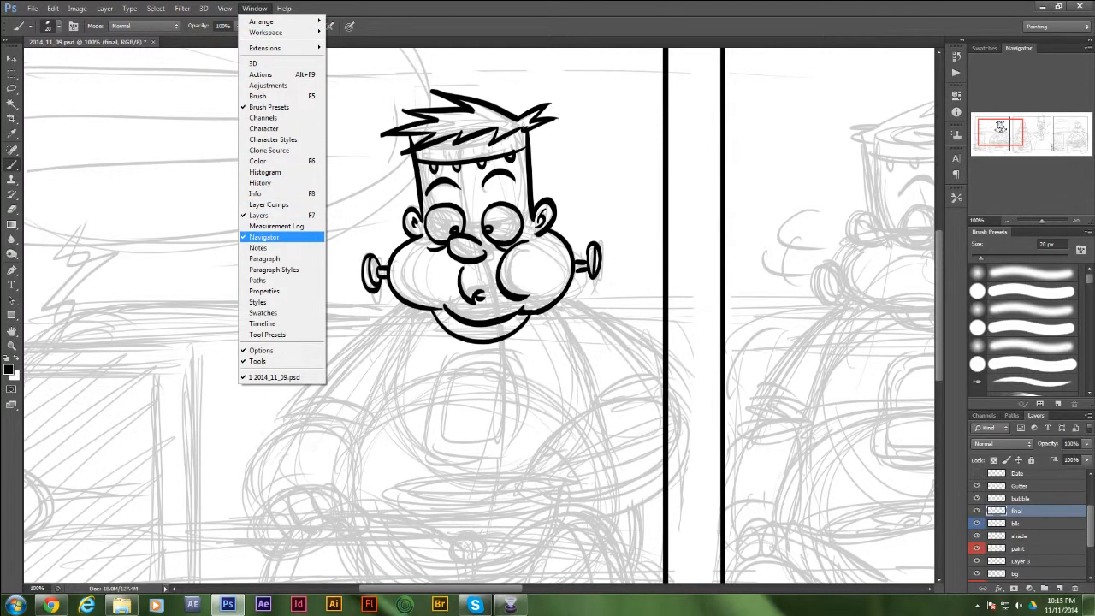
pyautogui.press('Escape')
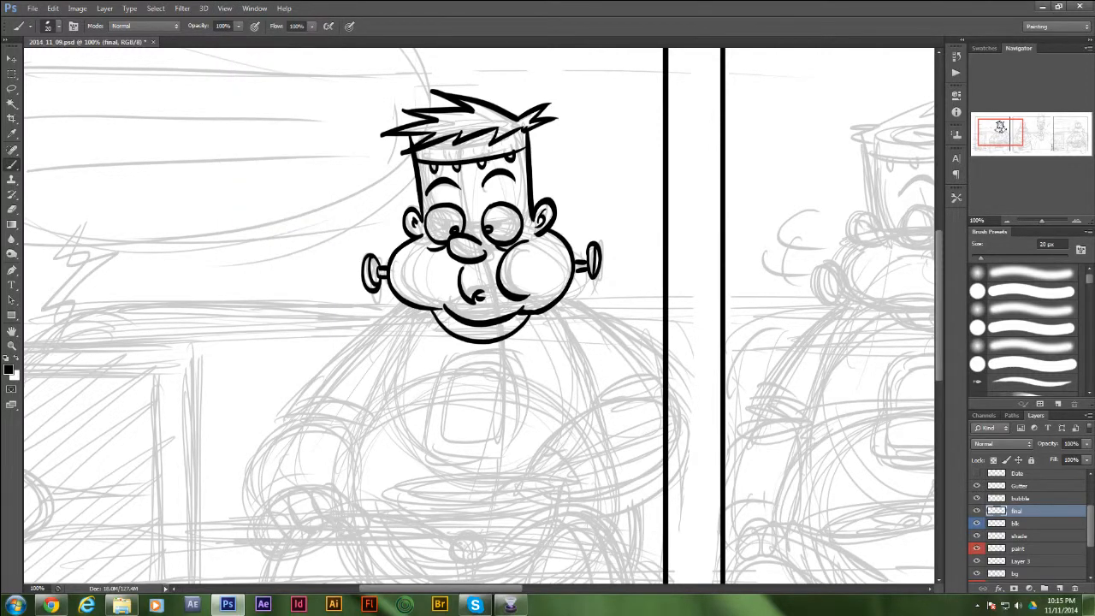
pyautogui.moveTo(1042, 221)
pyautogui.mouseDown()
pyautogui.moveTo(1025, 221)
pyautogui.moveTo(1037, 221)
pyautogui.mouseUp()
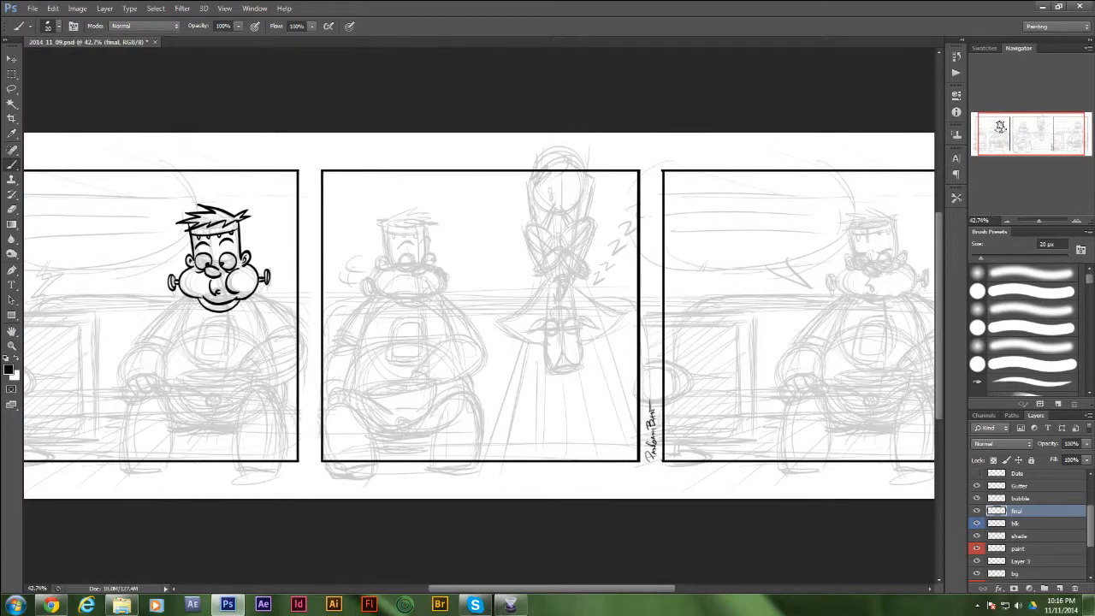
pyautogui.moveTo(1037, 220)
pyautogui.mouseDown()
pyautogui.moveTo(1046, 221)
pyautogui.moveTo(1027, 221)
pyautogui.moveTo(1047, 221)
pyautogui.moveTo(1038, 220)
pyautogui.mouseUp()
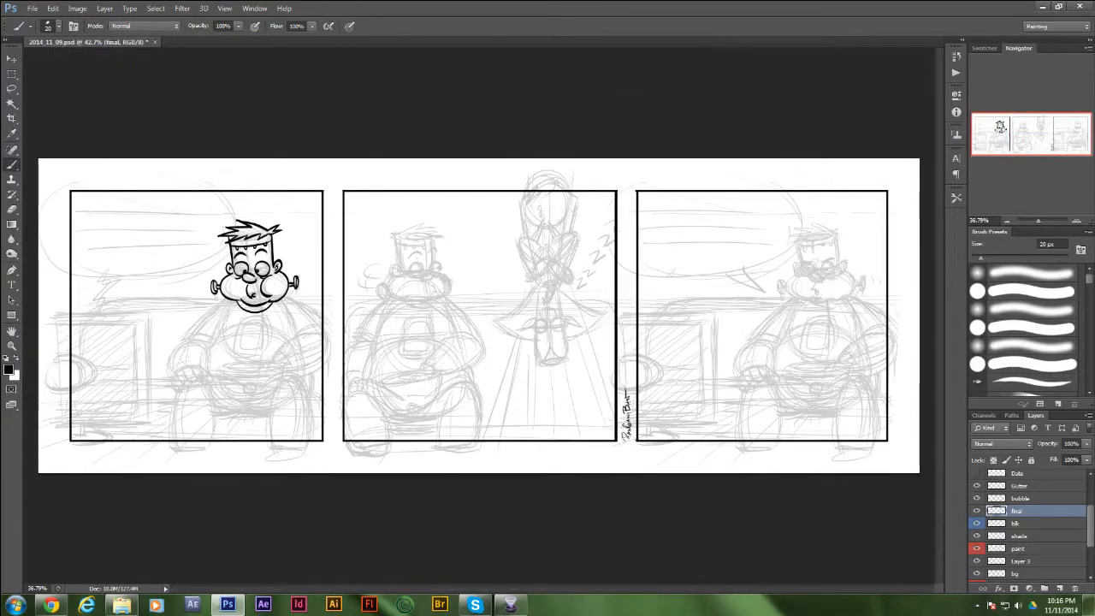
pyautogui.moveTo(1039, 221); pyautogui.dragTo(1042, 221)
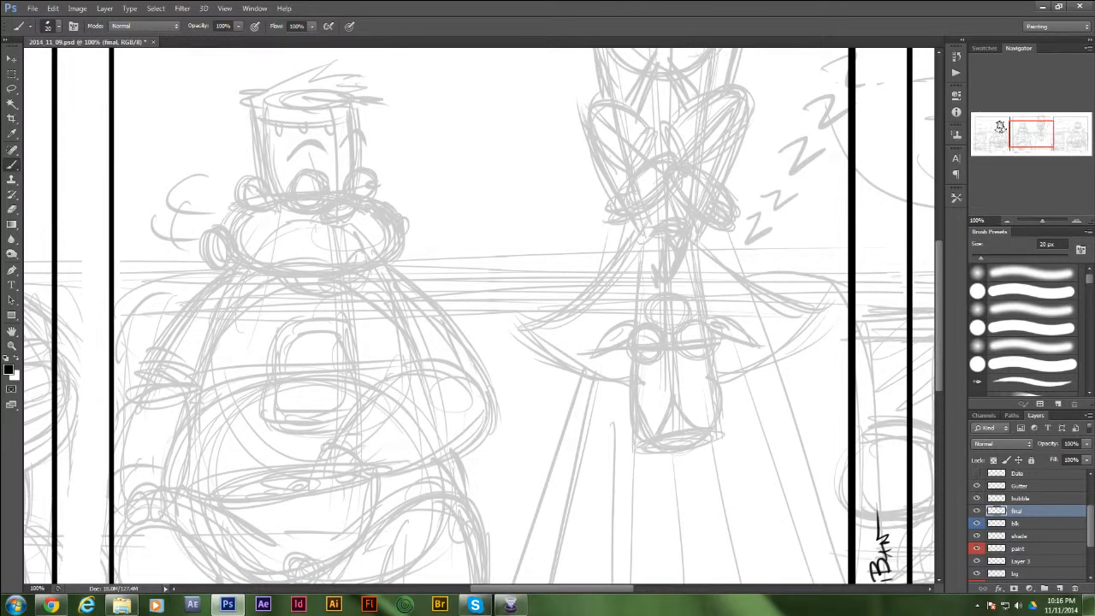
pyautogui.click(1000, 126)
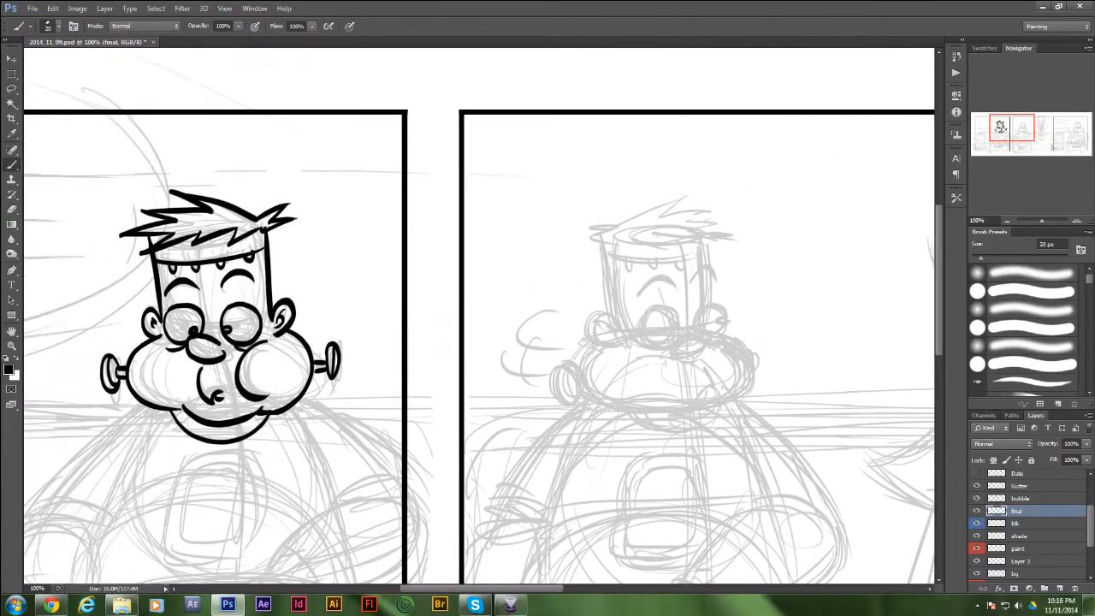
pyautogui.moveTo(359, 411)
pyautogui.mouseDown()
pyautogui.moveTo(576, 376)
pyautogui.moveTo(751, 332)
pyautogui.moveTo(751, 207)
pyautogui.moveTo(653, 127)
pyautogui.moveTo(527, 205)
pyautogui.moveTo(572, 397)
pyautogui.moveTo(750, 397)
pyautogui.moveTo(751, 376)
pyautogui.mouseUp()
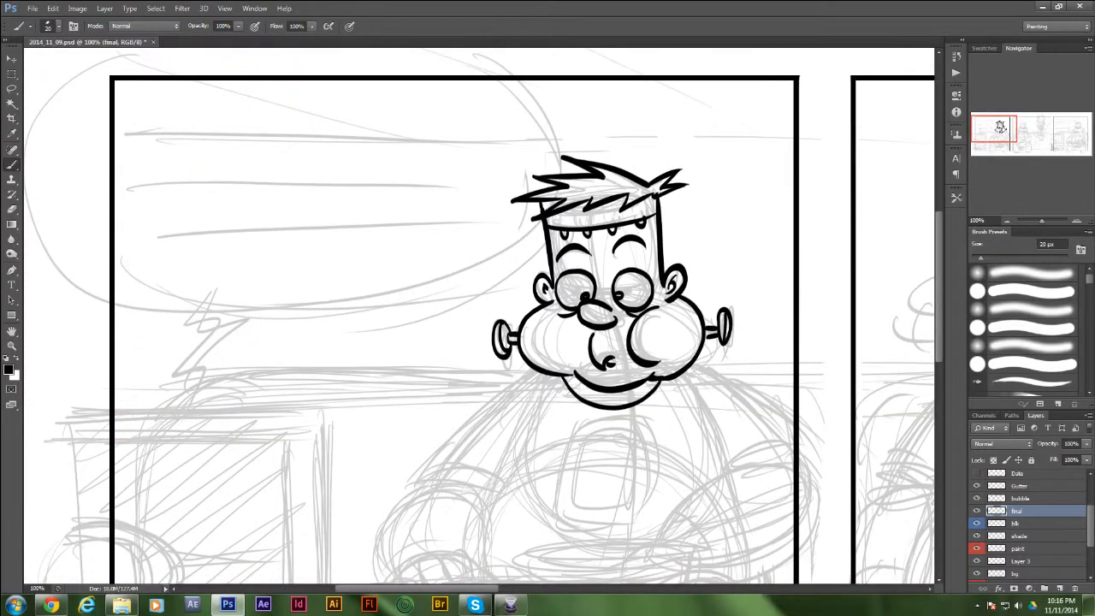
# - Ink the character's arm resting on his knee, from the shoulder through the cuffed short sleeve to the forearm
pyautogui.moveTo(1000, 126); pyautogui.dragTo(1002, 130)
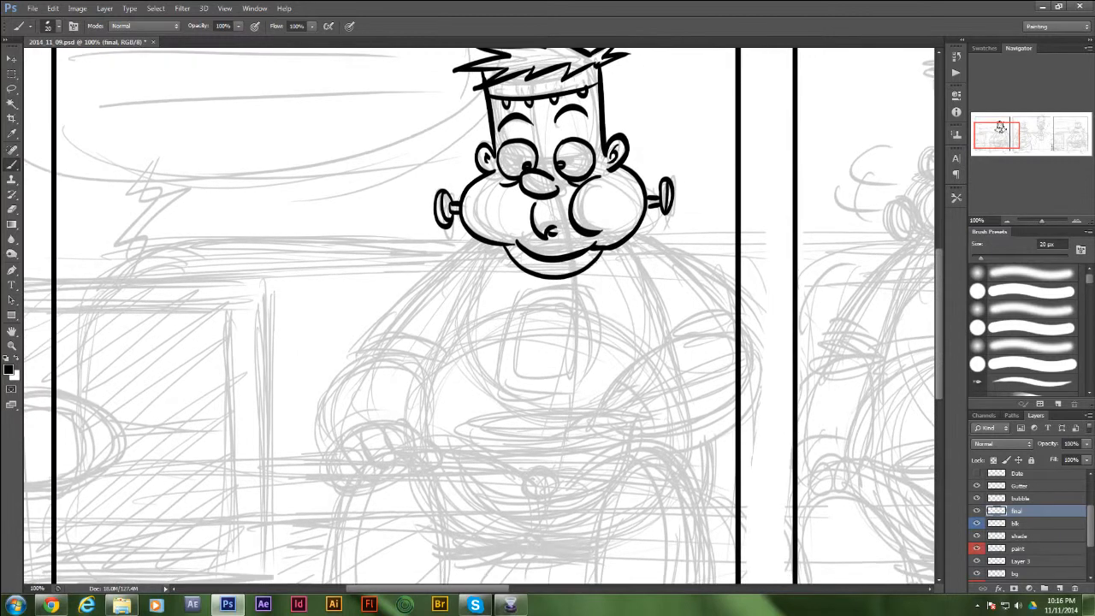
pyautogui.moveTo(473, 240)
pyautogui.mouseDown()
pyautogui.moveTo(352, 349)
pyautogui.moveTo(435, 357)
pyautogui.mouseUp()
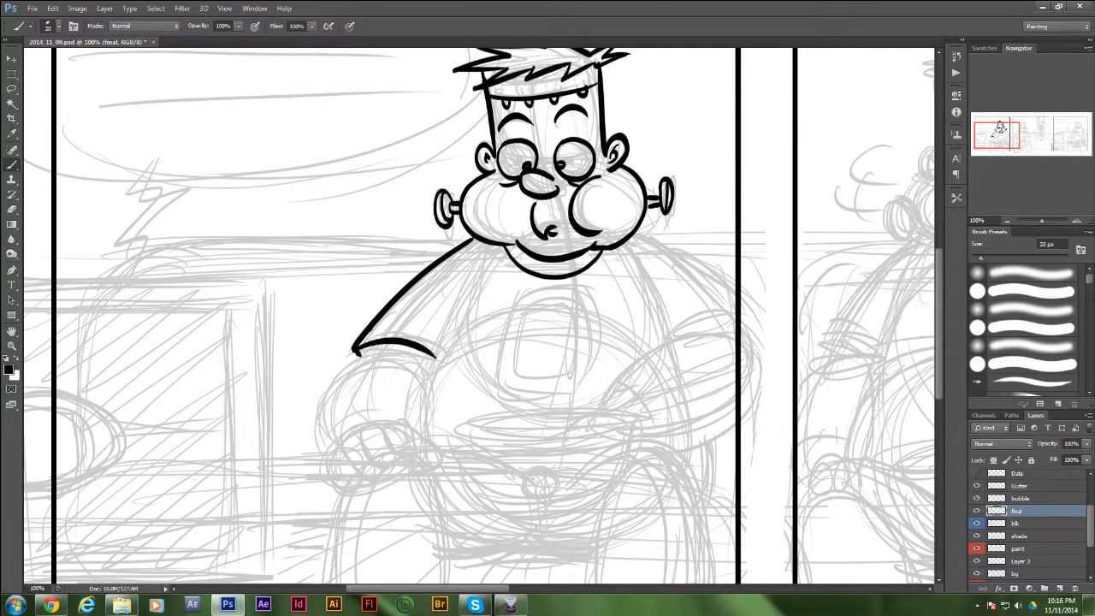
pyautogui.moveTo(353, 351); pyautogui.dragTo(434, 357)
pyautogui.moveTo(499, 247)
pyautogui.mouseDown()
pyautogui.moveTo(441, 344)
pyautogui.moveTo(420, 426)
pyautogui.mouseUp()
pyautogui.moveTo(362, 354)
pyautogui.mouseDown()
pyautogui.moveTo(369, 347)
pyautogui.moveTo(327, 457)
pyautogui.mouseUp()
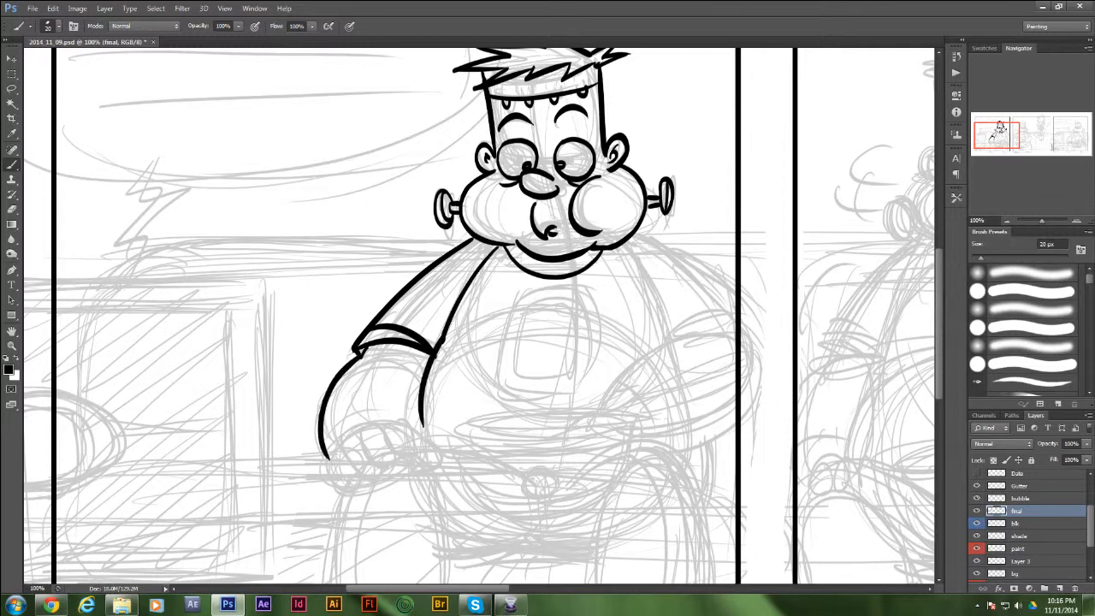
# - Ink the hand on the knee with its rounded fingers, fingernails and thumb, and add a crease near the shoulder
pyautogui.moveTo(387, 435)
pyautogui.mouseDown()
pyautogui.moveTo(387, 423)
pyautogui.moveTo(418, 463)
pyautogui.moveTo(392, 456)
pyautogui.moveTo(417, 462)
pyautogui.moveTo(370, 422)
pyautogui.moveTo(380, 470)
pyautogui.moveTo(395, 462)
pyautogui.moveTo(343, 467)
pyautogui.moveTo(374, 475)
pyautogui.moveTo(332, 491)
pyautogui.moveTo(359, 481)
pyautogui.moveTo(347, 490)
pyautogui.mouseUp()
pyautogui.moveTo(419, 431)
pyautogui.mouseDown()
pyautogui.moveTo(444, 442)
pyautogui.moveTo(425, 461)
pyautogui.mouseUp()
pyautogui.moveTo(421, 417); pyautogui.dragTo(428, 435)
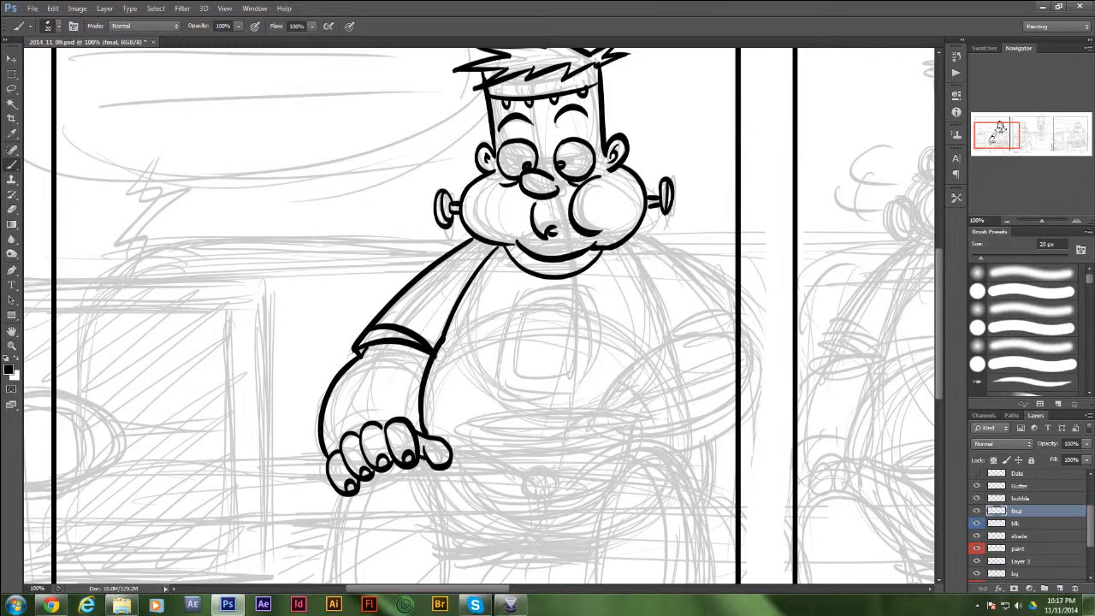
pyautogui.moveTo(471, 261); pyautogui.dragTo(462, 292)
# - Ink the character's other forearm bent toward his lap, with a small elbow mark and a stitched scar at the wrist
pyautogui.moveTo(582, 316); pyautogui.dragTo(413, 308)
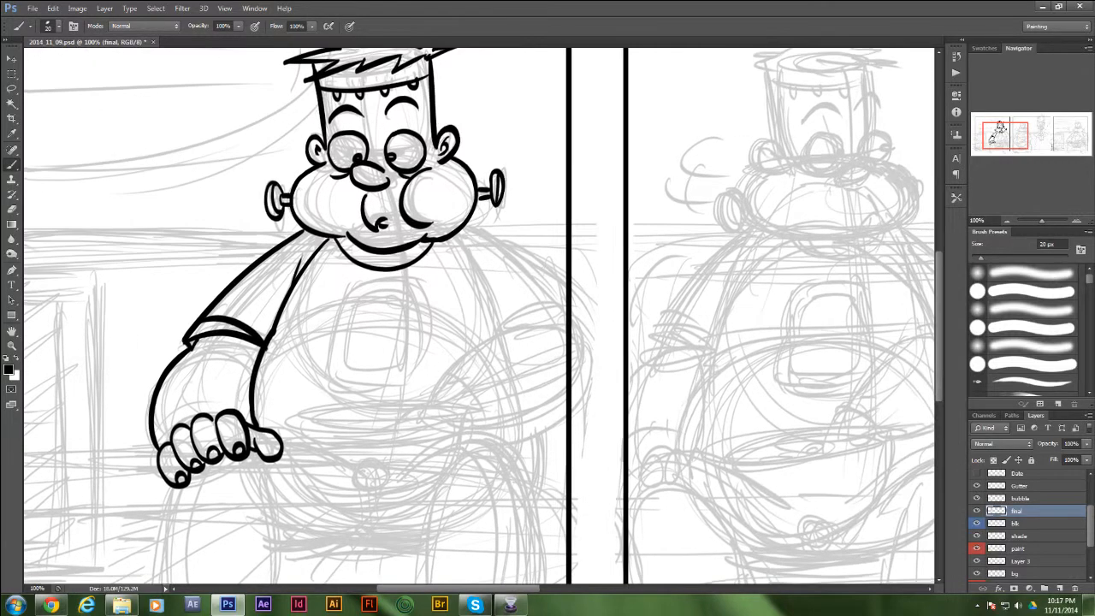
pyautogui.moveTo(420, 407)
pyautogui.mouseDown()
pyautogui.moveTo(526, 325)
pyautogui.moveTo(588, 345)
pyautogui.moveTo(520, 439)
pyautogui.moveTo(490, 443)
pyautogui.mouseUp()
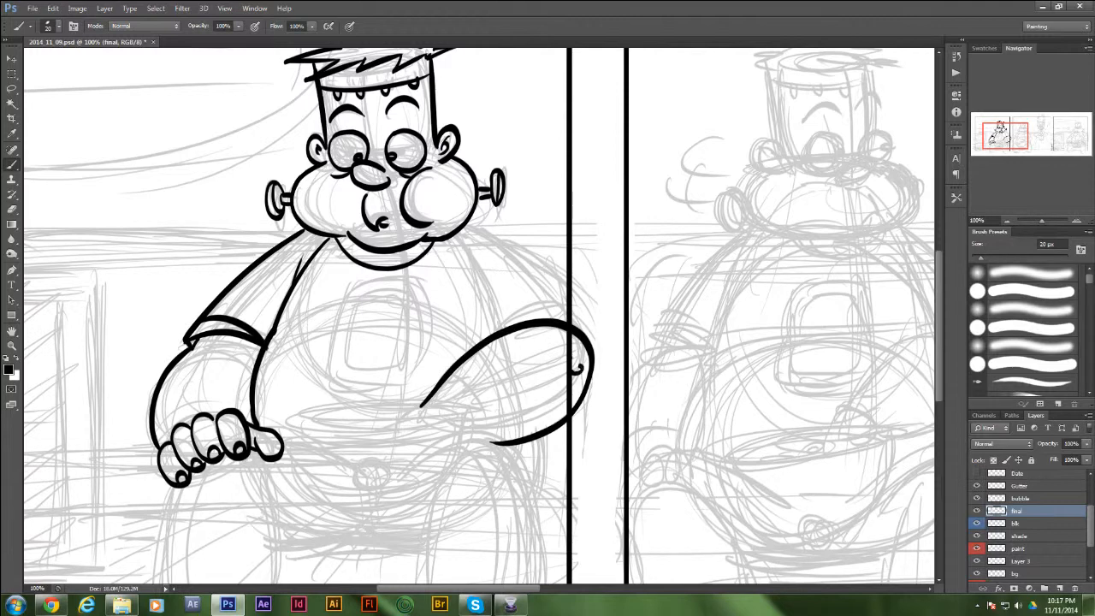
pyautogui.moveTo(421, 405)
pyautogui.mouseDown()
pyautogui.moveTo(459, 429)
pyautogui.moveTo(438, 412)
pyautogui.mouseUp()
pyautogui.moveTo(441, 409); pyautogui.dragTo(456, 426)
# - Ink the bent arm's shoulder line, the double-lined sleeve cuff and the sleeve's inner edge along the torso
pyautogui.moveTo(469, 219)
pyautogui.mouseDown()
pyautogui.moveTo(563, 287)
pyautogui.moveTo(588, 339)
pyautogui.mouseUp()
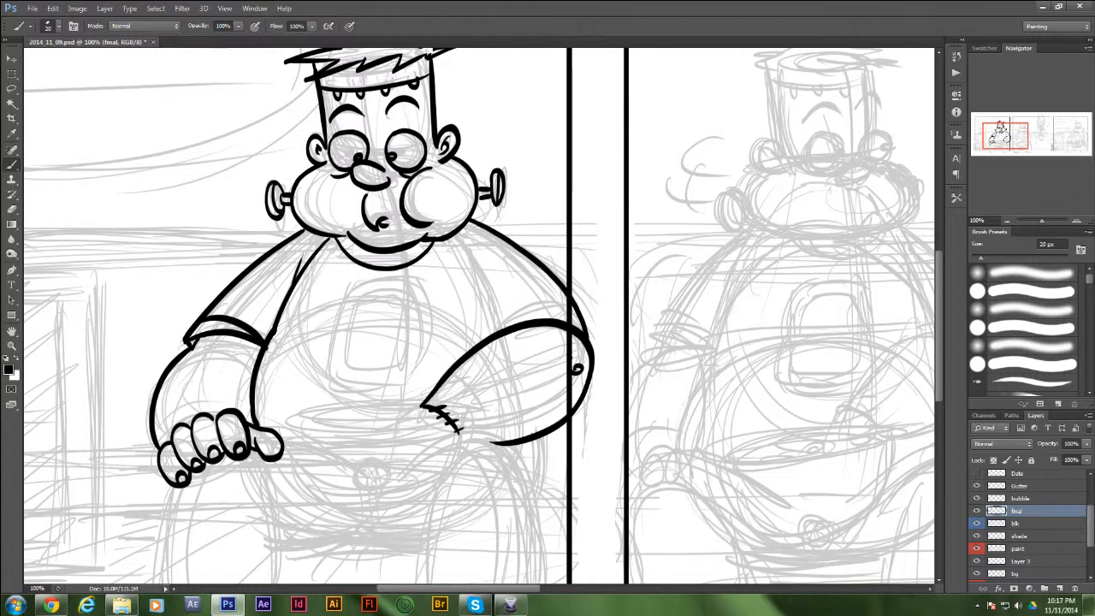
pyautogui.moveTo(501, 328); pyautogui.dragTo(568, 301)
pyautogui.moveTo(498, 323); pyautogui.dragTo(568, 292)
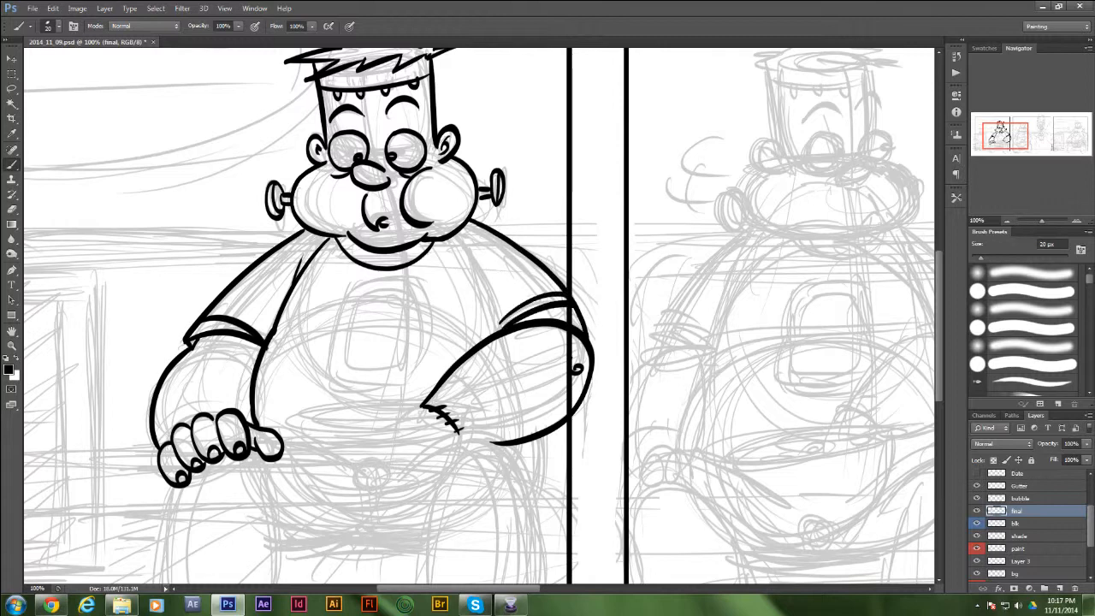
pyautogui.moveTo(459, 233)
pyautogui.mouseDown()
pyautogui.moveTo(502, 323)
pyautogui.moveTo(482, 267)
pyautogui.mouseUp()
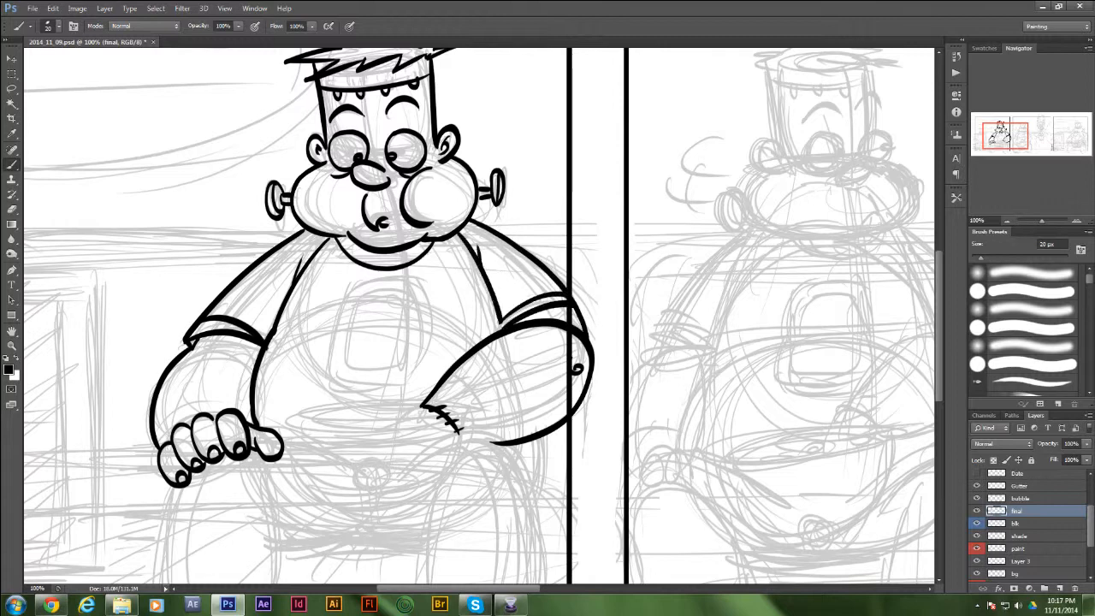
# - Ink the two chest fold lines and the double-outlined rounded rectangle on the front of the shirt
pyautogui.moveTo(276, 330); pyautogui.dragTo(327, 302)
pyautogui.moveTo(444, 307); pyautogui.dragTo(499, 322)
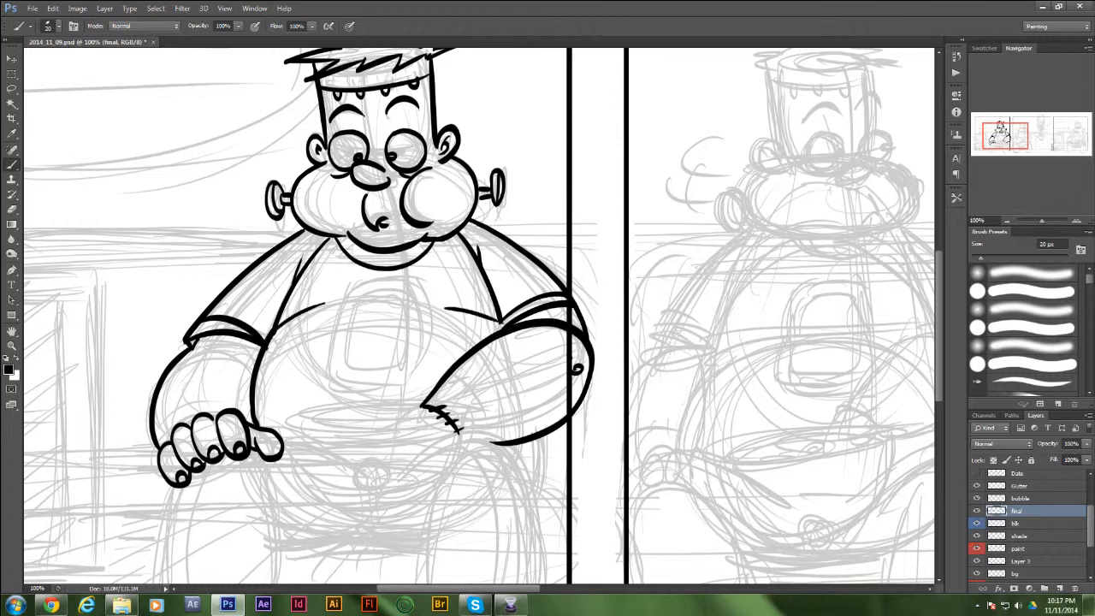
pyautogui.moveTo(352, 275)
pyautogui.mouseDown()
pyautogui.moveTo(337, 344)
pyautogui.moveTo(370, 398)
pyautogui.moveTo(421, 385)
pyautogui.moveTo(431, 330)
pyautogui.moveTo(424, 280)
pyautogui.moveTo(354, 275)
pyautogui.moveTo(351, 371)
pyautogui.moveTo(395, 380)
pyautogui.moveTo(419, 354)
pyautogui.moveTo(419, 288)
pyautogui.moveTo(354, 288)
pyautogui.mouseUp()
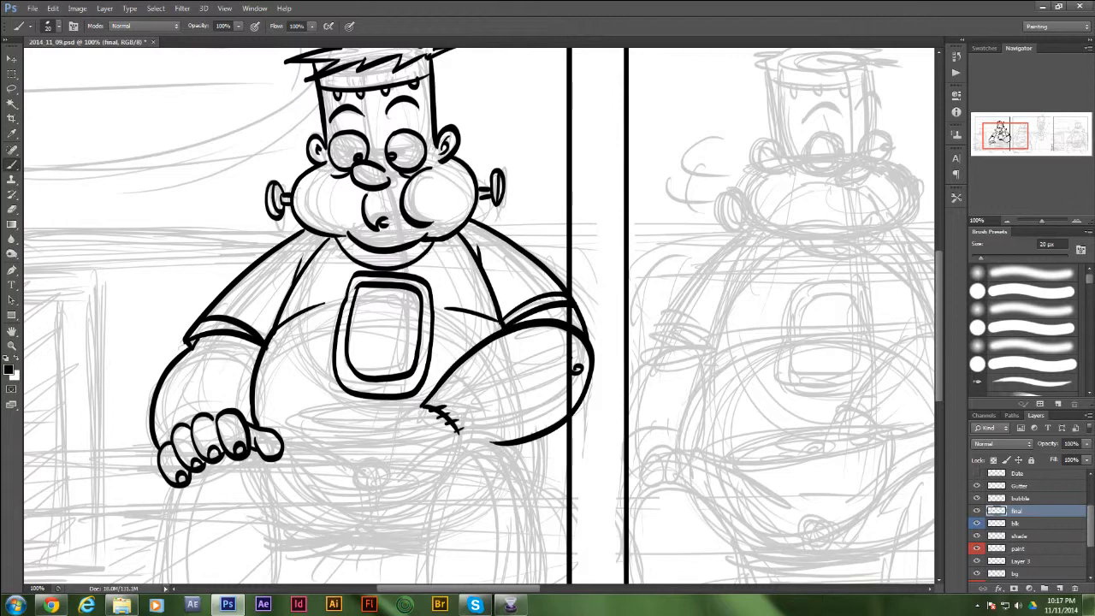
# - Ink both of the seated character's legs, including the thigh curves, knees and lower hems crossing the panel border
pyautogui.moveTo(479, 428); pyautogui.dragTo(562, 301)
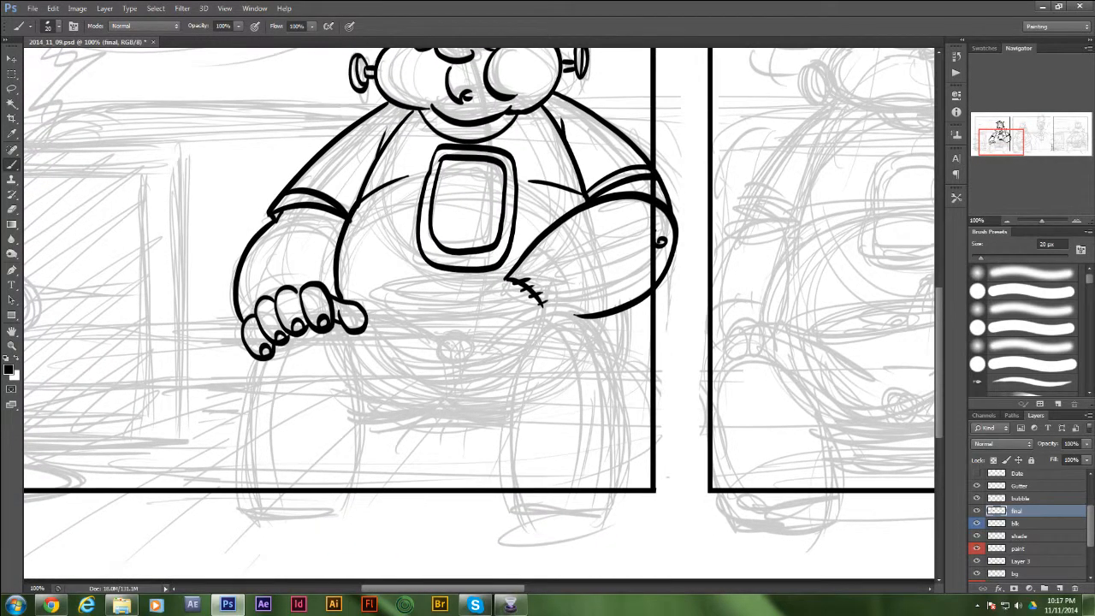
pyautogui.moveTo(250, 357); pyautogui.dragTo(247, 531)
pyautogui.moveTo(349, 343)
pyautogui.mouseDown()
pyautogui.moveTo(352, 513)
pyautogui.moveTo(364, 385)
pyautogui.mouseUp()
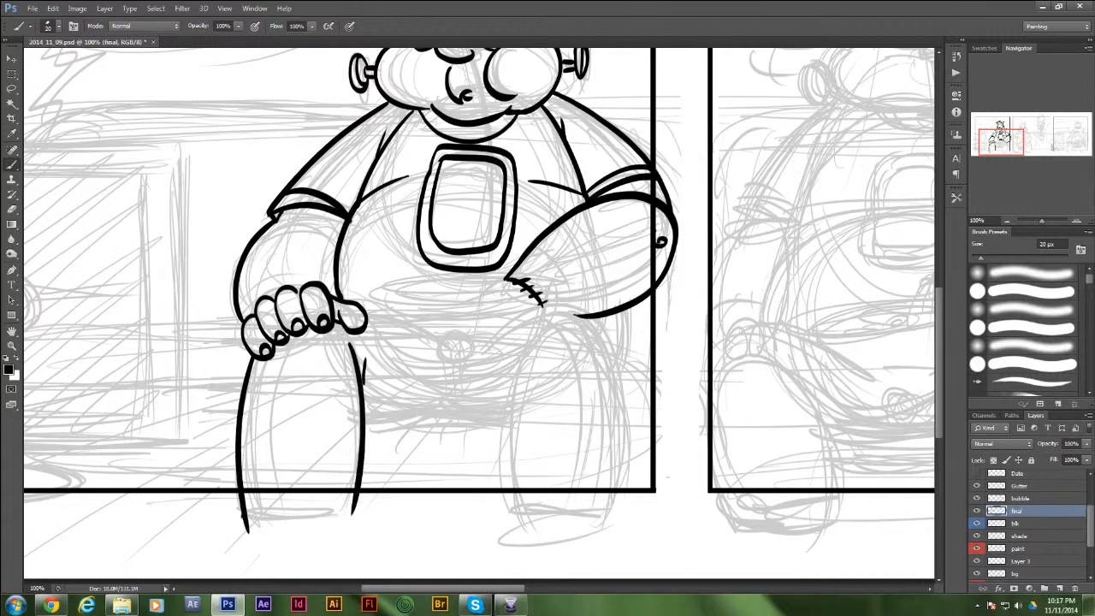
pyautogui.moveTo(245, 519); pyautogui.dragTo(356, 511)
pyautogui.moveTo(368, 315); pyautogui.dragTo(442, 353)
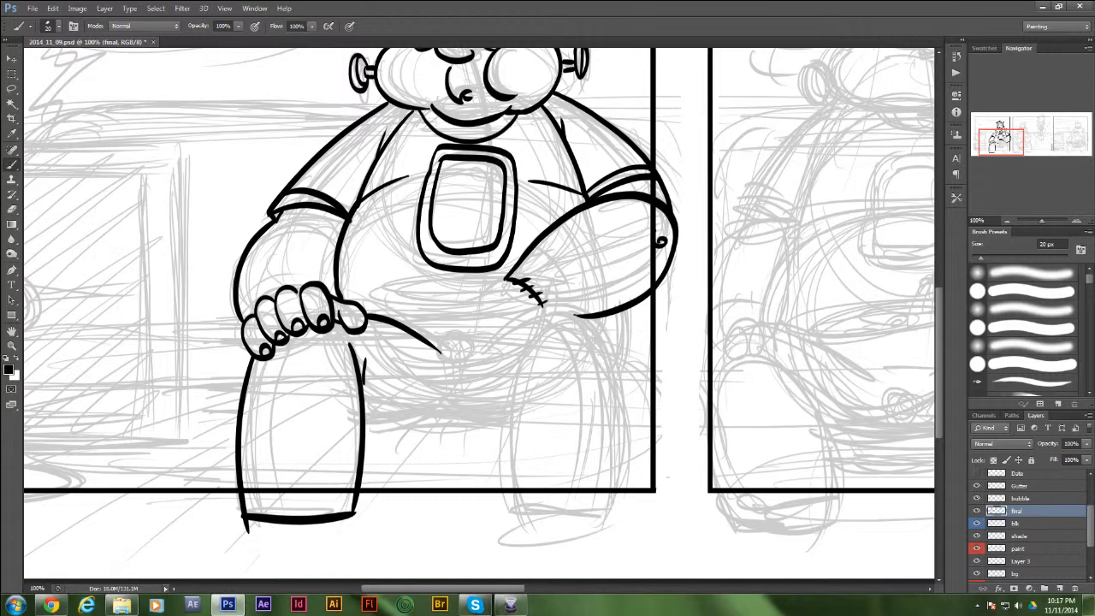
pyautogui.moveTo(482, 351)
pyautogui.mouseDown()
pyautogui.moveTo(522, 319)
pyautogui.moveTo(605, 329)
pyautogui.moveTo(617, 517)
pyautogui.mouseUp()
pyautogui.moveTo(528, 342)
pyautogui.mouseDown()
pyautogui.moveTo(523, 517)
pyautogui.moveTo(616, 516)
pyautogui.mouseUp()
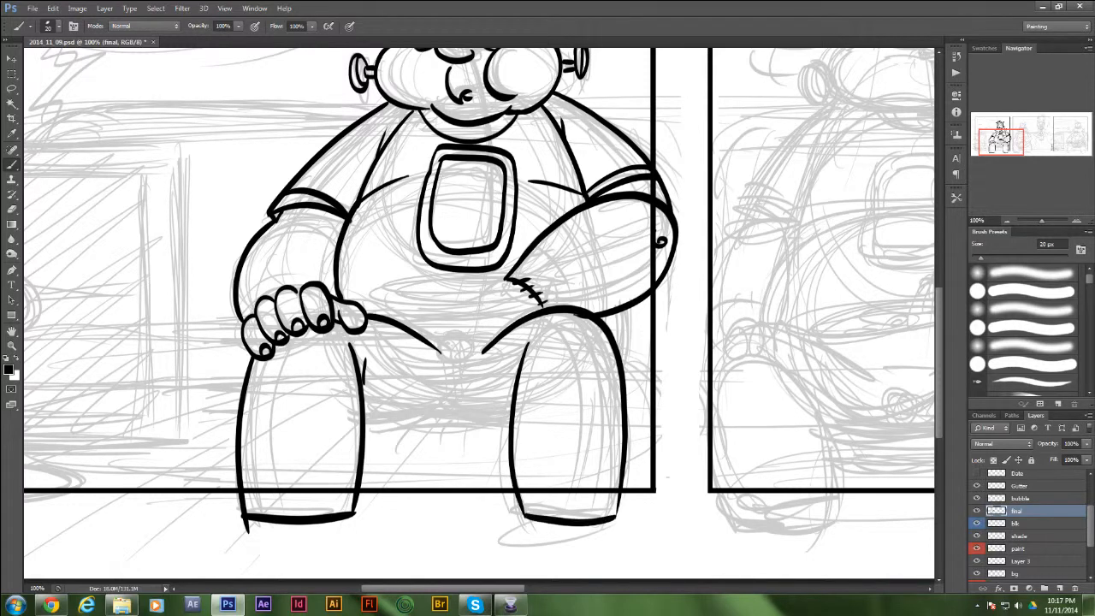
# - Ink the underside of the trousers between the legs as two arcs meeting in the middle
pyautogui.moveTo(366, 413); pyautogui.dragTo(444, 399)
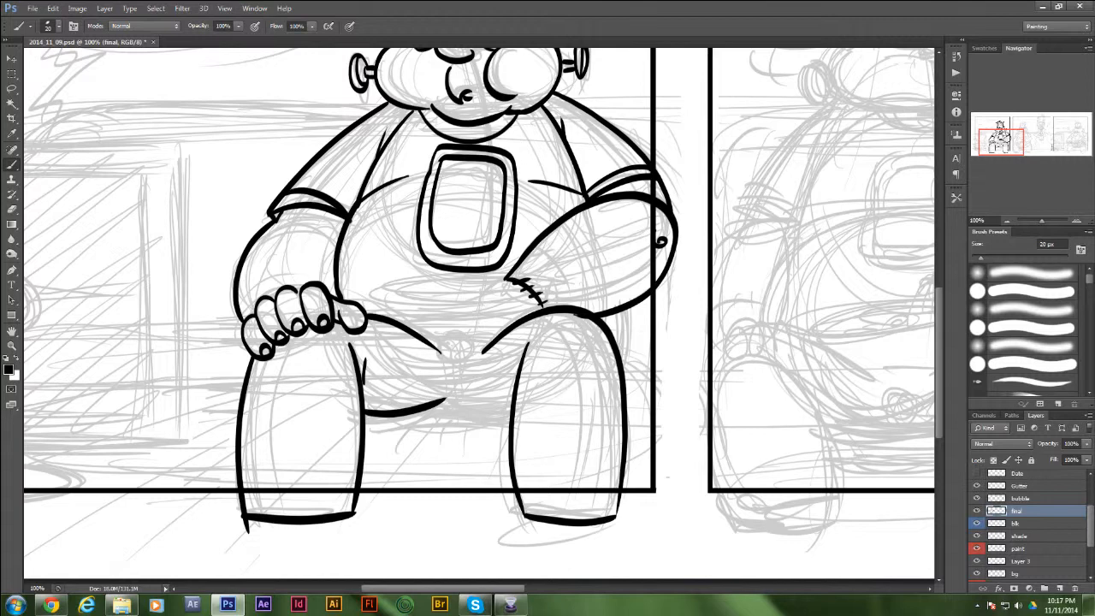
pyautogui.hotkey('ctrl', 'z')
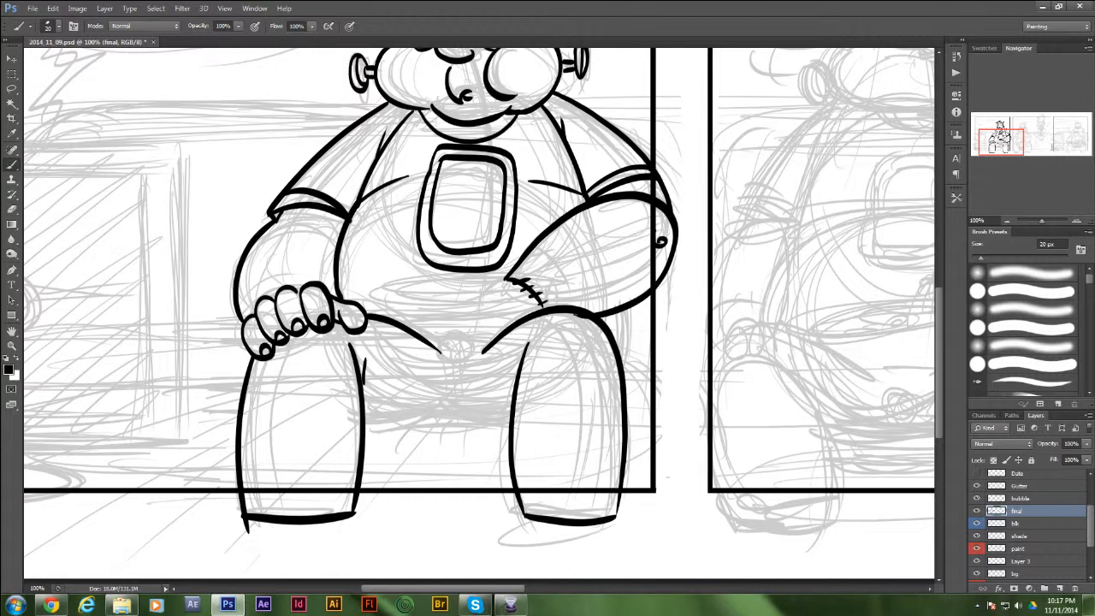
pyautogui.moveTo(365, 419); pyautogui.dragTo(461, 395)
pyautogui.hotkey('ctrl', 'z')
pyautogui.moveTo(365, 421)
pyautogui.mouseDown()
pyautogui.moveTo(453, 399)
pyautogui.moveTo(510, 420)
pyautogui.mouseUp()
pyautogui.hotkey('ctrl', 'z')
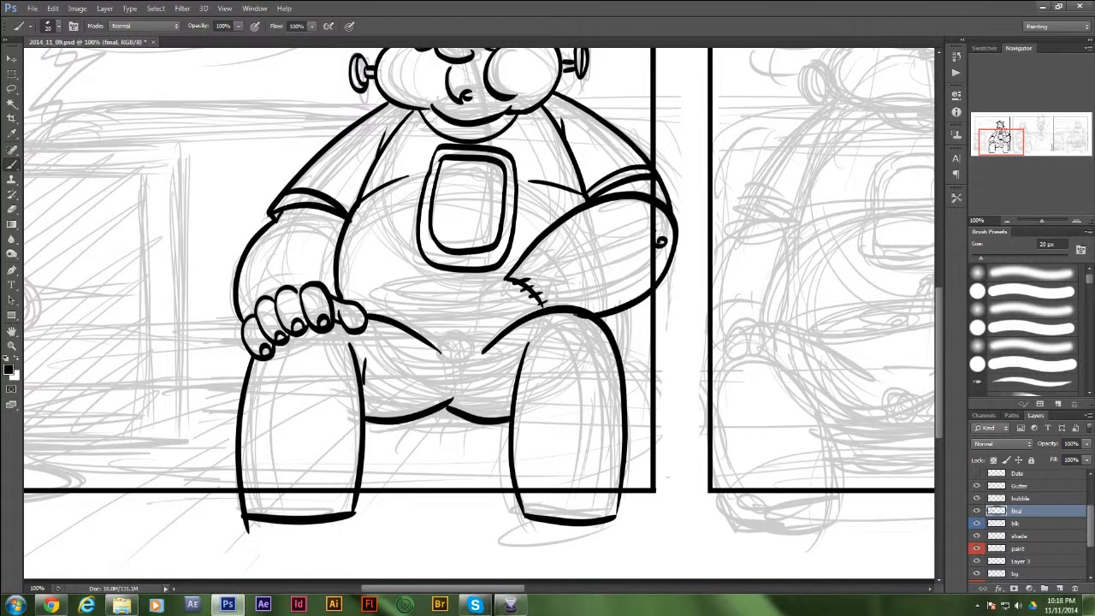
# - Ink the hand reaching into the bowl on the lap, with the oval rim and the round food pieces inside
pyautogui.moveTo(508, 274)
pyautogui.mouseDown()
pyautogui.moveTo(377, 290)
pyautogui.moveTo(508, 298)
pyautogui.moveTo(455, 277)
pyautogui.moveTo(385, 302)
pyautogui.moveTo(465, 316)
pyautogui.moveTo(543, 305)
pyautogui.moveTo(489, 309)
pyautogui.mouseUp()
pyautogui.hotkey('ctrl', 'z')
pyautogui.moveTo(409, 309); pyautogui.dragTo(459, 307)
pyautogui.moveTo(479, 299)
pyautogui.mouseDown()
pyautogui.moveTo(461, 312)
pyautogui.moveTo(492, 292)
pyautogui.moveTo(474, 312)
pyautogui.moveTo(411, 303)
pyautogui.mouseUp()
pyautogui.moveTo(411, 299); pyautogui.dragTo(397, 306)
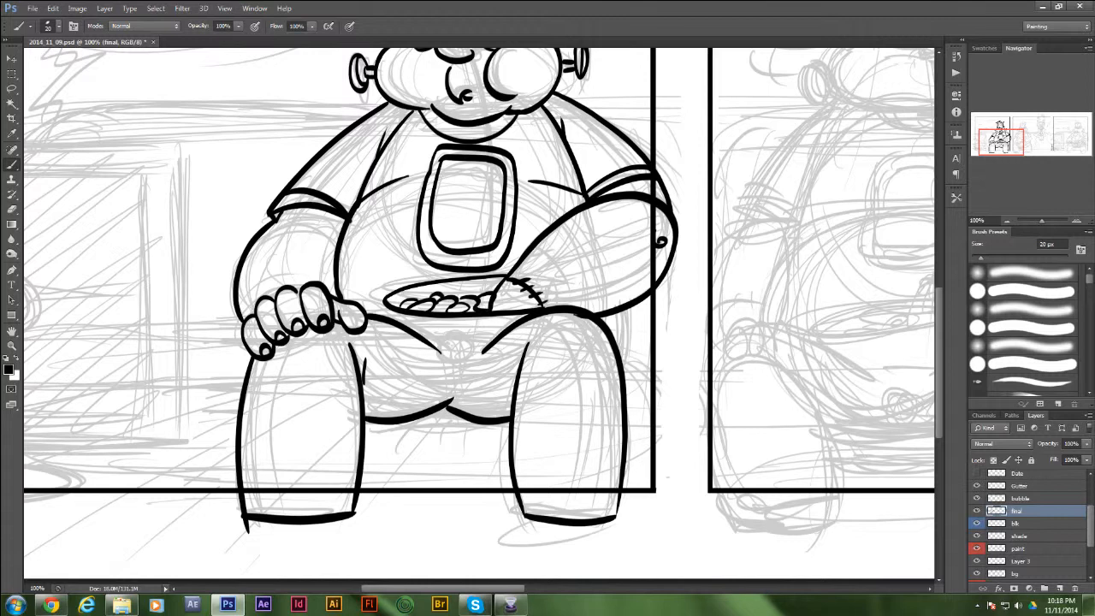
# - Ink the bowl's front rim and rounded body, and reconnect the thigh and trouser seam lines around it
pyautogui.moveTo(386, 319)
pyautogui.mouseDown()
pyautogui.moveTo(441, 353)
pyautogui.moveTo(544, 312)
pyautogui.moveTo(534, 316)
pyautogui.mouseUp()
pyautogui.moveTo(384, 303)
pyautogui.mouseDown()
pyautogui.moveTo(393, 352)
pyautogui.moveTo(425, 377)
pyautogui.moveTo(476, 385)
pyautogui.moveTo(519, 357)
pyautogui.mouseUp()
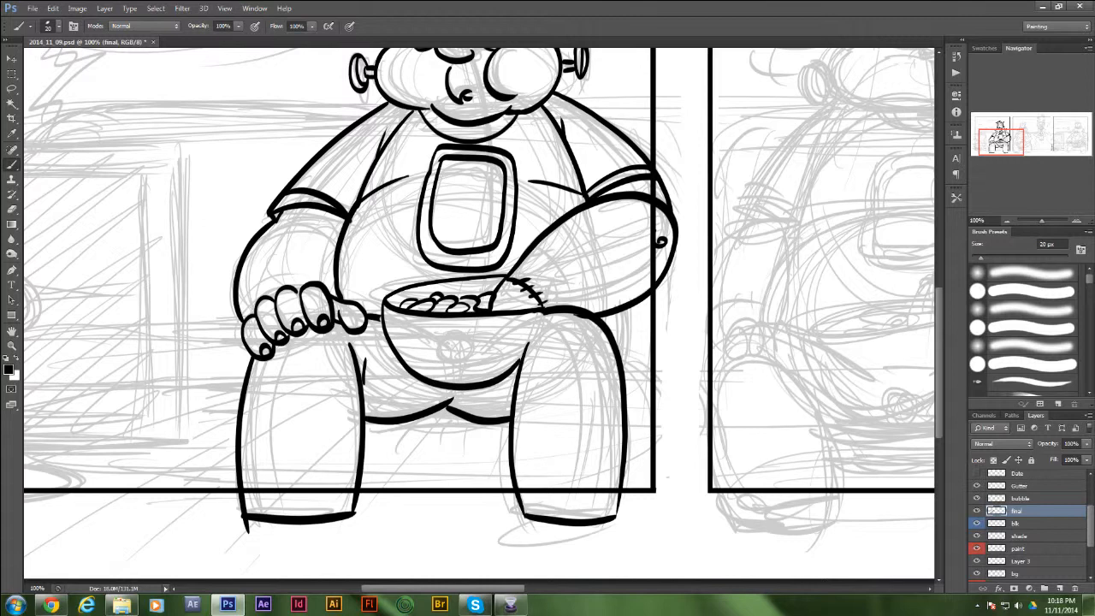
pyautogui.moveTo(519, 358)
pyautogui.mouseDown()
pyautogui.moveTo(536, 313)
pyautogui.moveTo(517, 393)
pyautogui.mouseUp()
pyautogui.moveTo(446, 389); pyautogui.dragTo(465, 404)
pyautogui.moveTo(369, 320); pyautogui.dragTo(382, 329)
pyautogui.moveTo(537, 324); pyautogui.dragTo(547, 314)
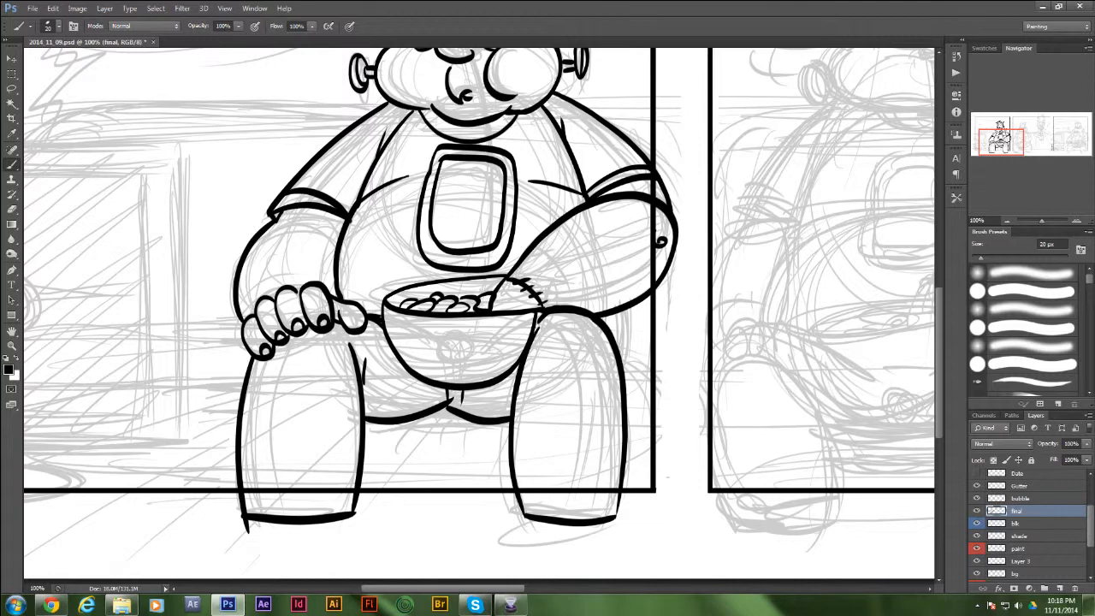
# - Ink the outer frame of the television in the first panel along its lower, far-side and upper edges
pyautogui.moveTo(613, 314); pyautogui.dragTo(620, 340)
pyautogui.moveTo(427, 316); pyautogui.dragTo(865, 327)
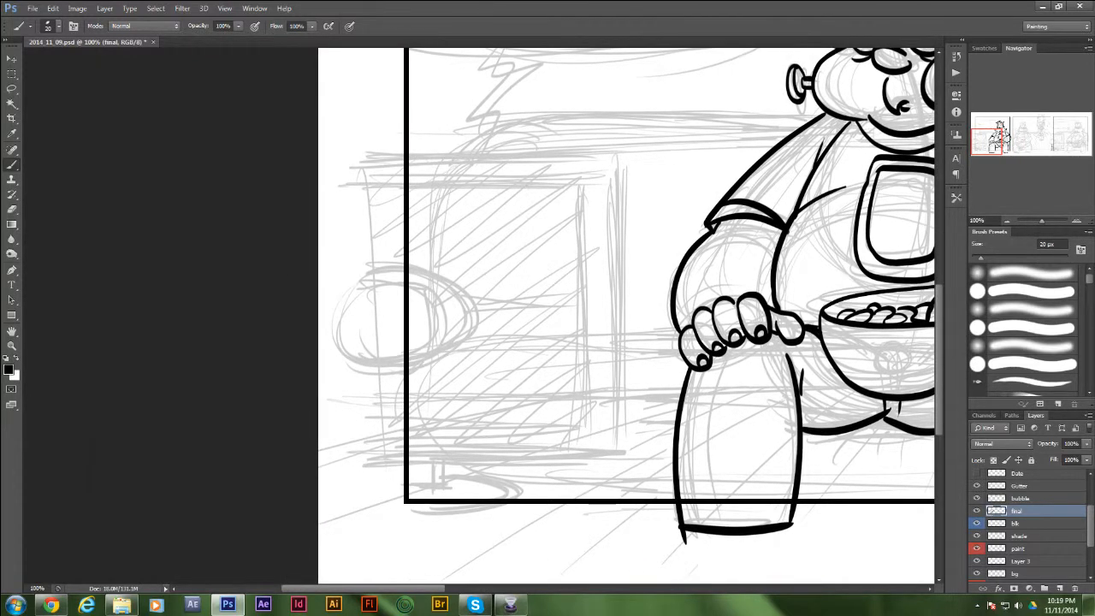
pyautogui.moveTo(378, 458); pyautogui.dragTo(627, 459)
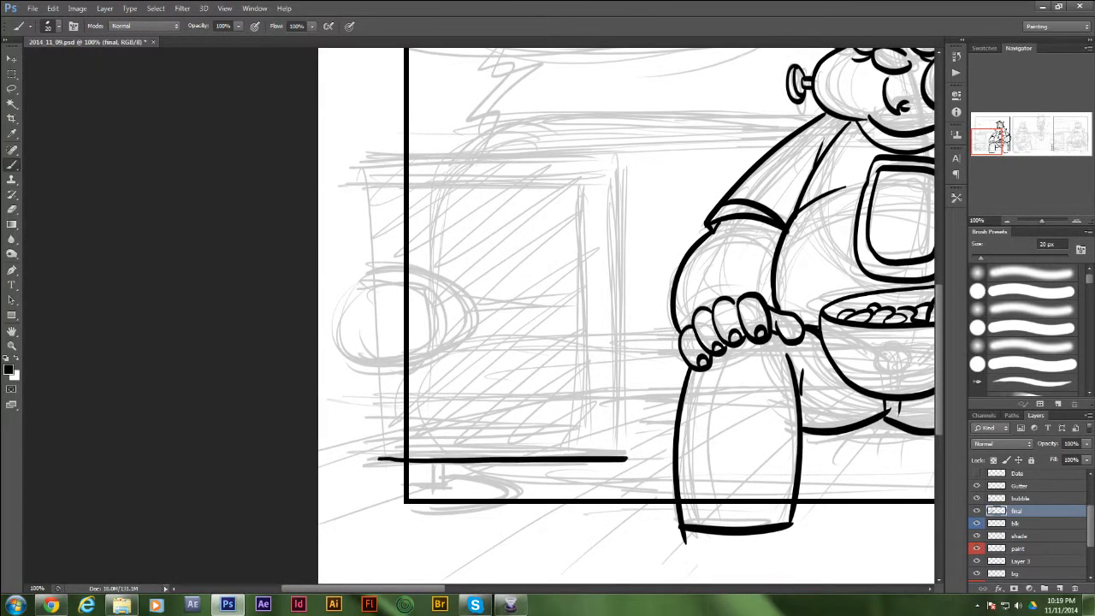
pyautogui.moveTo(626, 149); pyautogui.dragTo(626, 459)
pyautogui.moveTo(626, 150); pyautogui.dragTo(344, 154)
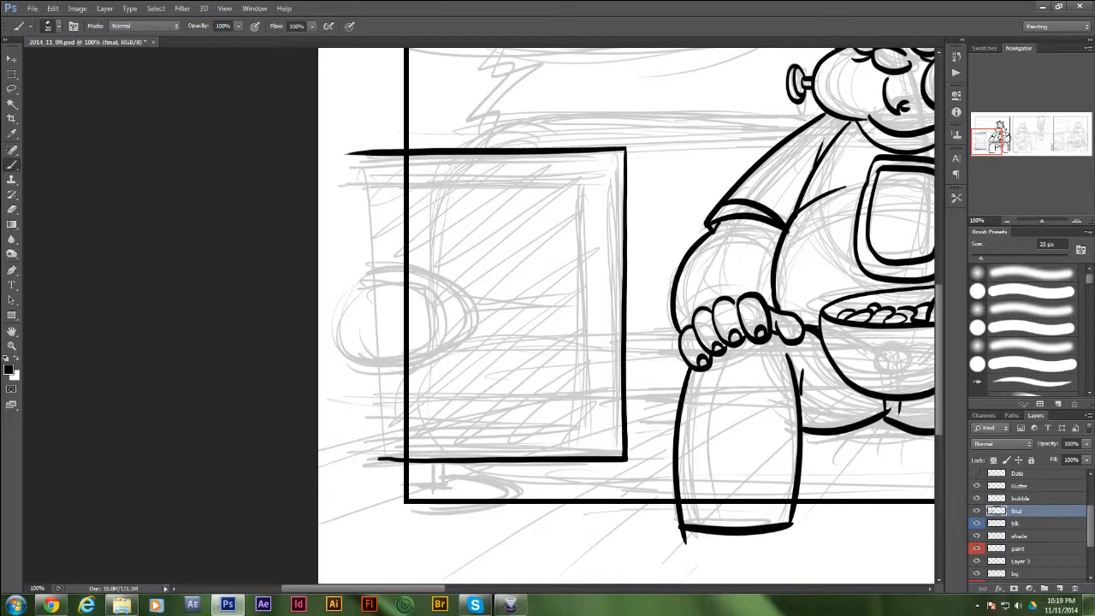
# - Ink the television's inner screen outline, redoing the upper edge until one clean line meets the side edge
pyautogui.moveTo(579, 173)
pyautogui.mouseDown()
pyautogui.moveTo(584, 429)
pyautogui.moveTo(333, 432)
pyautogui.moveTo(591, 428)
pyautogui.mouseUp()
pyautogui.moveTo(355, 184); pyautogui.dragTo(582, 175)
pyautogui.moveTo(366, 189); pyautogui.dragTo(584, 177)
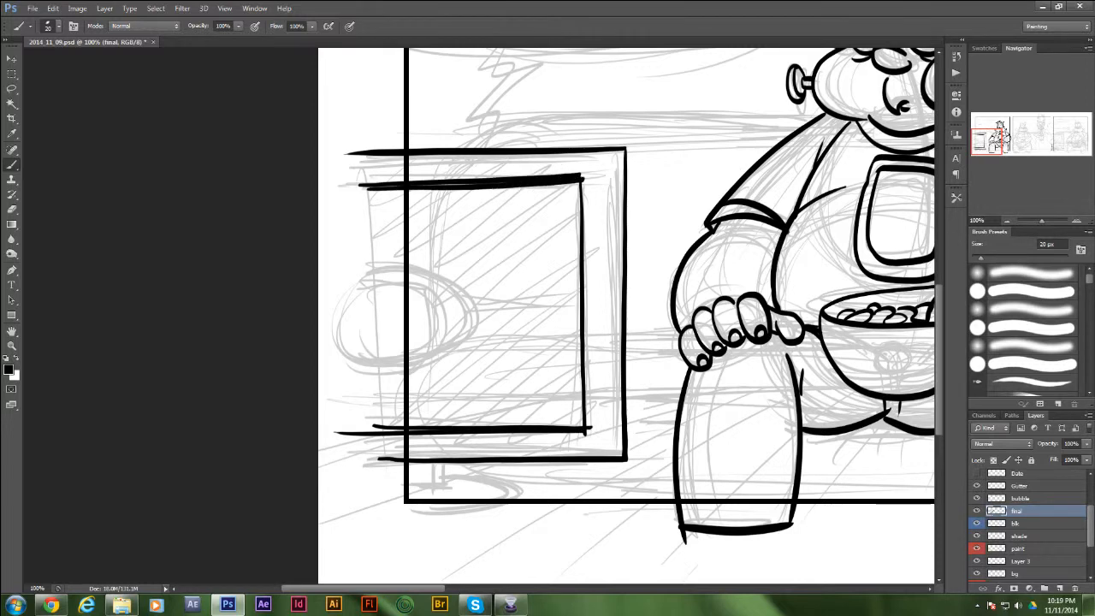
pyautogui.hotkey('ctrl', 'z')
pyautogui.moveTo(360, 192); pyautogui.dragTo(572, 180)
pyautogui.hotkey('ctrl', 'z')
pyautogui.moveTo(362, 190); pyautogui.dragTo(564, 179)
pyautogui.hotkey('ctrl', 'z')
pyautogui.moveTo(363, 190); pyautogui.dragTo(580, 179)
# - Ink two nested arcs on the television at the panel border and a parallel depth line along the frame's side edge
pyautogui.moveTo(411, 272)
pyautogui.mouseDown()
pyautogui.moveTo(474, 307)
pyautogui.moveTo(460, 346)
pyautogui.moveTo(390, 373)
pyautogui.moveTo(416, 283)
pyautogui.moveTo(436, 333)
pyautogui.moveTo(395, 360)
pyautogui.mouseUp()
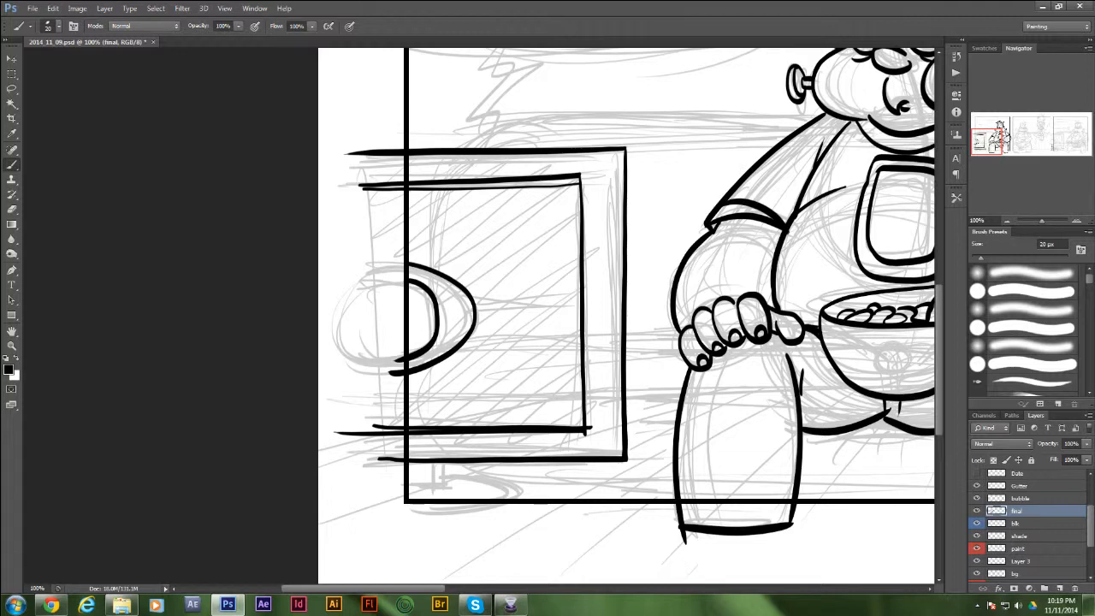
pyautogui.moveTo(617, 154); pyautogui.dragTo(614, 457)
pyautogui.moveTo(616, 154); pyautogui.dragTo(623, 152)
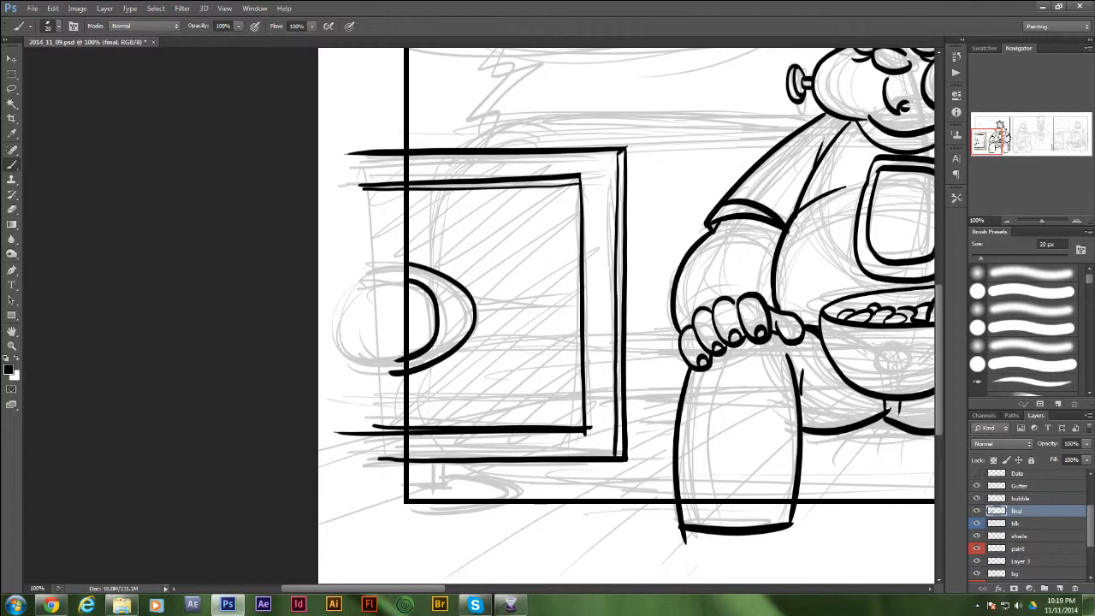
# - Ink the television's short stand and oval base, and close the frame with a vertical edge outside the panel border
pyautogui.moveTo(432, 462)
pyautogui.mouseDown()
pyautogui.moveTo(432, 486)
pyautogui.moveTo(518, 497)
pyautogui.moveTo(387, 511)
pyautogui.mouseUp()
pyautogui.moveTo(510, 485); pyautogui.dragTo(411, 506)
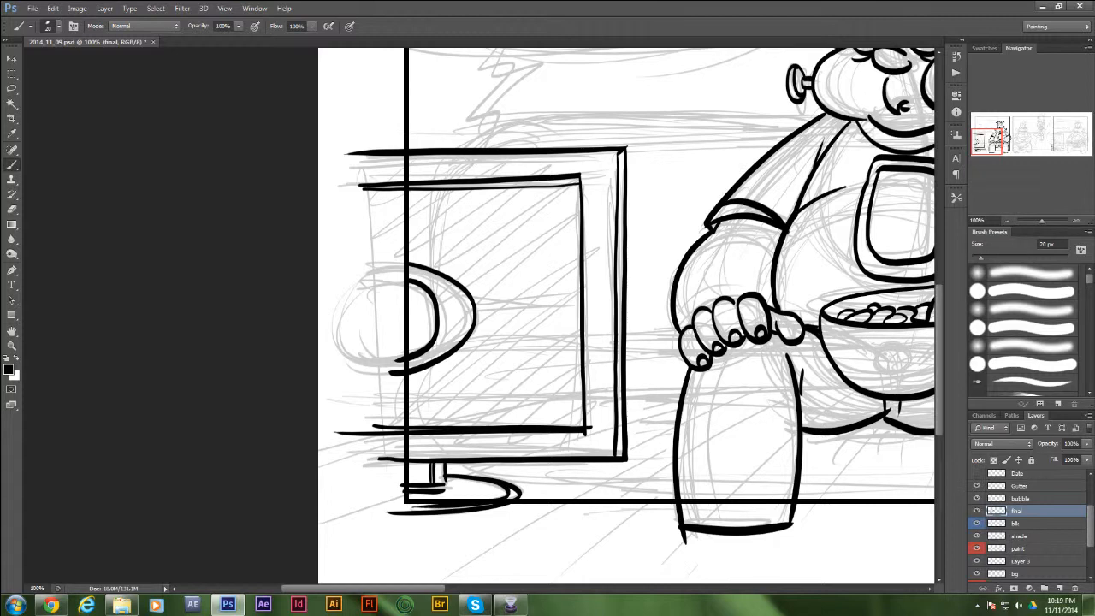
pyautogui.moveTo(376, 156); pyautogui.dragTo(383, 458)
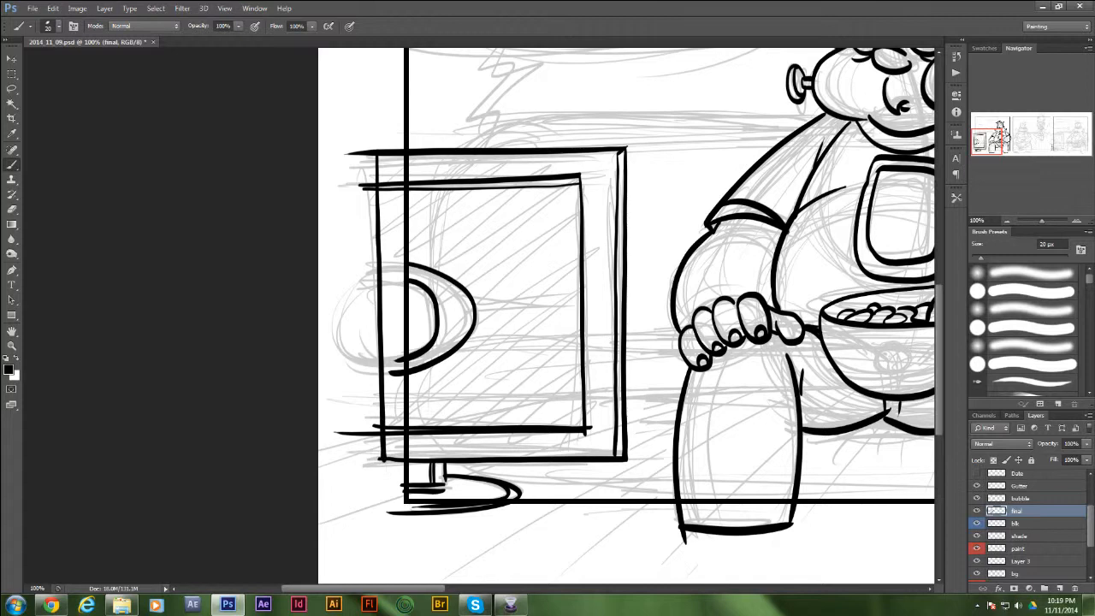
pyautogui.moveTo(402, 484); pyautogui.dragTo(392, 512)
# - Ink the couch behind the seated character, with its long backrest line, rounded corner, side edge and lower edge
pyautogui.moveTo(727, 342); pyautogui.dragTo(655, 431)
pyautogui.moveTo(318, 253); pyautogui.dragTo(697, 220)
pyautogui.moveTo(667, 291); pyautogui.dragTo(383, 305)
pyautogui.moveTo(601, 228)
pyautogui.mouseDown()
pyautogui.moveTo(697, 229)
pyautogui.moveTo(720, 295)
pyautogui.moveTo(713, 541)
pyautogui.mouseUp()
pyautogui.moveTo(650, 462); pyautogui.dragTo(672, 288)
pyautogui.moveTo(735, 365); pyautogui.dragTo(733, 463)
pyautogui.moveTo(665, 463); pyautogui.dragTo(733, 462)
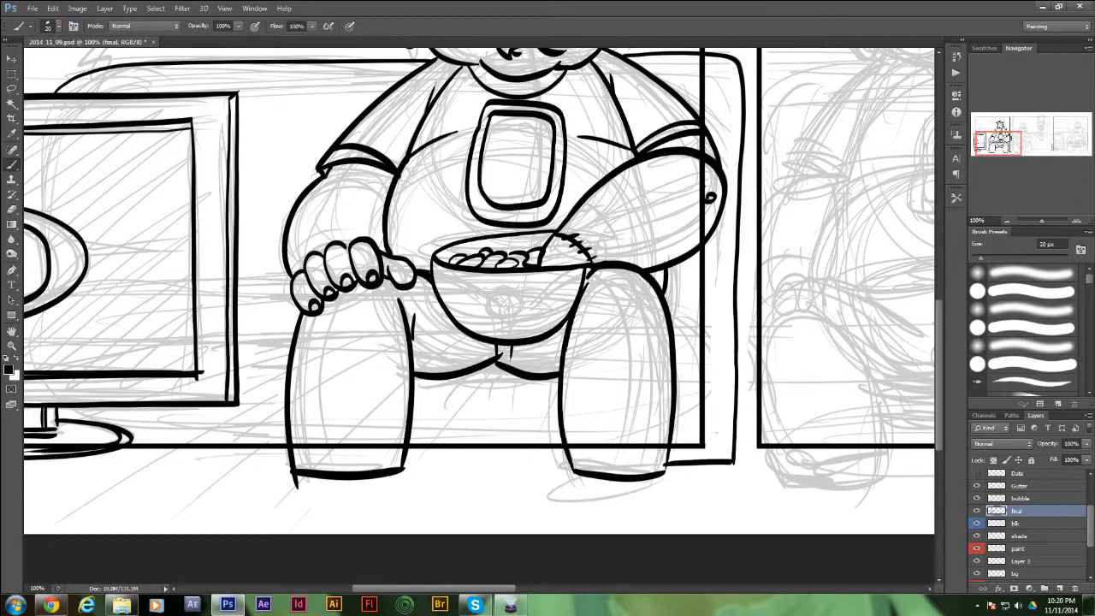
# - Ink the couch cushion lines on both sides of the character and short shadow lines under his trousers
pyautogui.moveTo(664, 299); pyautogui.dragTo(721, 318)
pyautogui.moveTo(237, 294); pyautogui.dragTo(293, 301)
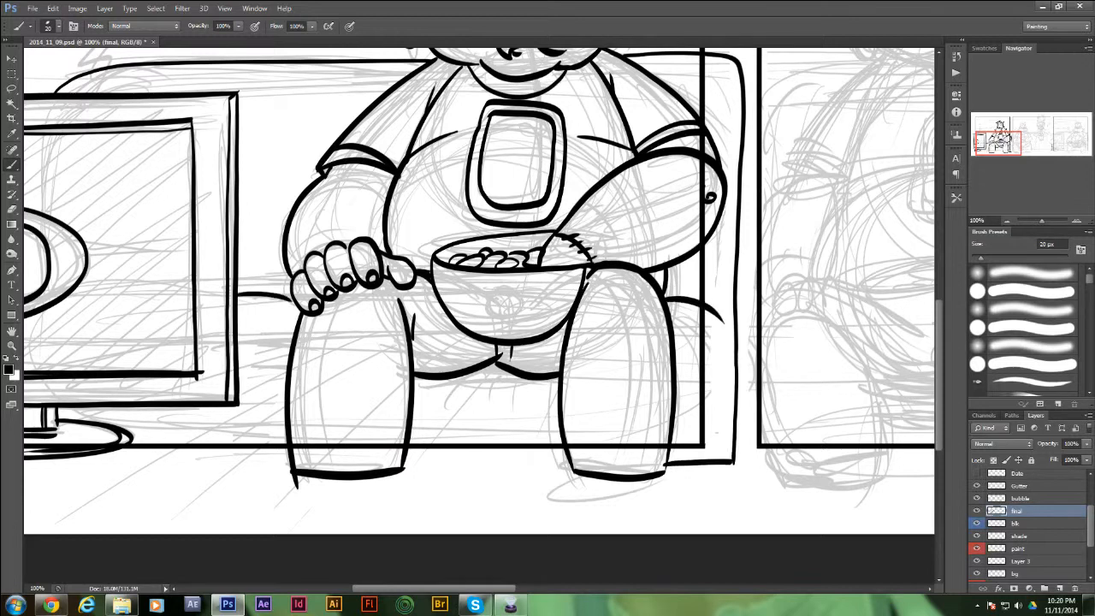
pyautogui.moveTo(429, 380); pyautogui.dragTo(518, 382)
pyautogui.moveTo(473, 386); pyautogui.dragTo(543, 390)
pyautogui.moveTo(414, 382); pyautogui.dragTo(444, 378)
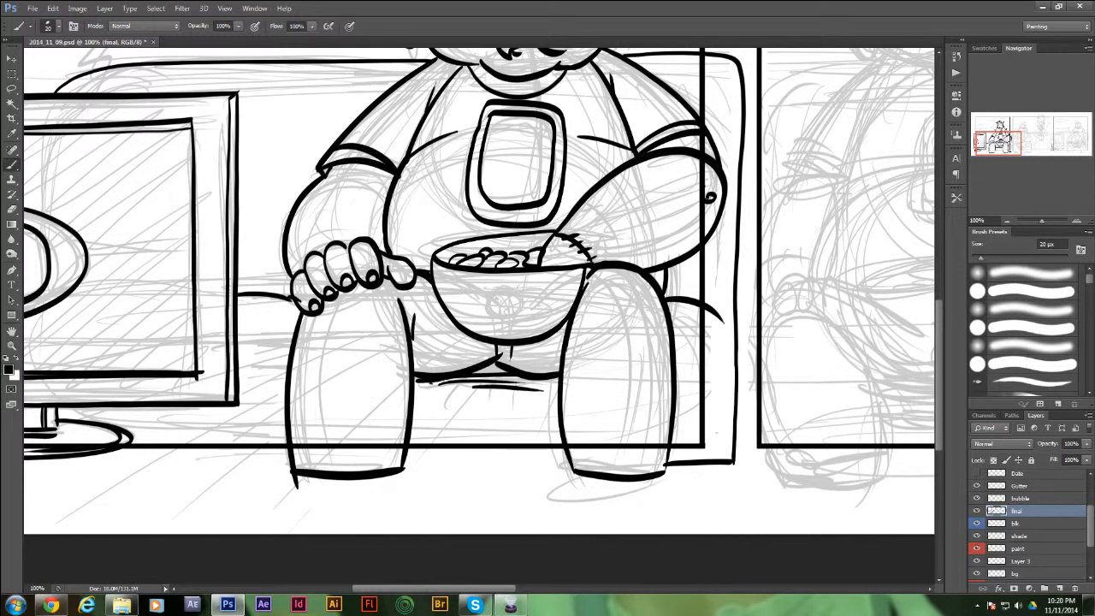
# - Ink the couch's lower front edge in segments beside and between the character's legs, redoing the segment between the legs
pyautogui.moveTo(106, 425); pyautogui.dragTo(286, 418)
pyautogui.moveTo(414, 422); pyautogui.dragTo(566, 420)
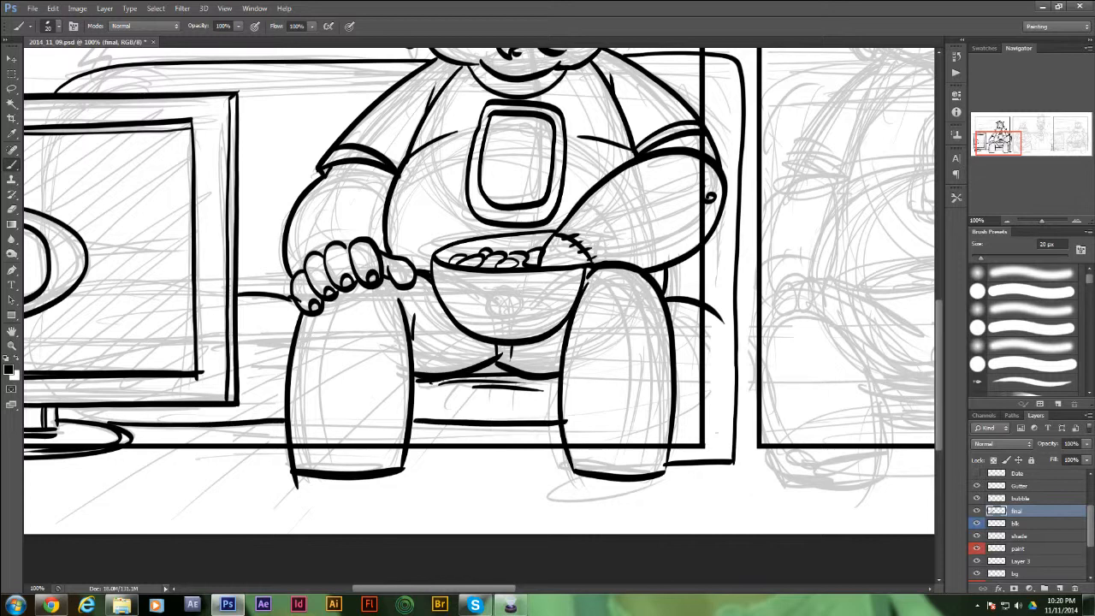
pyautogui.hotkey('ctrl', 'z')
pyautogui.moveTo(414, 422); pyautogui.dragTo(560, 421)
pyautogui.moveTo(412, 421); pyautogui.dragTo(424, 422)
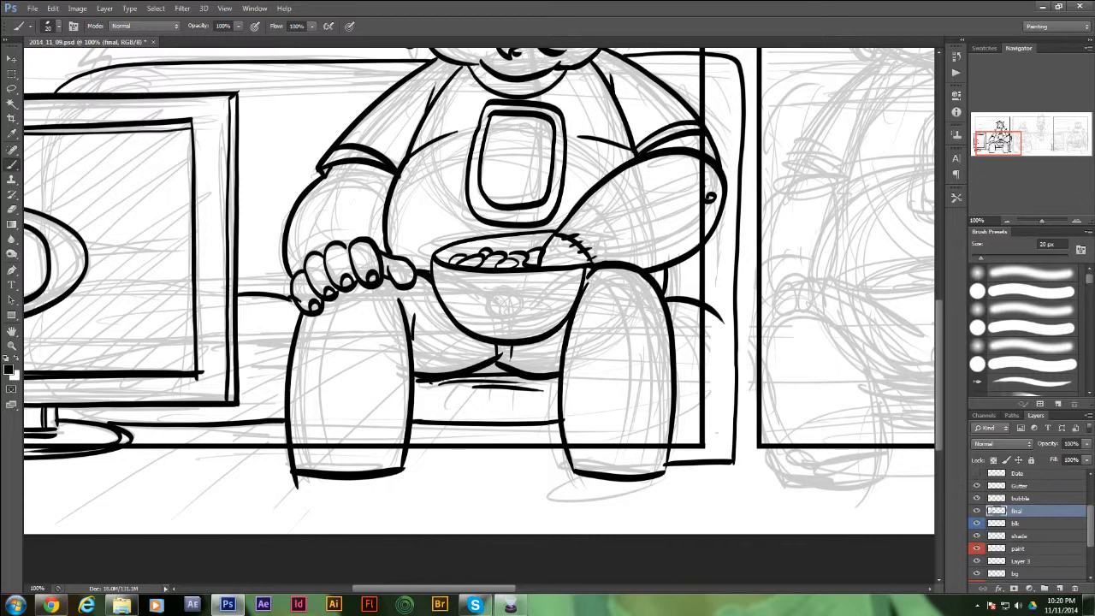
pyautogui.moveTo(670, 417); pyautogui.dragTo(721, 418)
pyautogui.scroll(5, 478, 308)
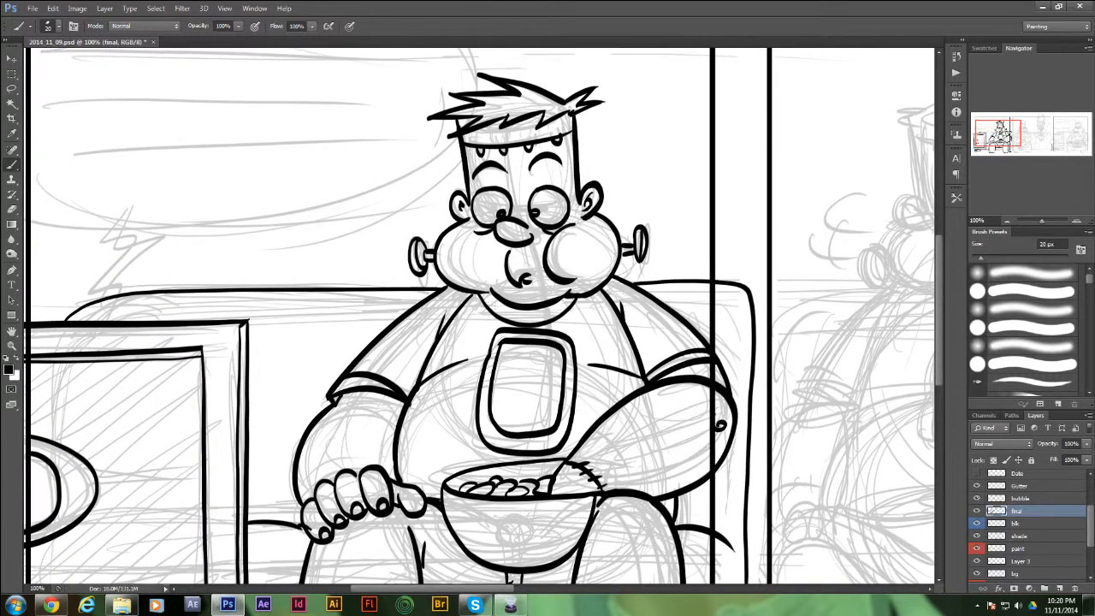
pyautogui.scroll(1, 479, 312)
pyautogui.scroll(-5, 479, 312)
pyautogui.scroll(2, 479, 312)
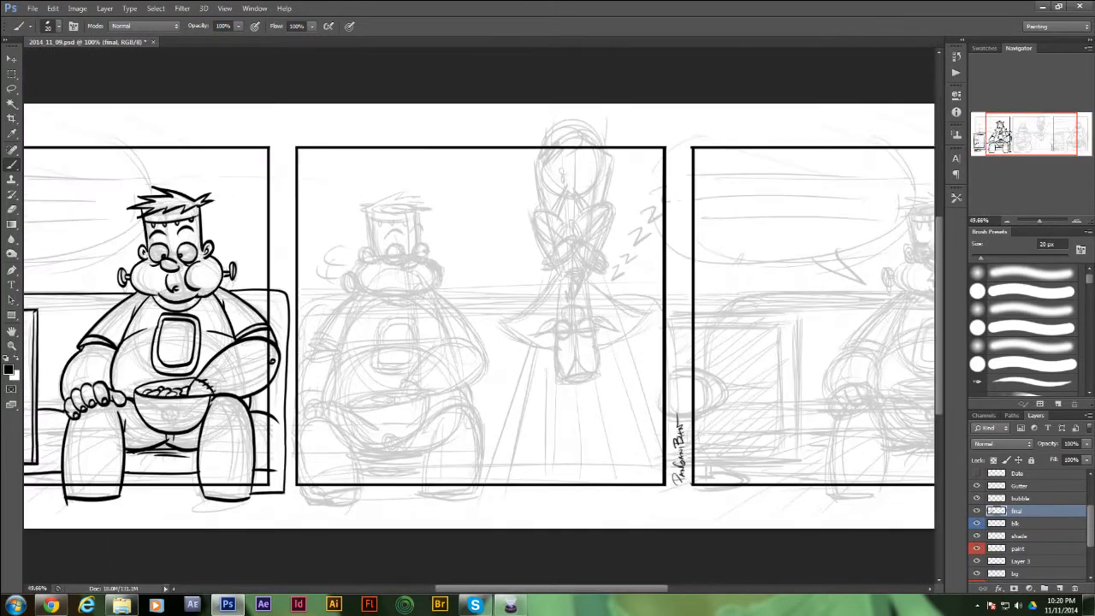
pyautogui.scroll(-4, 479, 316)
pyautogui.scroll(3, 479, 316)
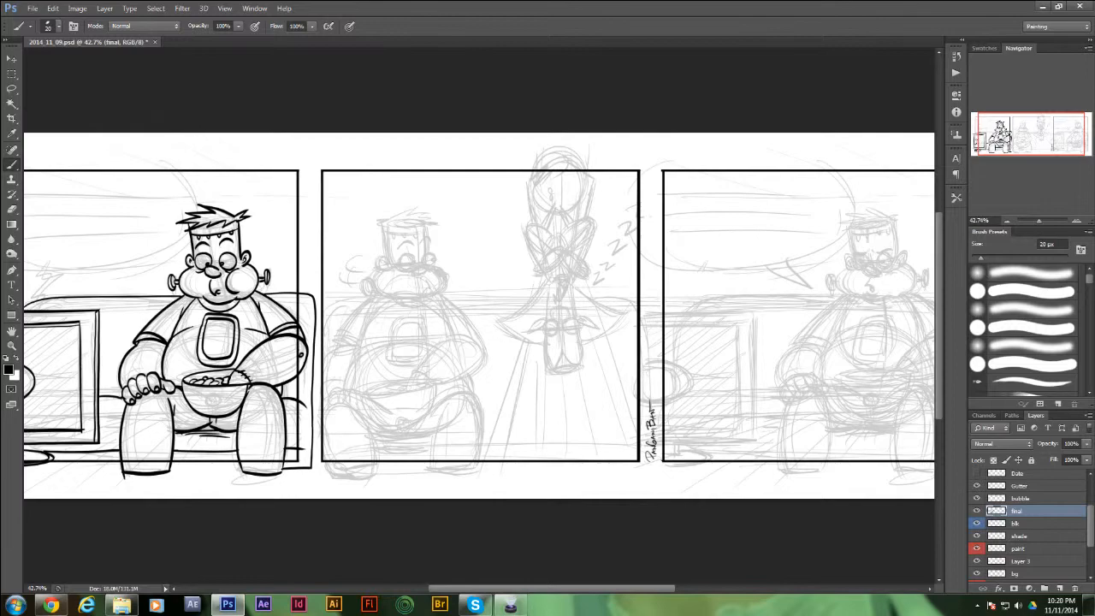
# - Move the Grip Pen's Tip Feel one step closer to Firm in Wacom Tablet Properties, and try a test stroke in the second panel
pyautogui.click(16, 605)
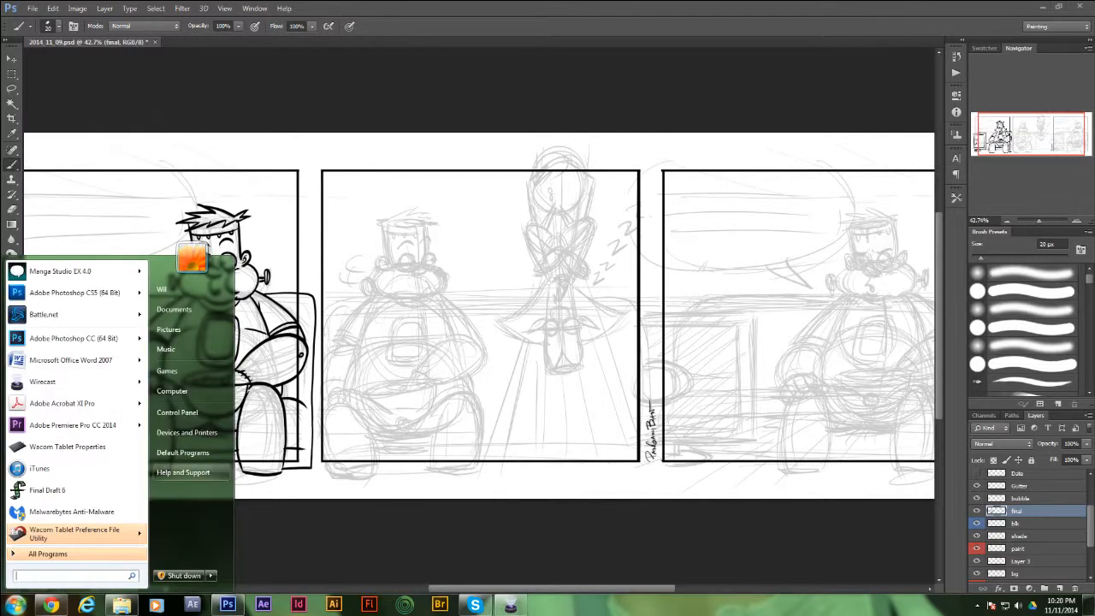
pyautogui.click(177, 412)
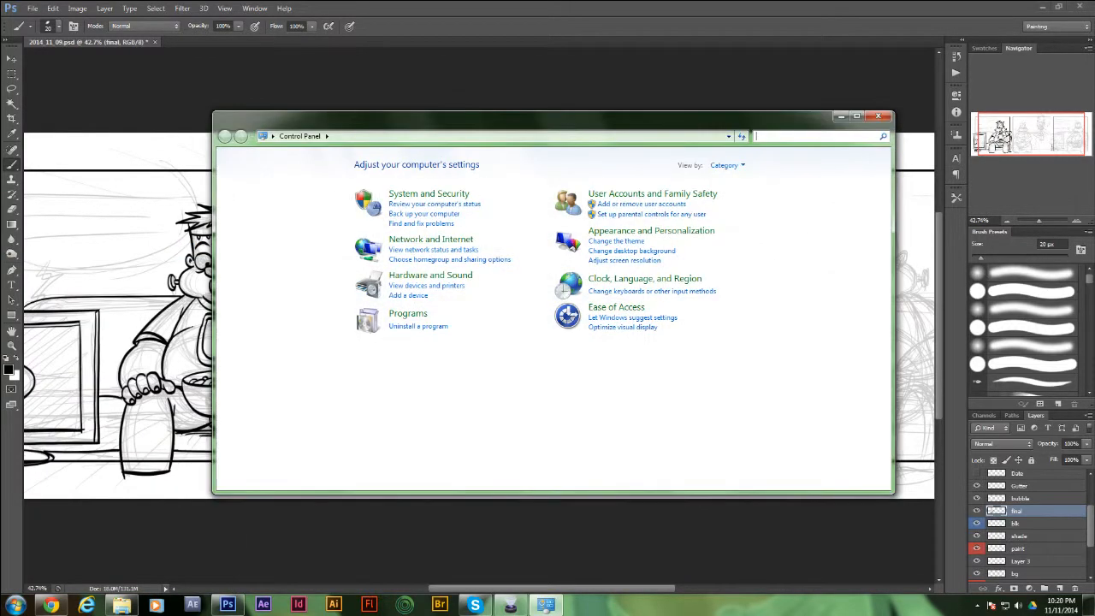
pyautogui.click(391, 277)
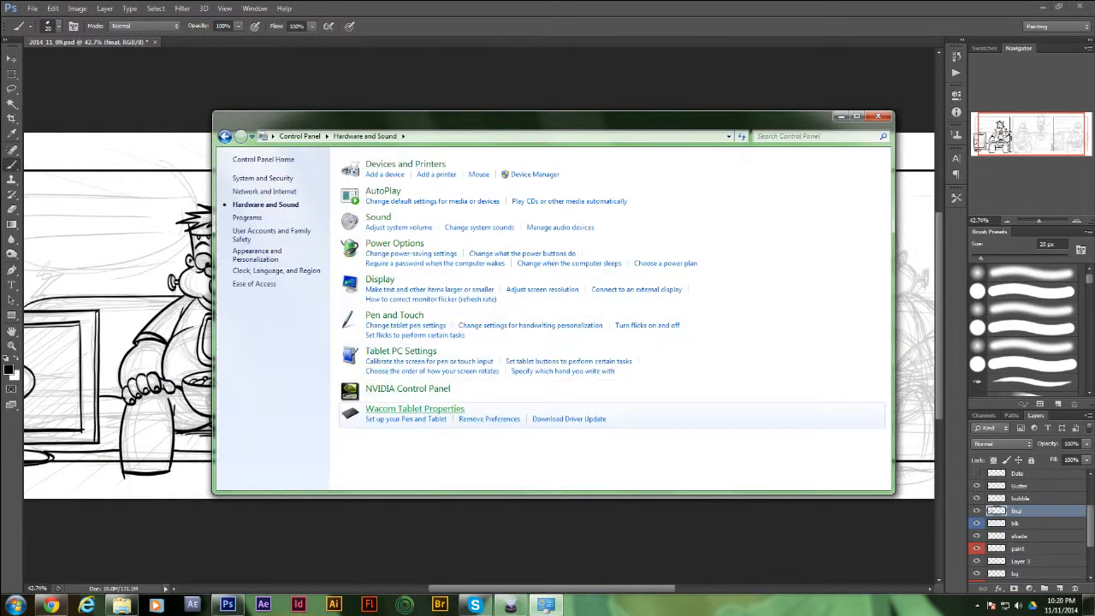
pyautogui.click(415, 409)
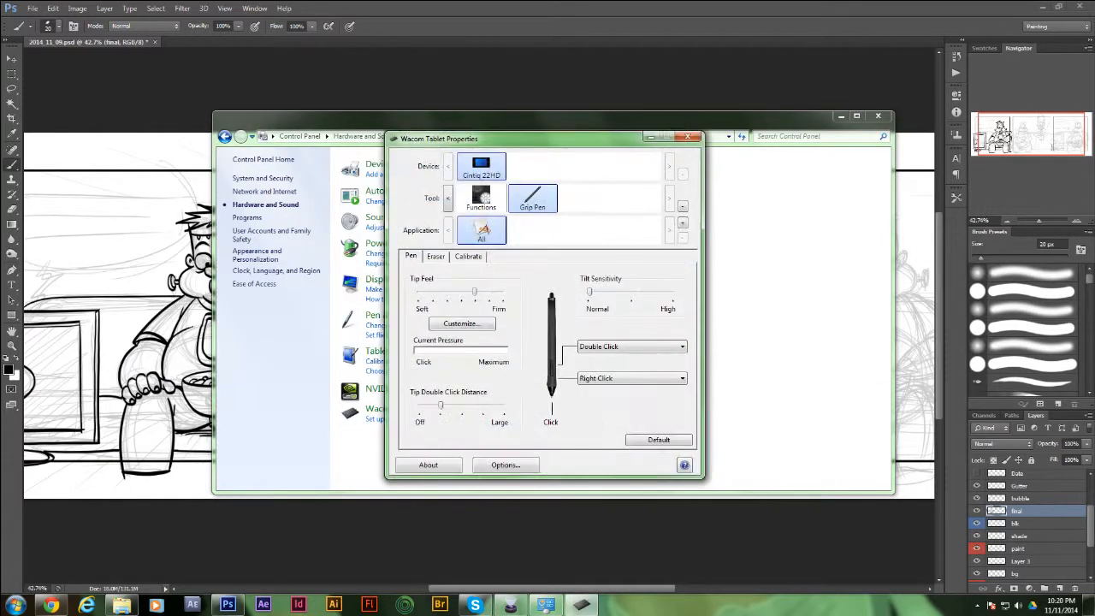
pyautogui.moveTo(474, 292); pyautogui.dragTo(487, 291)
pyautogui.click(687, 136)
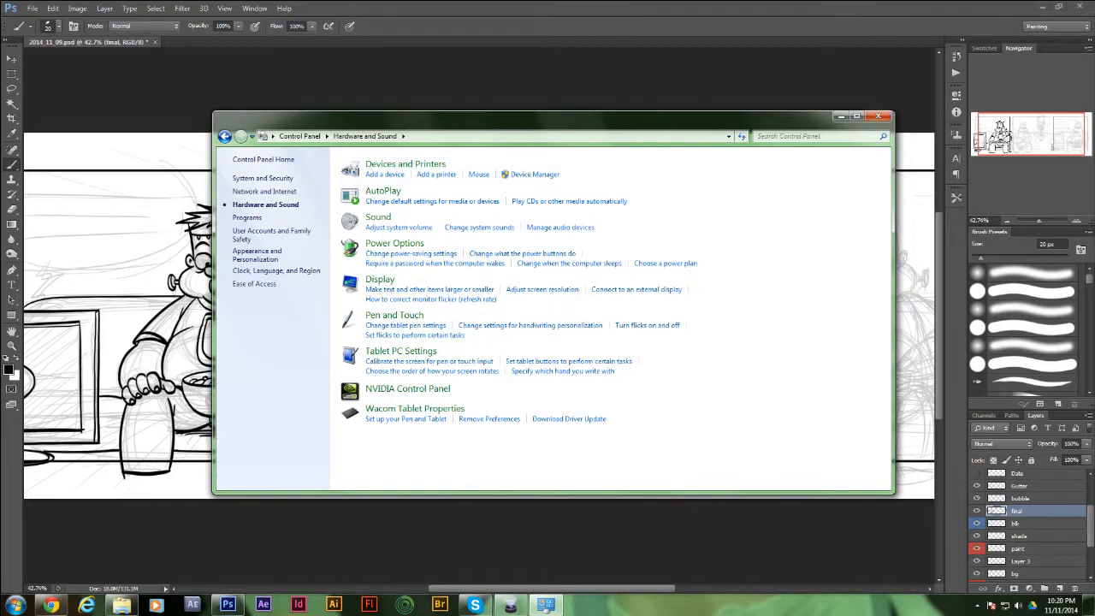
pyautogui.click(878, 115)
pyautogui.moveTo(549, 422)
pyautogui.mouseDown()
pyautogui.moveTo(618, 356)
pyautogui.moveTo(578, 461)
pyautogui.mouseUp()
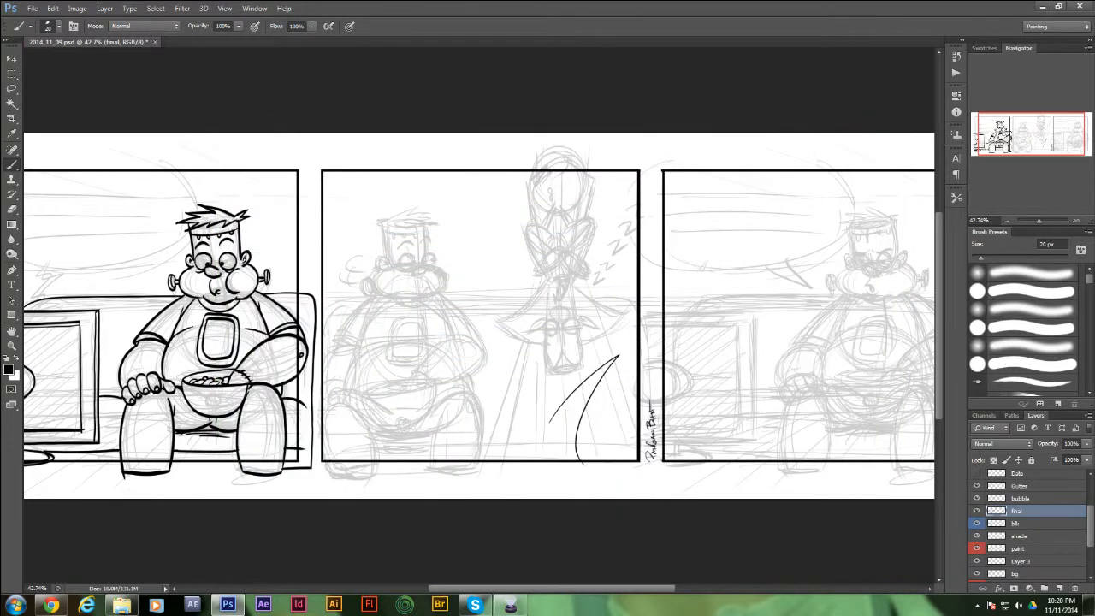
pyautogui.hotkey('ctrl', 'z')
# - Redraw the seams where both sleeves meet the character's shirt, as cleaner tapered lines from the neck to the sleeve hems
pyautogui.press('z')
pyautogui.moveTo(219, 343); pyautogui.dragTo(309, 342)
pyautogui.moveTo(310, 342); pyautogui.dragTo(627, 366)
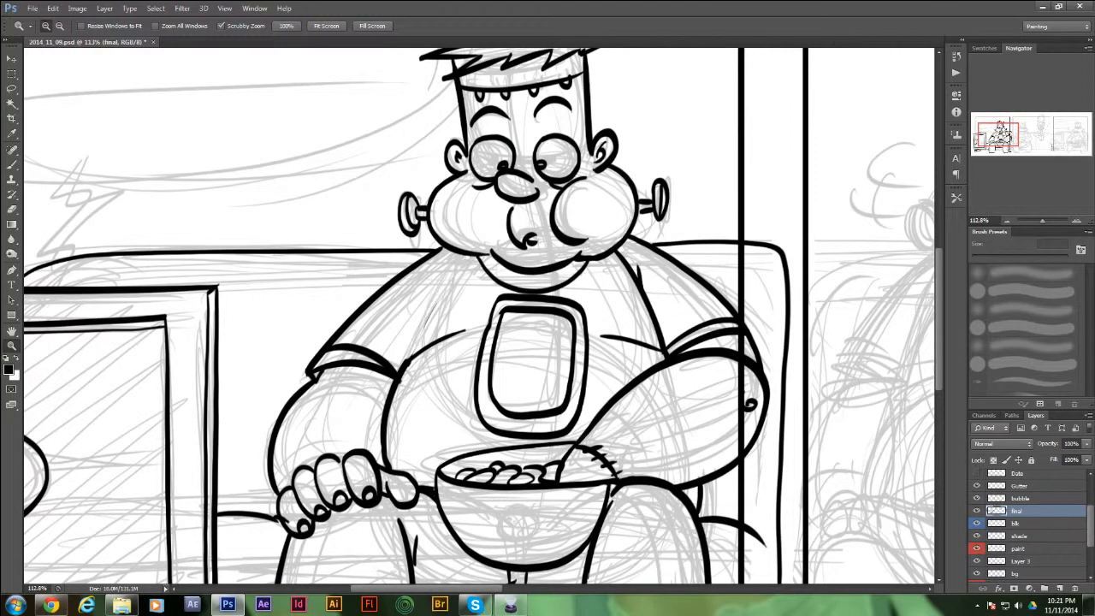
pyautogui.press('b')
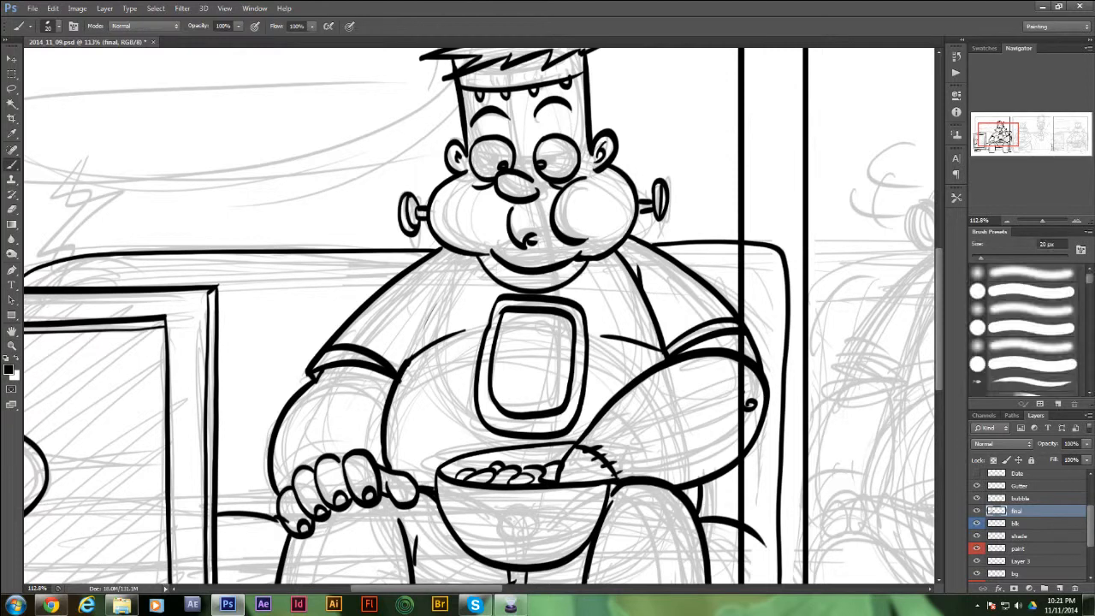
pyautogui.moveTo(469, 257); pyautogui.dragTo(405, 354)
pyautogui.hotkey('ctrl', 'z')
pyautogui.moveTo(468, 256); pyautogui.dragTo(405, 360)
pyautogui.moveTo(465, 267); pyautogui.dragTo(436, 301)
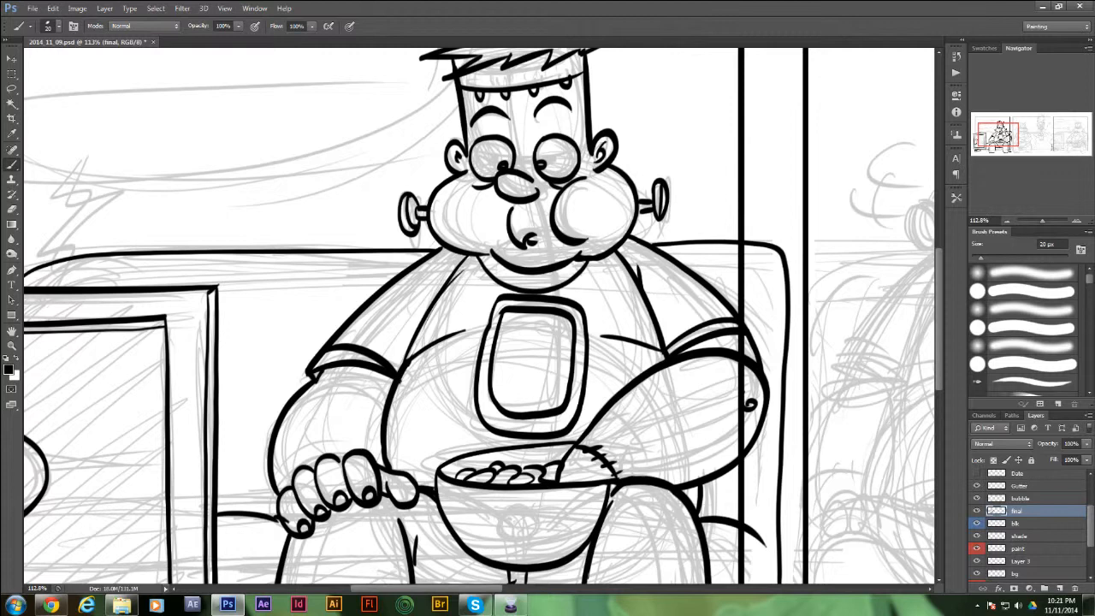
pyautogui.moveTo(625, 260); pyautogui.dragTo(663, 349)
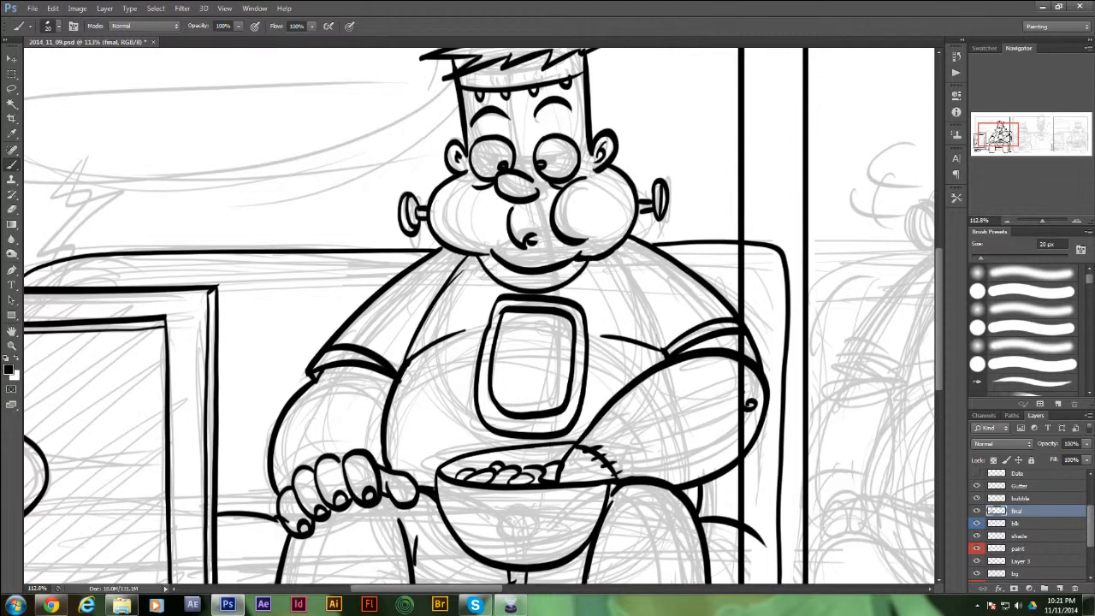
pyautogui.moveTo(615, 251); pyautogui.dragTo(667, 350)
pyautogui.moveTo(624, 255); pyautogui.dragTo(640, 286)
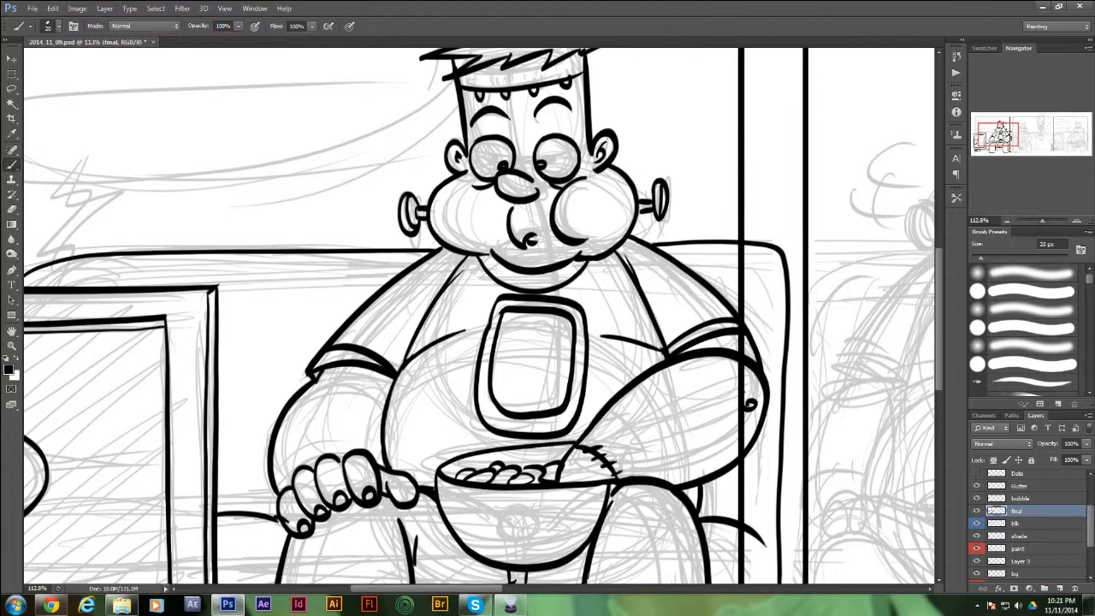
# - Add short accent lines to the knuckles and thumb of the resting hand and along both sides of the bowl
pyautogui.moveTo(296, 481); pyautogui.dragTo(335, 462)
pyautogui.moveTo(409, 484); pyautogui.dragTo(416, 498)
pyautogui.moveTo(444, 503)
pyautogui.mouseDown()
pyautogui.moveTo(461, 505)
pyautogui.moveTo(478, 534)
pyautogui.mouseUp()
pyautogui.moveTo(591, 518); pyautogui.dragTo(579, 522)
# - Redraw the character's mouth as a curved cheek line with a small lip stroke, and save the file
pyautogui.moveTo(510, 210)
pyautogui.mouseDown()
pyautogui.moveTo(513, 240)
pyautogui.moveTo(537, 243)
pyautogui.mouseUp()
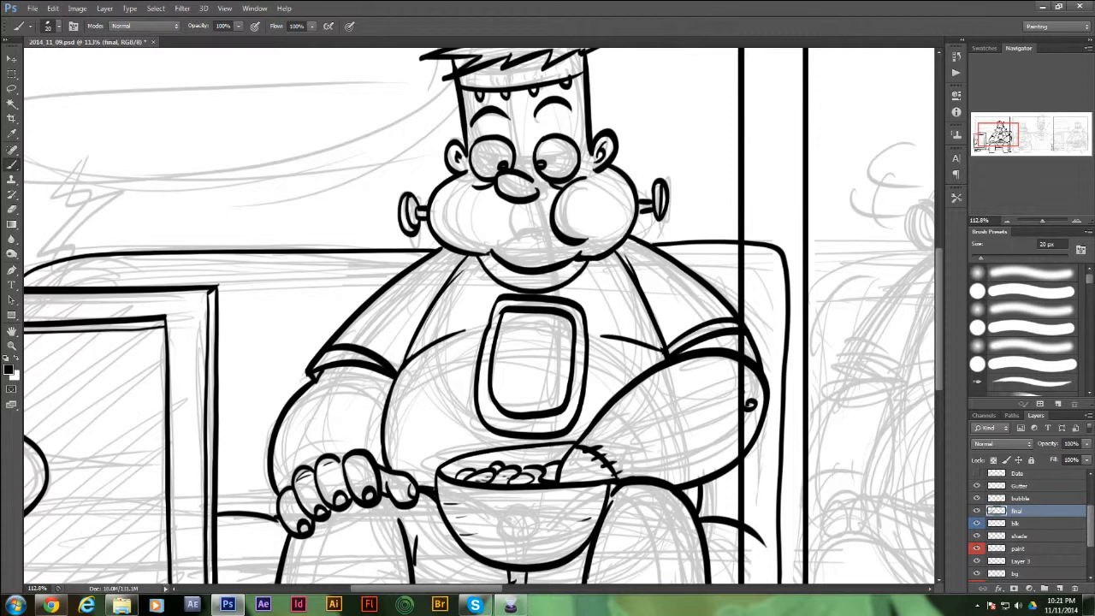
pyautogui.moveTo(511, 207)
pyautogui.mouseDown()
pyautogui.moveTo(519, 242)
pyautogui.moveTo(541, 242)
pyautogui.mouseUp()
pyautogui.moveTo(548, 257); pyautogui.dragTo(442, 351)
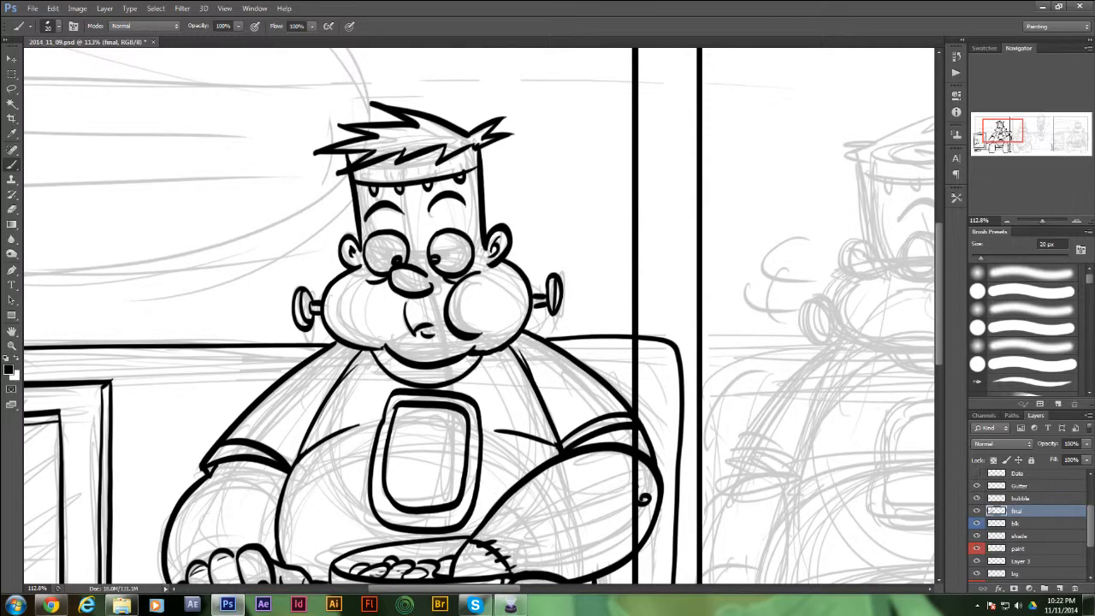
pyautogui.moveTo(633, 300); pyautogui.dragTo(418, 306)
pyautogui.hotkey('ctrl', 's')
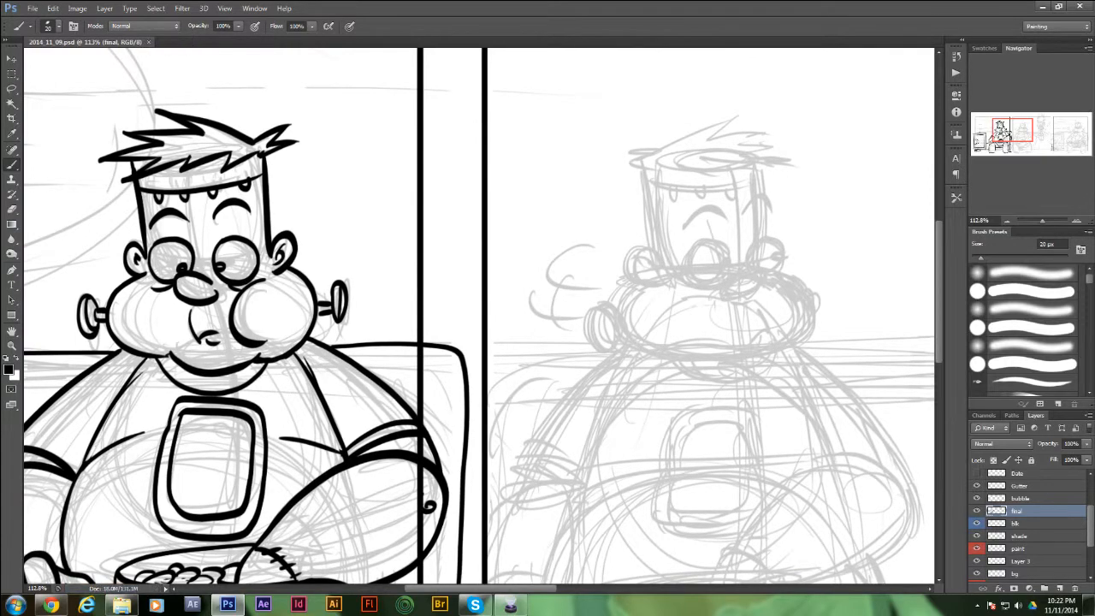
# - Ink the spiky hair of the second panel's seated character as one jagged outline with a zigzag fringe, using the 20 px brush
pyautogui.hotkey('ctrl', '-')
pyautogui.scroll(-5, 479, 315)
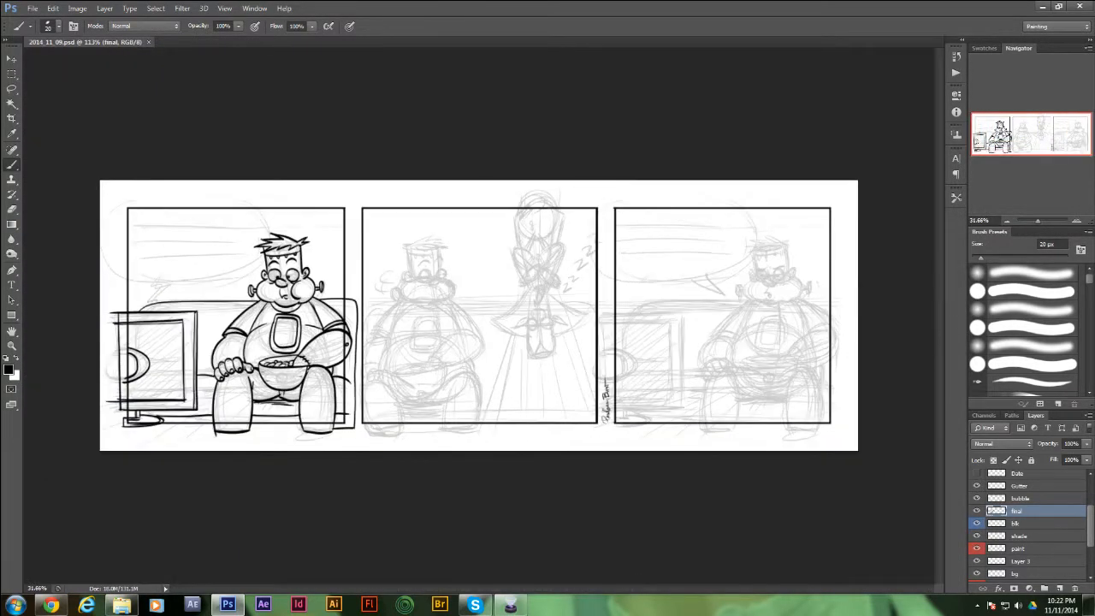
pyautogui.scroll(3, 479, 314)
pyautogui.scroll(-1, 480, 316)
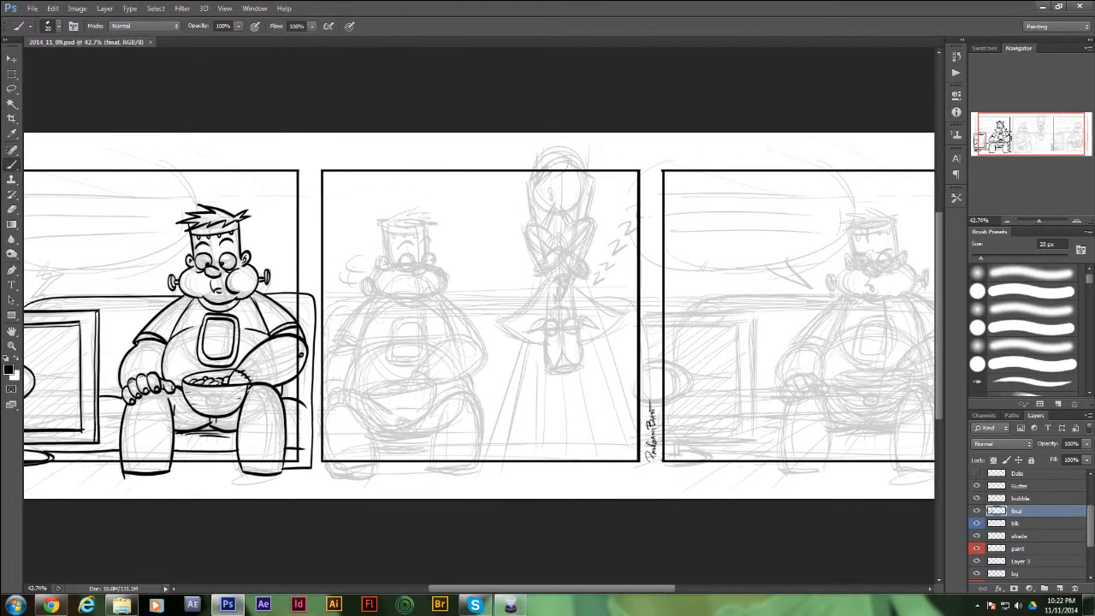
pyautogui.press('z')
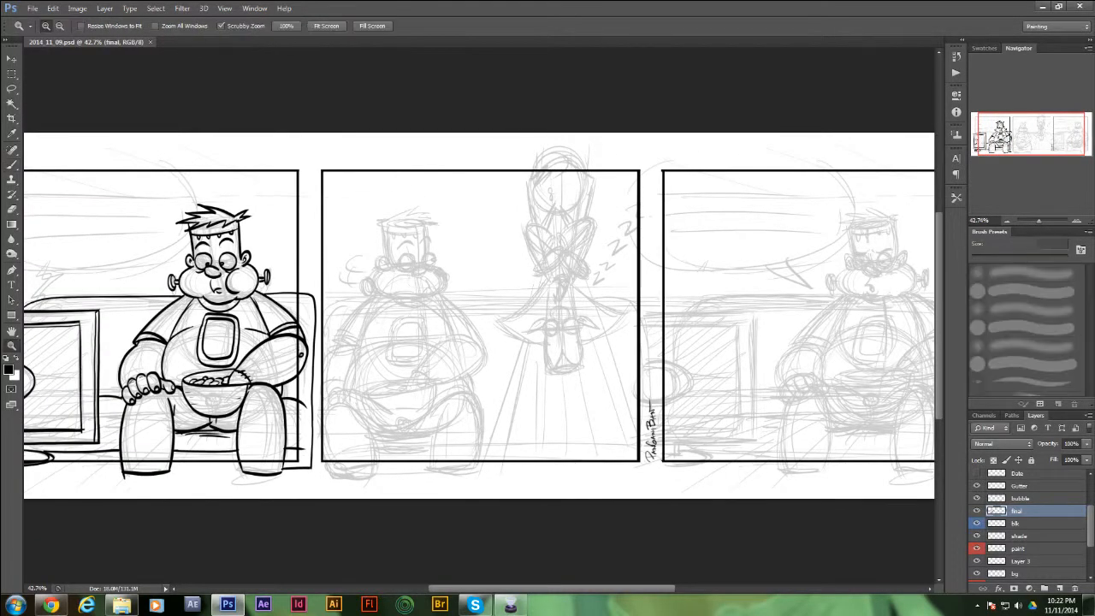
pyautogui.moveTo(424, 266); pyautogui.dragTo(686, 471)
pyautogui.press('b')
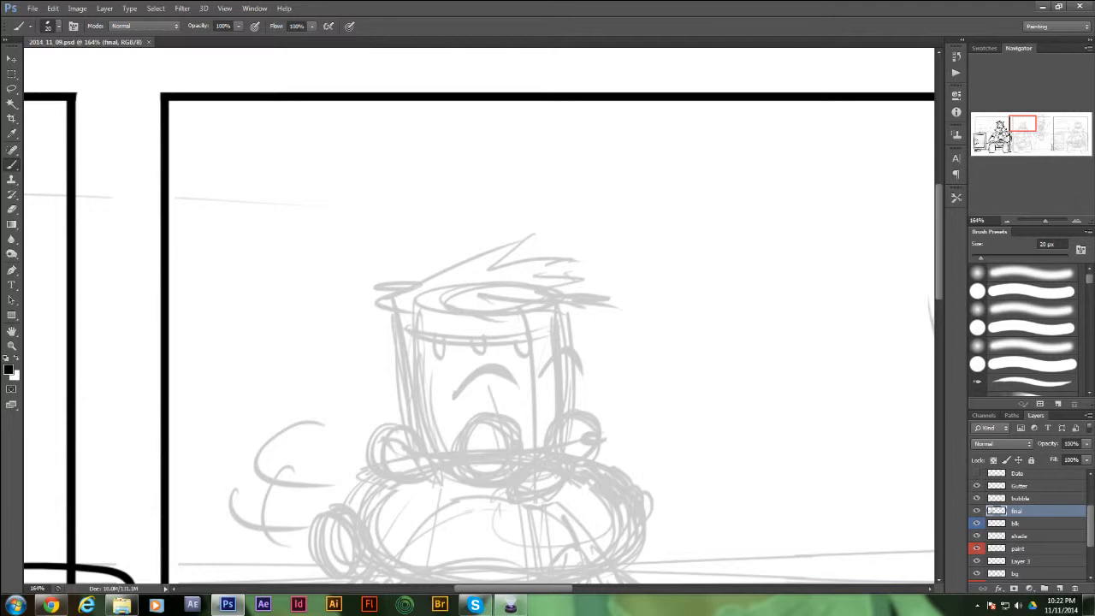
pyautogui.moveTo(536, 232)
pyautogui.mouseDown()
pyautogui.moveTo(410, 287)
pyautogui.moveTo(355, 288)
pyautogui.moveTo(405, 313)
pyautogui.mouseUp()
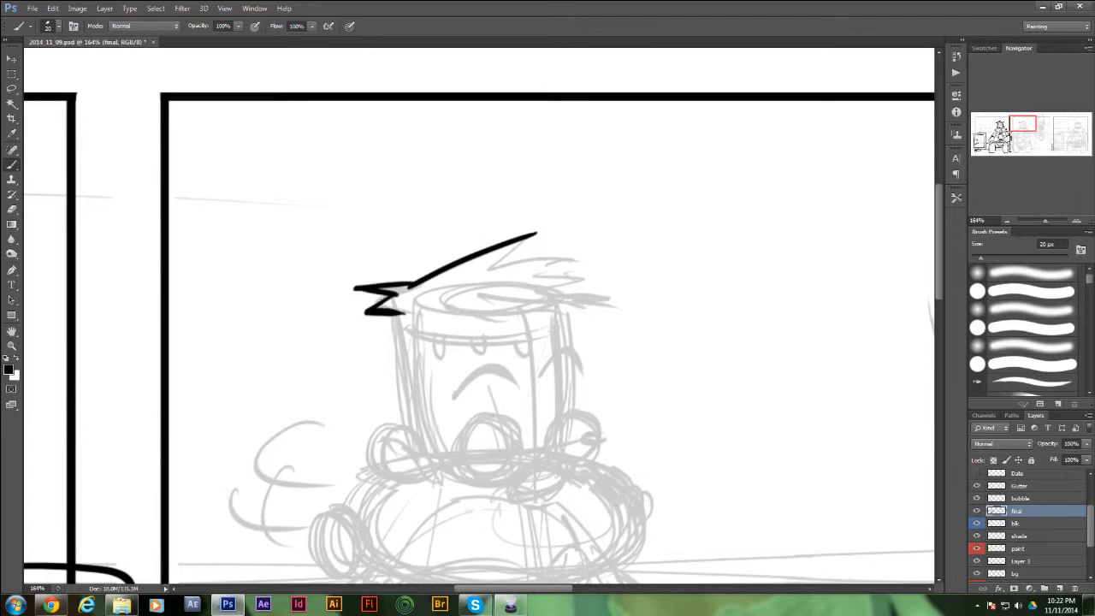
pyautogui.moveTo(537, 233)
pyautogui.mouseDown()
pyautogui.moveTo(601, 263)
pyautogui.moveTo(631, 313)
pyautogui.moveTo(536, 304)
pyautogui.mouseUp()
pyautogui.moveTo(400, 311)
pyautogui.mouseDown()
pyautogui.moveTo(530, 325)
pyautogui.moveTo(561, 313)
pyautogui.mouseUp()
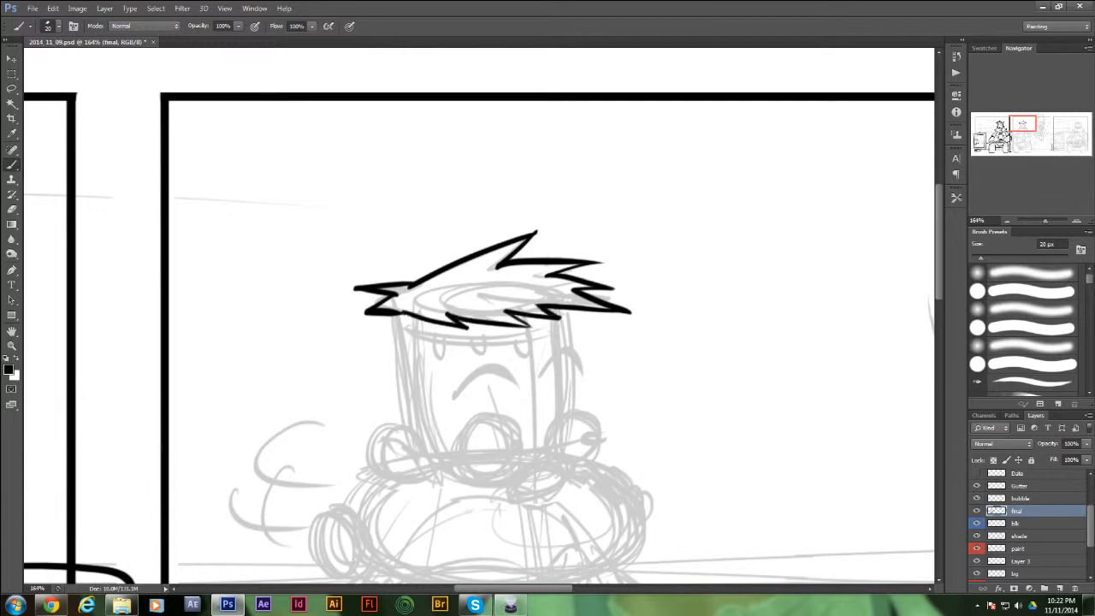
# - Ink both sides of the second-panel character's head and his two arched eyebrows
pyautogui.moveTo(387, 316); pyautogui.dragTo(407, 431)
pyautogui.moveTo(573, 312); pyautogui.dragTo(580, 408)
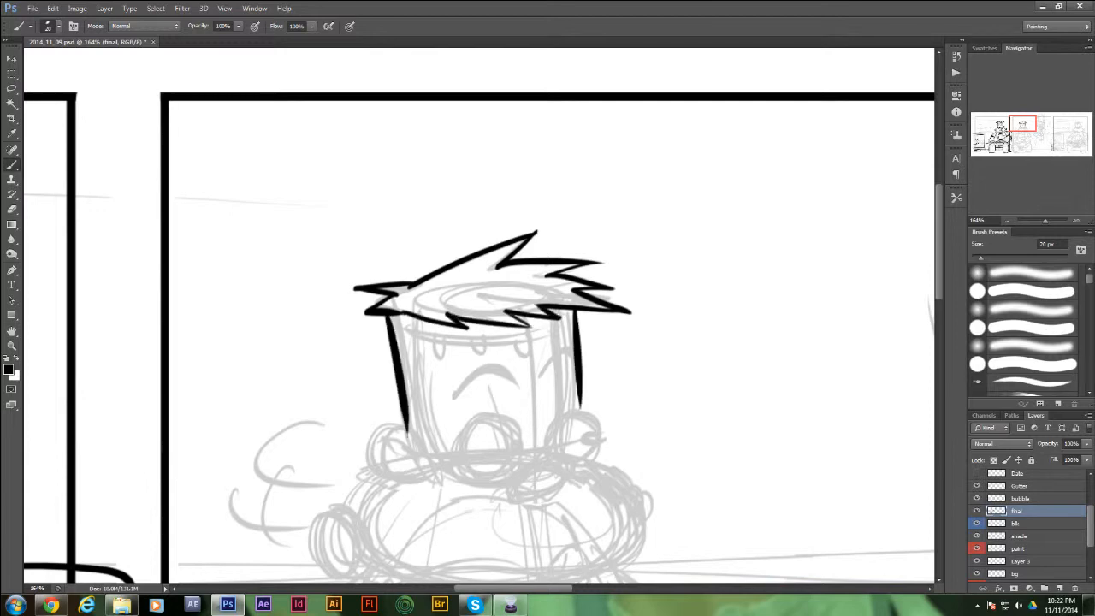
pyautogui.moveTo(453, 399); pyautogui.dragTo(596, 376)
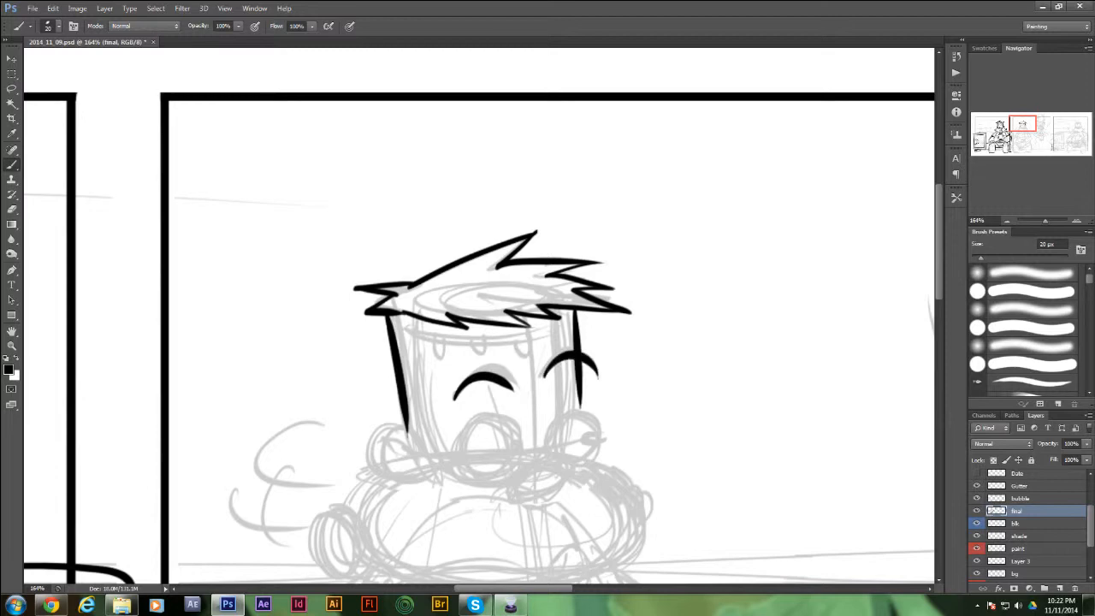
# - Ink the character's round eyes with small pupils, the oval nose and the ear with its inner curl
pyautogui.moveTo(467, 419)
pyautogui.mouseDown()
pyautogui.moveTo(457, 462)
pyautogui.moveTo(466, 480)
pyautogui.moveTo(491, 486)
pyautogui.moveTo(518, 463)
pyautogui.moveTo(504, 422)
pyautogui.moveTo(466, 422)
pyautogui.mouseUp()
pyautogui.moveTo(550, 451)
pyautogui.mouseDown()
pyautogui.moveTo(554, 420)
pyautogui.moveTo(588, 416)
pyautogui.moveTo(605, 445)
pyautogui.moveTo(572, 470)
pyautogui.mouseUp()
pyautogui.moveTo(513, 445); pyautogui.dragTo(512, 446)
pyautogui.moveTo(592, 432); pyautogui.dragTo(590, 433)
pyautogui.moveTo(520, 465)
pyautogui.mouseDown()
pyautogui.moveTo(566, 496)
pyautogui.moveTo(507, 494)
pyautogui.mouseUp()
pyautogui.moveTo(426, 461)
pyautogui.mouseDown()
pyautogui.moveTo(408, 432)
pyautogui.moveTo(388, 489)
pyautogui.moveTo(431, 481)
pyautogui.moveTo(407, 472)
pyautogui.mouseUp()
# - Ink the curved forehead seam with its hanging stitches, and outline the right cheek, mouth and chin
pyautogui.moveTo(396, 337)
pyautogui.mouseDown()
pyautogui.moveTo(531, 340)
pyautogui.moveTo(573, 314)
pyautogui.mouseUp()
pyautogui.moveTo(413, 346)
pyautogui.mouseDown()
pyautogui.moveTo(417, 358)
pyautogui.moveTo(424, 345)
pyautogui.moveTo(523, 341)
pyautogui.moveTo(567, 324)
pyautogui.mouseUp()
pyautogui.moveTo(556, 411); pyautogui.dragTo(593, 218)
pyautogui.moveTo(611, 269)
pyautogui.mouseDown()
pyautogui.moveTo(684, 308)
pyautogui.moveTo(603, 407)
pyautogui.mouseUp()
pyautogui.moveTo(599, 326)
pyautogui.mouseDown()
pyautogui.moveTo(614, 358)
pyautogui.moveTo(598, 379)
pyautogui.moveTo(608, 392)
pyautogui.moveTo(503, 423)
pyautogui.moveTo(475, 392)
pyautogui.mouseUp()
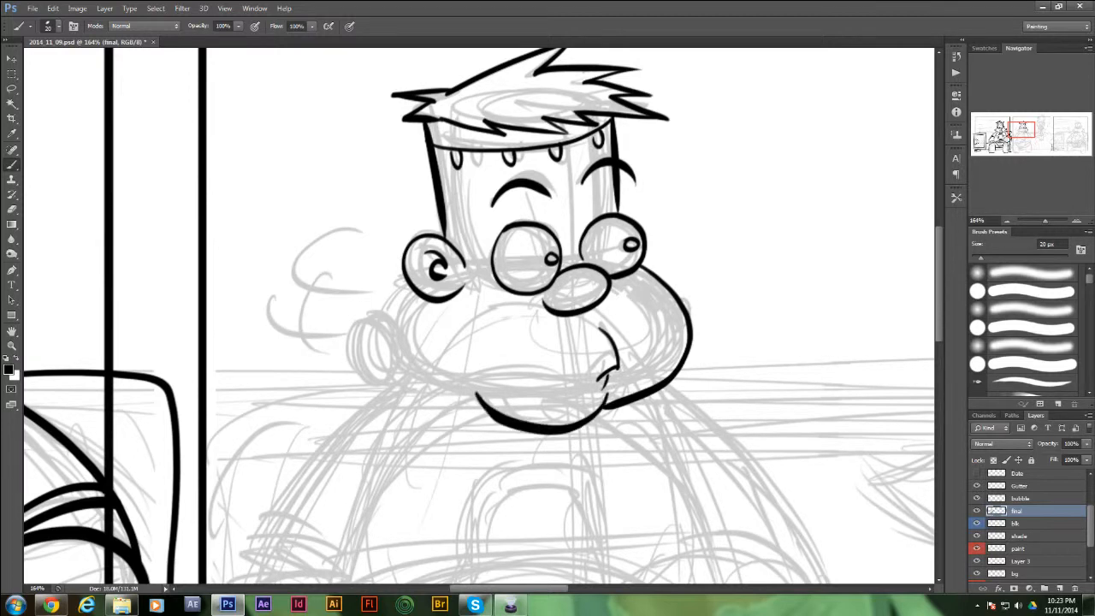
# - Outline the character's left cheek and ink the neck bolts on both sides of the head
pyautogui.moveTo(412, 286)
pyautogui.mouseDown()
pyautogui.moveTo(387, 325)
pyautogui.moveTo(361, 330)
pyautogui.moveTo(395, 342)
pyautogui.moveTo(376, 321)
pyautogui.moveTo(385, 380)
pyautogui.mouseUp()
pyautogui.click(369, 328)
pyautogui.moveTo(392, 332)
pyautogui.mouseDown()
pyautogui.moveTo(399, 358)
pyautogui.moveTo(471, 405)
pyautogui.mouseUp()
pyautogui.hotkey('ctrl', 'z')
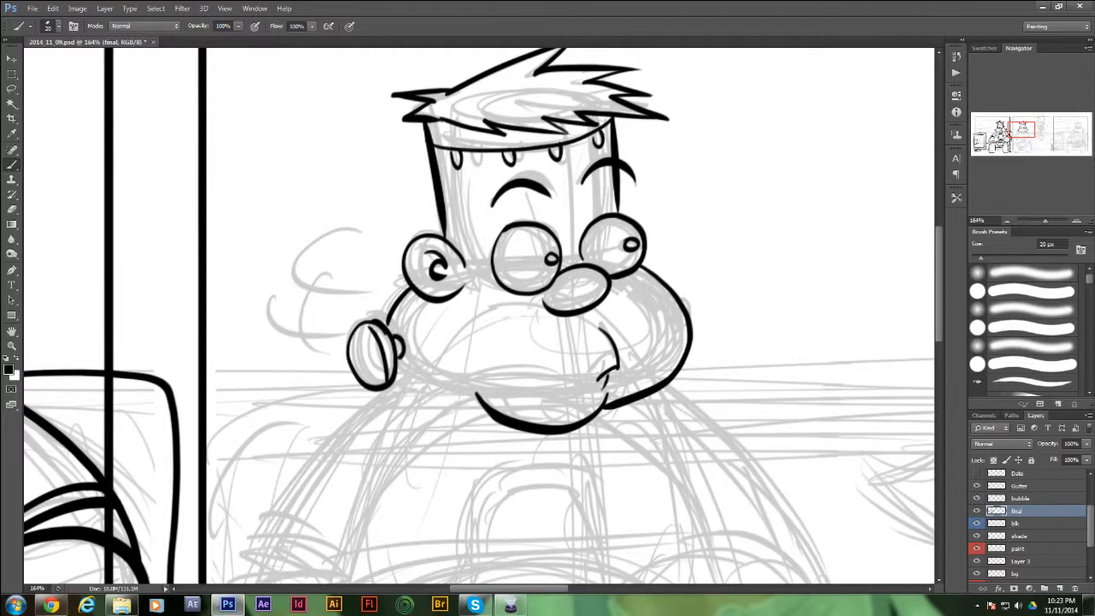
pyautogui.moveTo(396, 373); pyautogui.dragTo(482, 403)
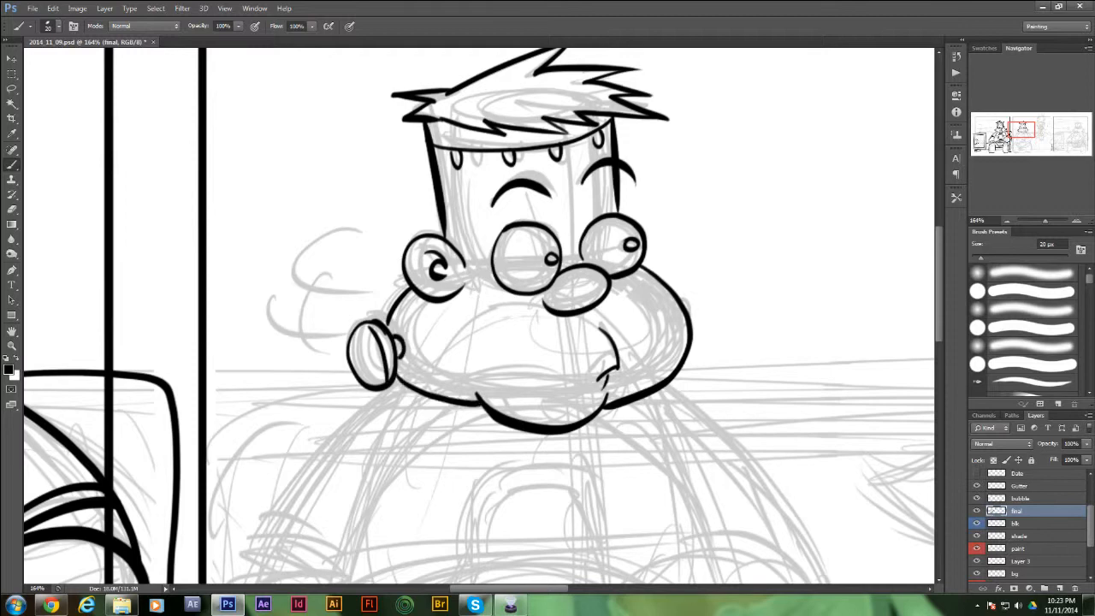
pyautogui.moveTo(688, 309)
pyautogui.mouseDown()
pyautogui.moveTo(696, 328)
pyautogui.moveTo(719, 318)
pyautogui.moveTo(694, 347)
pyautogui.mouseUp()
pyautogui.moveTo(706, 292); pyautogui.dragTo(701, 348)
# - Ink the bent forearm reaching into the bowl, with a stitched seam across its wrist
pyautogui.moveTo(547, 454); pyautogui.dragTo(592, 113)
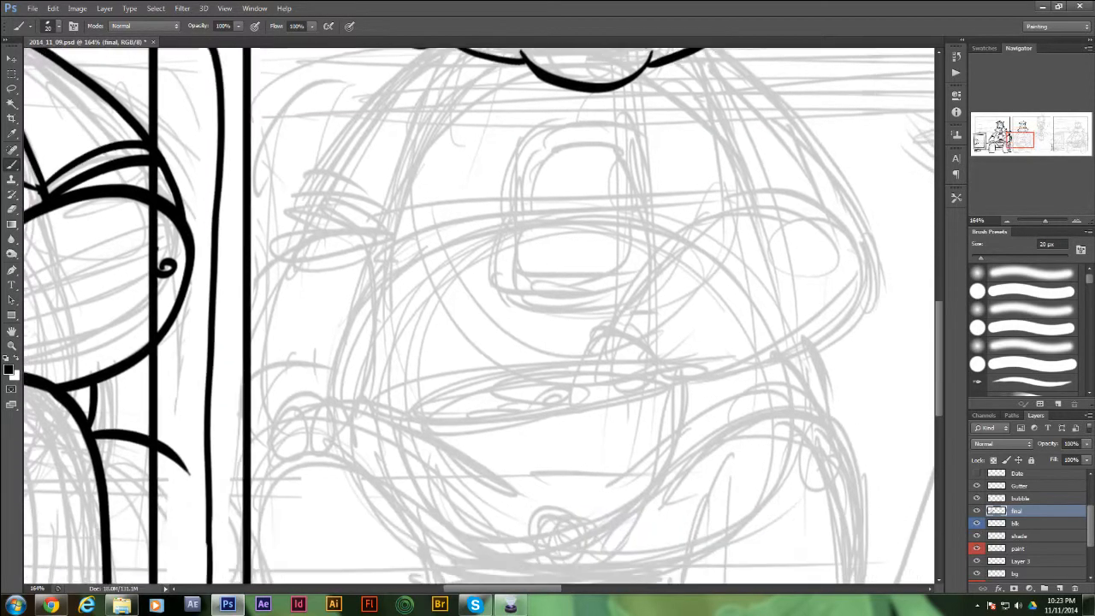
pyautogui.moveTo(580, 376)
pyautogui.mouseDown()
pyautogui.moveTo(683, 220)
pyautogui.moveTo(805, 209)
pyautogui.moveTo(856, 255)
pyautogui.moveTo(760, 368)
pyautogui.moveTo(666, 383)
pyautogui.mouseUp()
pyautogui.moveTo(597, 332); pyautogui.dragTo(673, 375)
pyautogui.moveTo(610, 345); pyautogui.dragTo(634, 329)
pyautogui.moveTo(622, 350)
pyautogui.mouseDown()
pyautogui.moveTo(652, 335)
pyautogui.moveTo(662, 344)
pyautogui.mouseUp()
pyautogui.moveTo(653, 371)
pyautogui.mouseDown()
pyautogui.moveTo(669, 363)
pyautogui.moveTo(508, 437)
pyautogui.mouseUp()
# - Ink the sleeve above the bent forearm: inner seam, outer shoulder line and double hem
pyautogui.moveTo(537, 152); pyautogui.dragTo(617, 293)
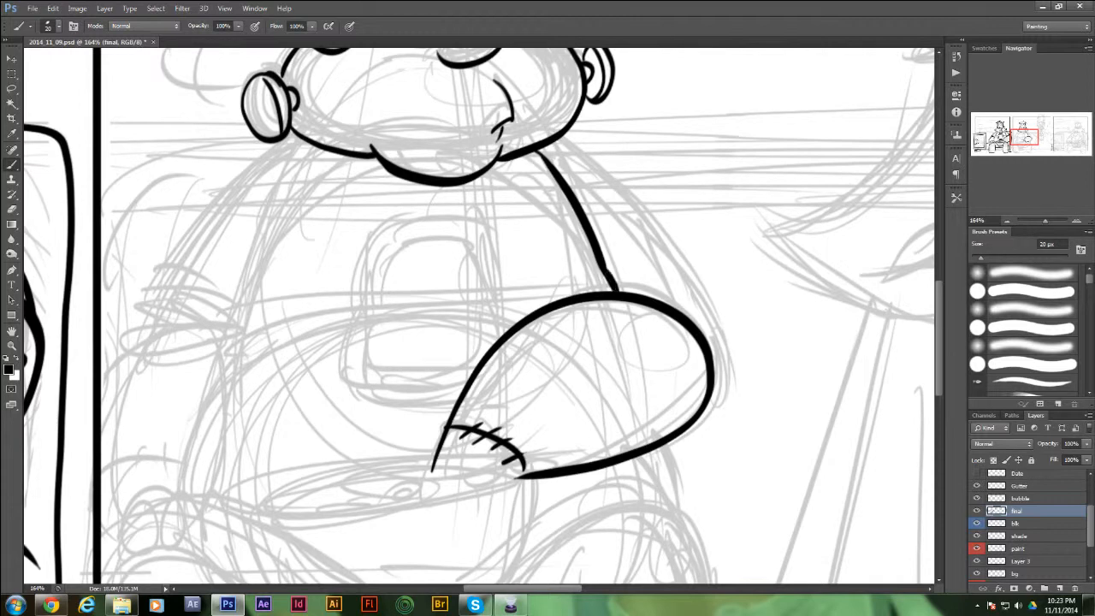
pyautogui.moveTo(563, 137)
pyautogui.mouseDown()
pyautogui.moveTo(708, 264)
pyautogui.moveTo(736, 329)
pyautogui.moveTo(704, 413)
pyautogui.mouseUp()
pyautogui.moveTo(617, 293)
pyautogui.mouseDown()
pyautogui.moveTo(701, 284)
pyautogui.moveTo(716, 296)
pyautogui.mouseUp()
pyautogui.moveTo(618, 288); pyautogui.dragTo(711, 272)
pyautogui.moveTo(514, 300); pyautogui.dragTo(686, 303)
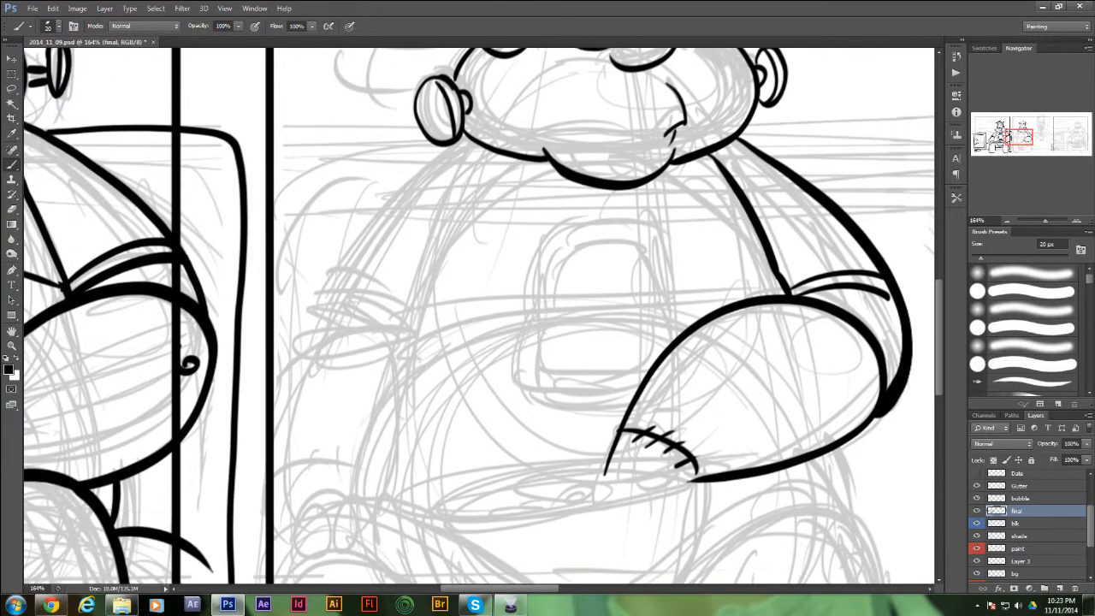
# - Ink the left side of the torso, short shirt wrinkles near both armpits and the collar under the chin
pyautogui.moveTo(486, 148)
pyautogui.mouseDown()
pyautogui.moveTo(412, 301)
pyautogui.moveTo(355, 505)
pyautogui.mouseUp()
pyautogui.moveTo(398, 307)
pyautogui.mouseDown()
pyautogui.moveTo(471, 291)
pyautogui.moveTo(467, 309)
pyautogui.mouseUp()
pyautogui.moveTo(736, 275)
pyautogui.mouseDown()
pyautogui.moveTo(775, 270)
pyautogui.moveTo(756, 284)
pyautogui.mouseUp()
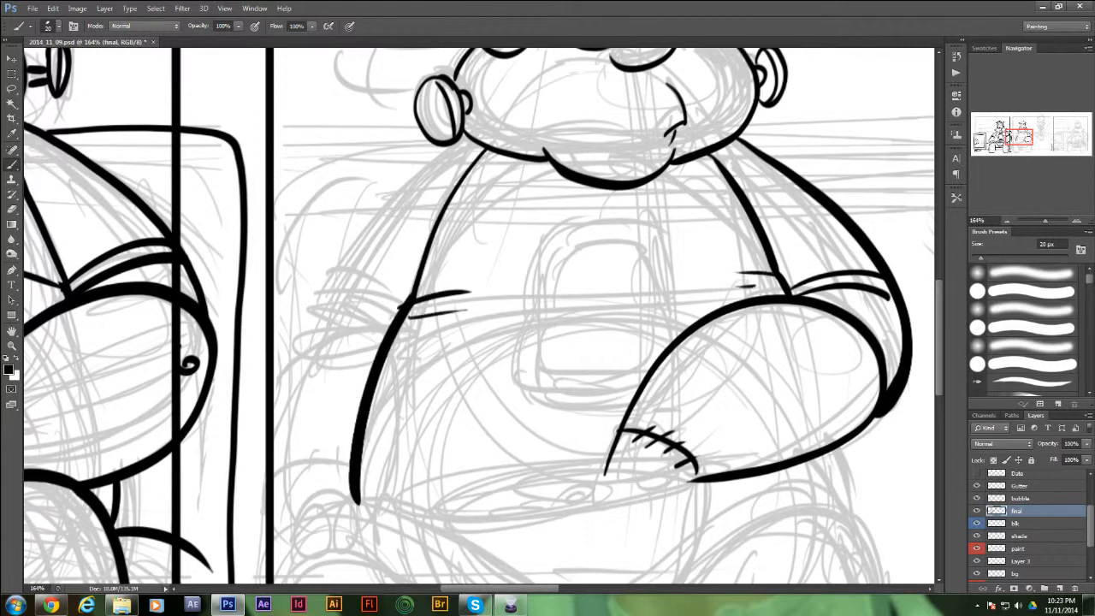
pyautogui.moveTo(534, 161)
pyautogui.mouseDown()
pyautogui.moveTo(635, 192)
pyautogui.moveTo(681, 164)
pyautogui.mouseUp()
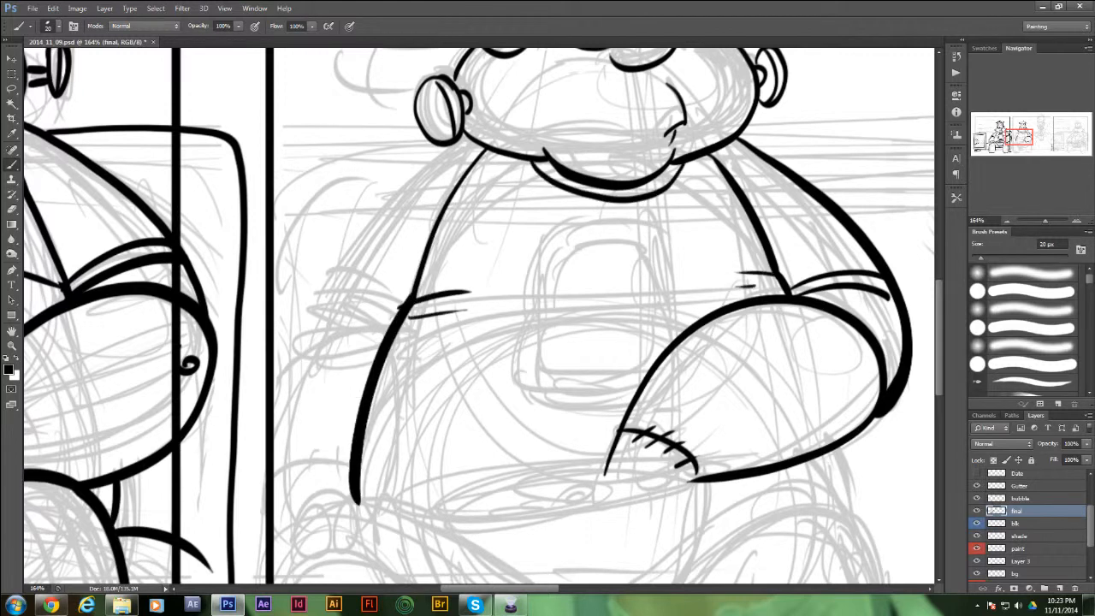
# - Ink the left shoulder line and the double hem of the left sleeve
pyautogui.moveTo(479, 316); pyautogui.dragTo(575, 333)
pyautogui.moveTo(534, 161)
pyautogui.mouseDown()
pyautogui.moveTo(404, 315)
pyautogui.moveTo(493, 323)
pyautogui.mouseUp()
pyautogui.moveTo(425, 287); pyautogui.dragTo(509, 308)
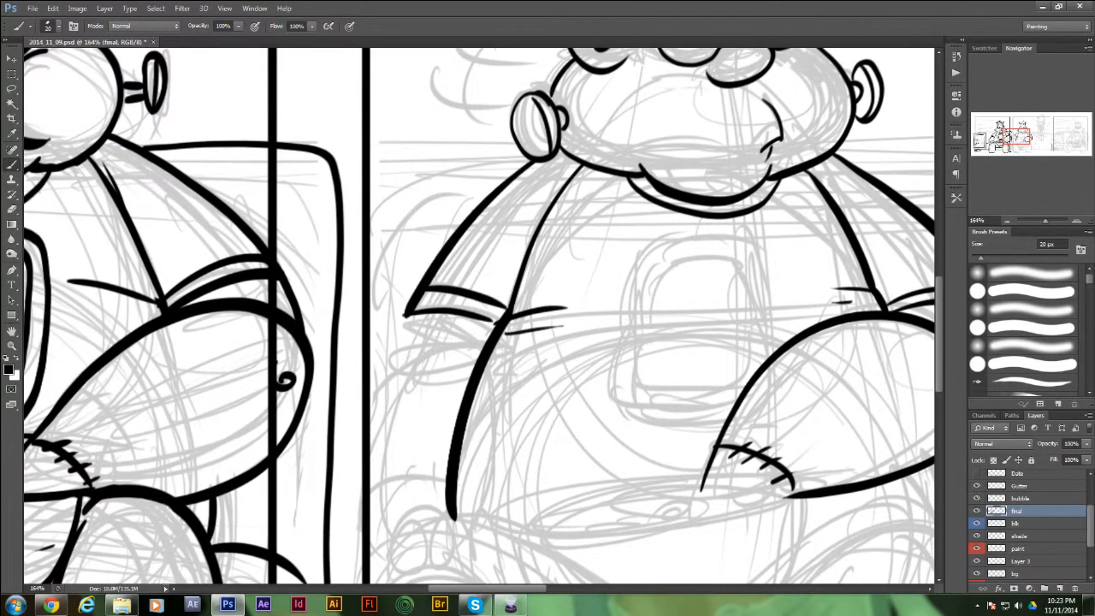
# - Ink the outer line of the resting left arm and a stitched seam across its wrist
pyautogui.moveTo(402, 316)
pyautogui.mouseDown()
pyautogui.moveTo(361, 474)
pyautogui.moveTo(382, 516)
pyautogui.mouseUp()
pyautogui.moveTo(380, 468)
pyautogui.mouseDown()
pyautogui.moveTo(383, 496)
pyautogui.moveTo(394, 496)
pyautogui.mouseUp()
pyautogui.moveTo(406, 468); pyautogui.dragTo(407, 493)
pyautogui.moveTo(418, 467)
pyautogui.mouseDown()
pyautogui.moveTo(420, 490)
pyautogui.moveTo(436, 493)
pyautogui.mouseUp()
pyautogui.moveTo(369, 489); pyautogui.dragTo(436, 475)
# - Ink the resting hand's fingers and thumb, each with a rounded nail
pyautogui.moveTo(513, 385); pyautogui.dragTo(506, 214)
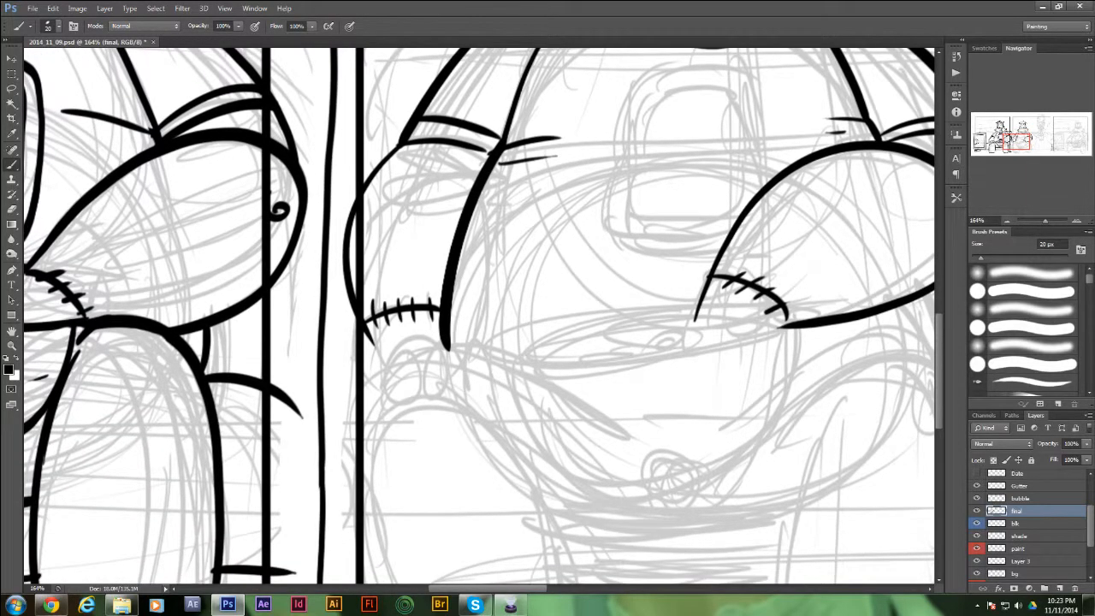
pyautogui.moveTo(368, 335); pyautogui.dragTo(349, 390)
pyautogui.moveTo(428, 344)
pyautogui.mouseDown()
pyautogui.moveTo(421, 359)
pyautogui.moveTo(454, 393)
pyautogui.moveTo(425, 414)
pyautogui.mouseUp()
pyautogui.moveTo(419, 366)
pyautogui.mouseDown()
pyautogui.moveTo(424, 400)
pyautogui.moveTo(382, 362)
pyautogui.moveTo(369, 413)
pyautogui.moveTo(395, 416)
pyautogui.mouseUp()
pyautogui.moveTo(380, 407)
pyautogui.mouseDown()
pyautogui.moveTo(392, 402)
pyautogui.moveTo(339, 421)
pyautogui.moveTo(366, 419)
pyautogui.moveTo(345, 441)
pyautogui.mouseUp()
pyautogui.moveTo(457, 365)
pyautogui.mouseDown()
pyautogui.moveTo(501, 402)
pyautogui.moveTo(461, 401)
pyautogui.moveTo(488, 404)
pyautogui.mouseUp()
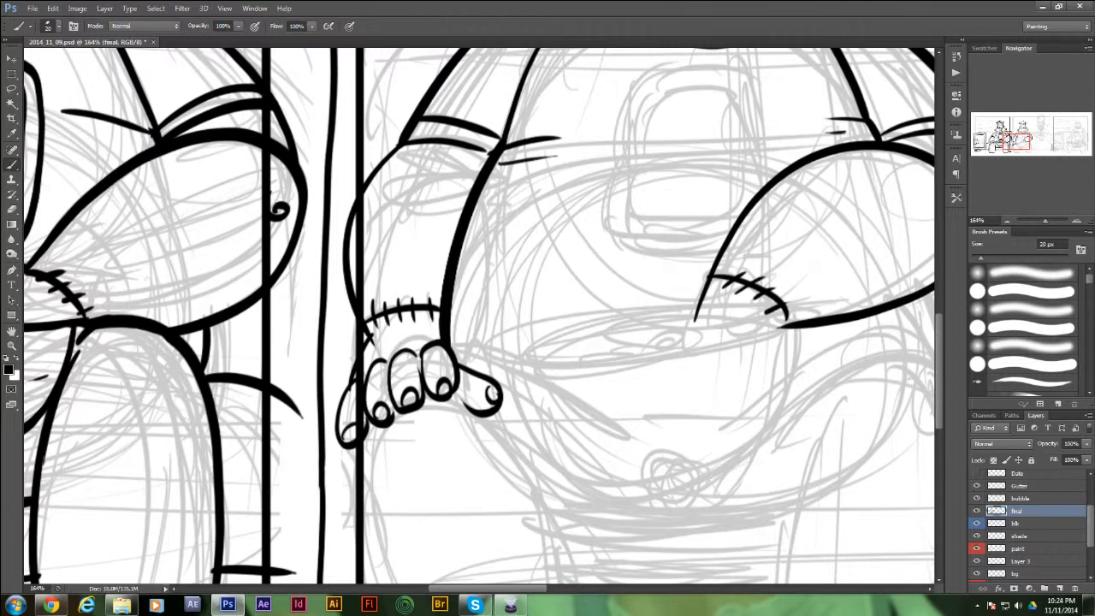
# - Outline the left leg from the resting hand down to a closed trouser cuff below the panel border
pyautogui.scroll(-4, 479, 317)
pyautogui.moveTo(452, 232)
pyautogui.mouseDown()
pyautogui.moveTo(469, 246)
pyautogui.moveTo(551, 436)
pyautogui.moveTo(560, 494)
pyautogui.mouseUp()
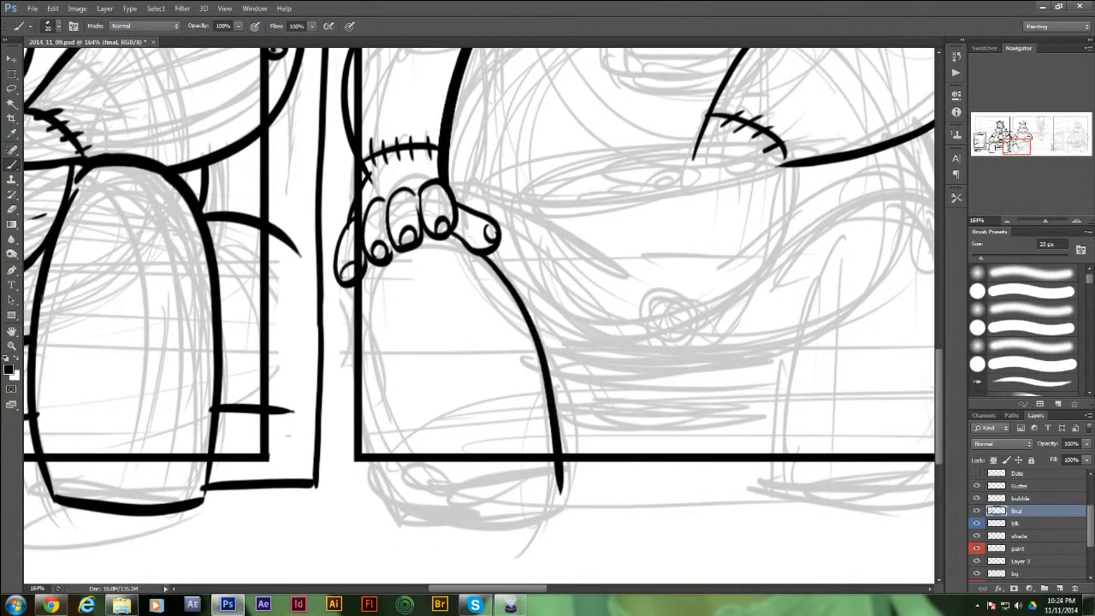
pyautogui.moveTo(345, 288)
pyautogui.mouseDown()
pyautogui.moveTo(394, 513)
pyautogui.moveTo(555, 515)
pyautogui.mouseUp()
pyautogui.moveTo(616, 291); pyautogui.dragTo(373, 338)
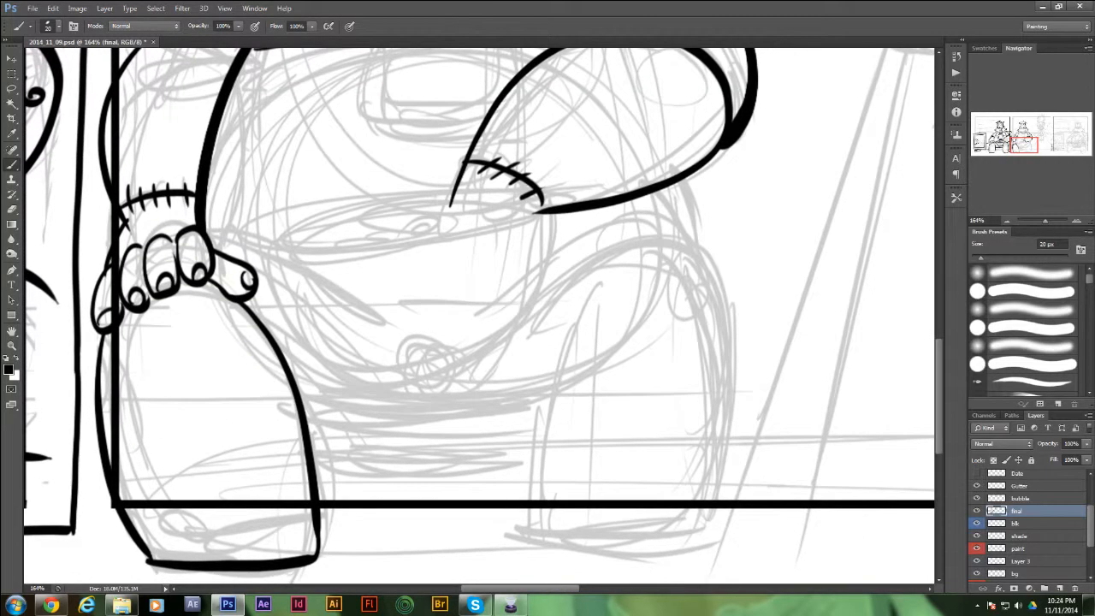
# - Outline the right leg with its rounded knee and a closed trouser cuff below the panel border
pyautogui.moveTo(597, 283); pyautogui.dragTo(537, 526)
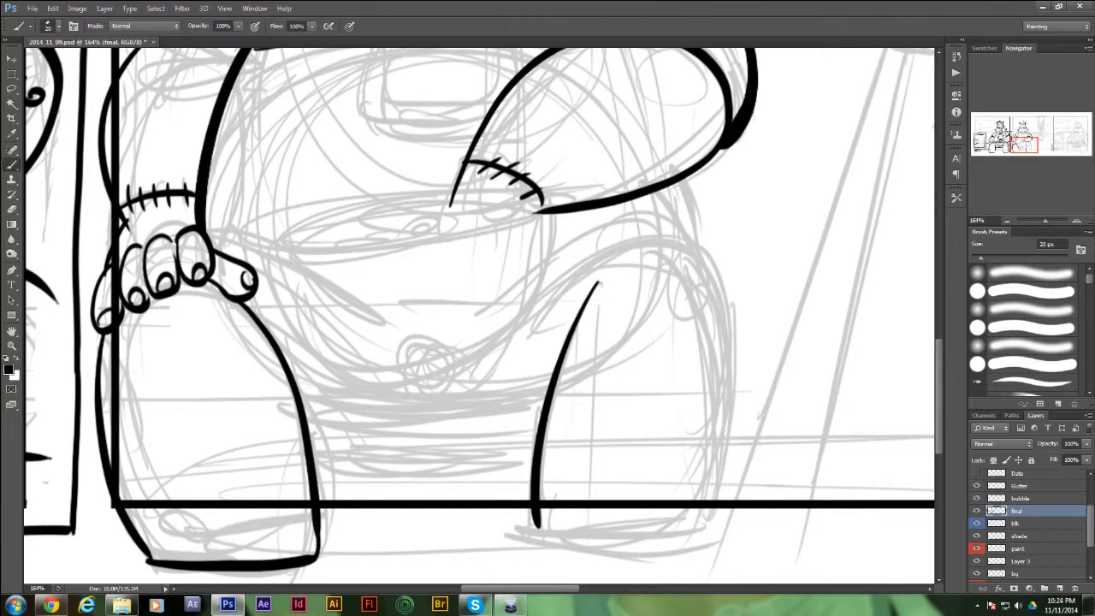
pyautogui.moveTo(514, 326)
pyautogui.mouseDown()
pyautogui.moveTo(611, 248)
pyautogui.moveTo(744, 344)
pyautogui.moveTo(715, 531)
pyautogui.mouseUp()
pyautogui.moveTo(534, 517)
pyautogui.mouseDown()
pyautogui.moveTo(694, 538)
pyautogui.moveTo(715, 524)
pyautogui.mouseUp()
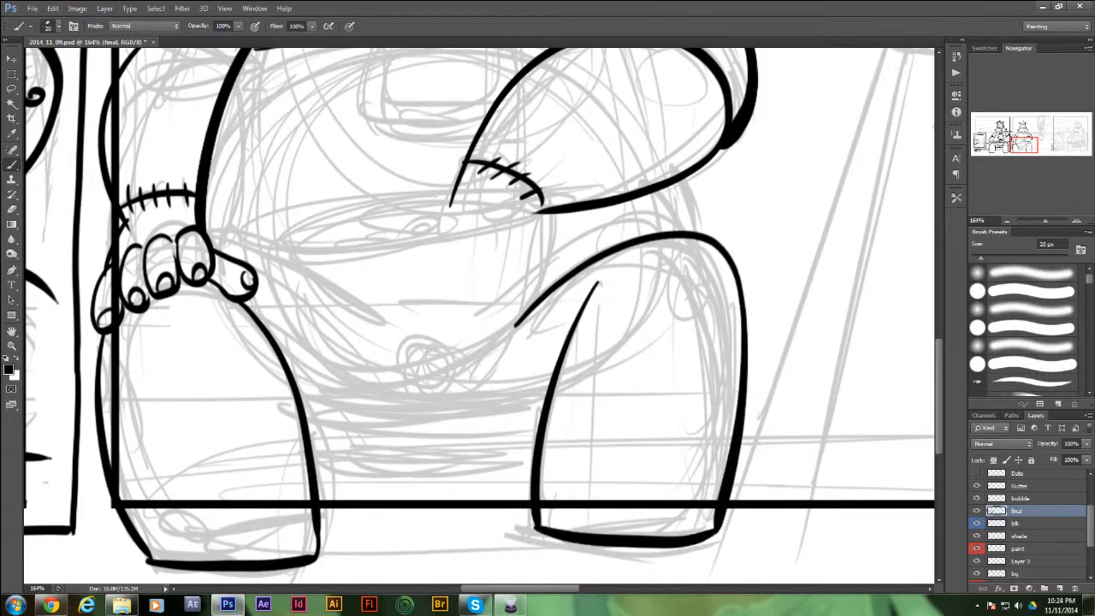
# - Ink the bowl's elliptical rim and the dotted chips inside it, closing the wrist against the rim
pyautogui.moveTo(496, 282); pyautogui.dragTo(567, 378)
pyautogui.moveTo(523, 282)
pyautogui.mouseDown()
pyautogui.moveTo(313, 347)
pyautogui.moveTo(466, 353)
pyautogui.moveTo(609, 310)
pyautogui.mouseUp()
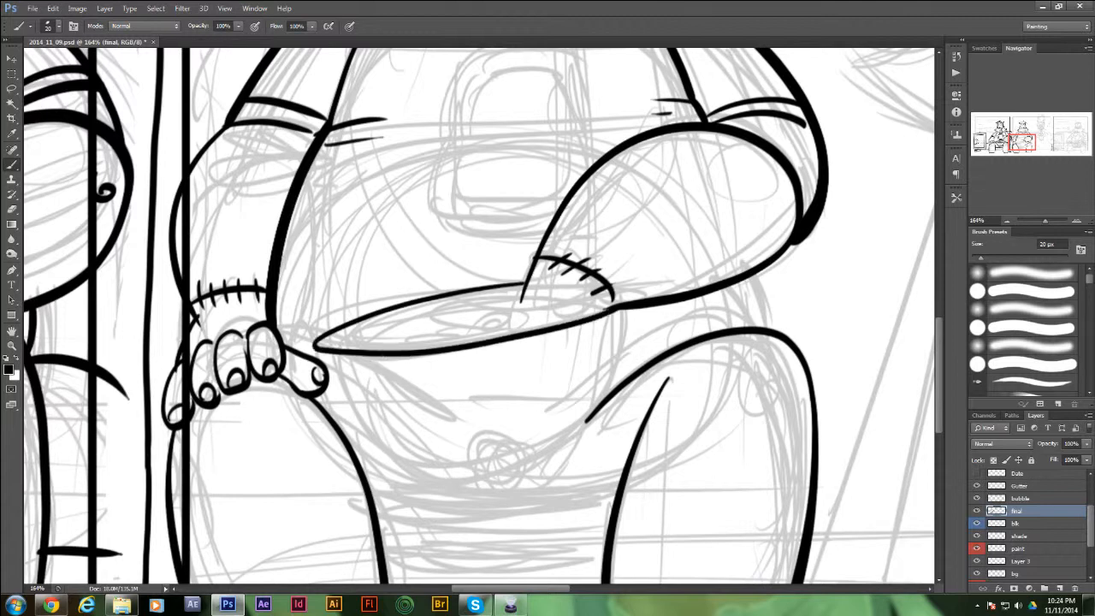
pyautogui.moveTo(523, 287)
pyautogui.mouseDown()
pyautogui.moveTo(517, 332)
pyautogui.moveTo(456, 315)
pyautogui.moveTo(506, 328)
pyautogui.moveTo(484, 324)
pyautogui.moveTo(500, 320)
pyautogui.mouseUp()
pyautogui.moveTo(453, 317)
pyautogui.mouseDown()
pyautogui.moveTo(443, 330)
pyautogui.moveTo(467, 339)
pyautogui.moveTo(363, 348)
pyautogui.moveTo(424, 330)
pyautogui.mouseUp()
pyautogui.moveTo(347, 344); pyautogui.dragTo(342, 347)
# - Ink the rounded body of the bowl and add short accent ticks along both of its sides
pyautogui.moveTo(623, 309); pyautogui.dragTo(585, 422)
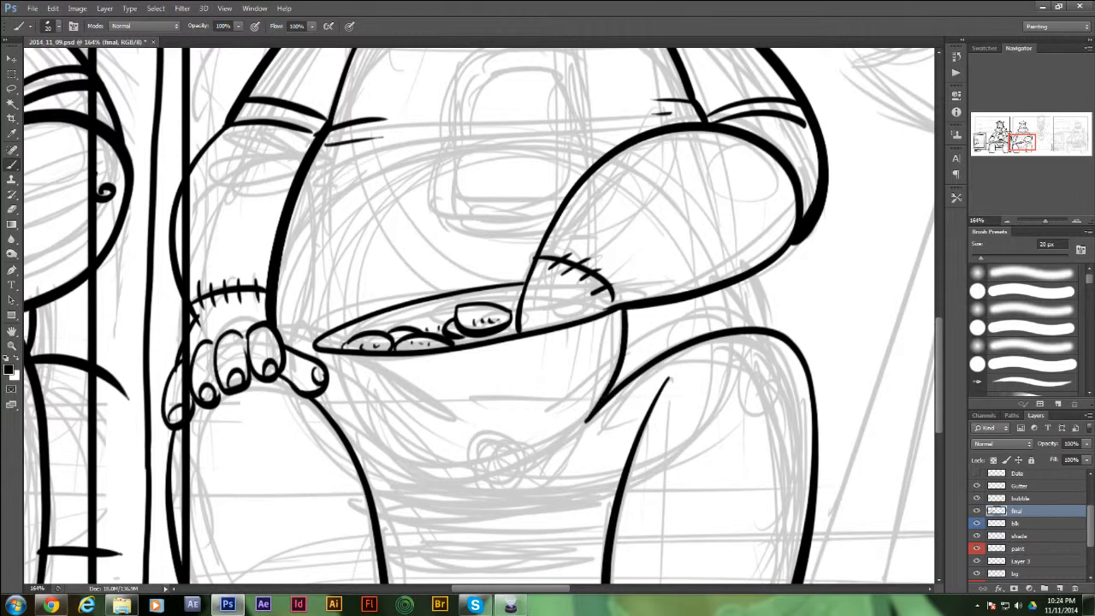
pyautogui.moveTo(312, 344)
pyautogui.mouseDown()
pyautogui.moveTo(357, 453)
pyautogui.moveTo(500, 480)
pyautogui.moveTo(580, 426)
pyautogui.moveTo(592, 402)
pyautogui.mouseUp()
pyautogui.moveTo(327, 404); pyautogui.dragTo(354, 419)
pyautogui.moveTo(342, 433); pyautogui.dragTo(356, 431)
pyautogui.moveTo(353, 446); pyautogui.dragTo(376, 449)
pyautogui.moveTo(616, 364); pyautogui.dragTo(596, 383)
pyautogui.moveTo(604, 392); pyautogui.dragTo(580, 410)
pyautogui.moveTo(587, 412); pyautogui.dragTo(569, 424)
pyautogui.moveTo(604, 310)
pyautogui.mouseDown()
pyautogui.moveTo(582, 342)
pyautogui.moveTo(604, 395)
pyautogui.mouseUp()
# - Add wrinkle lines beside the right armpit and ink the double rounded-rectangle emblem on the shirt front
pyautogui.moveTo(585, 215); pyautogui.dragTo(710, 208)
pyautogui.moveTo(641, 222); pyautogui.dragTo(688, 220)
pyautogui.moveTo(477, 152)
pyautogui.mouseDown()
pyautogui.moveTo(466, 237)
pyautogui.moveTo(512, 331)
pyautogui.moveTo(567, 327)
pyautogui.mouseUp()
pyautogui.moveTo(476, 157)
pyautogui.mouseDown()
pyautogui.moveTo(505, 133)
pyautogui.moveTo(588, 136)
pyautogui.moveTo(608, 204)
pyautogui.moveTo(607, 267)
pyautogui.mouseUp()
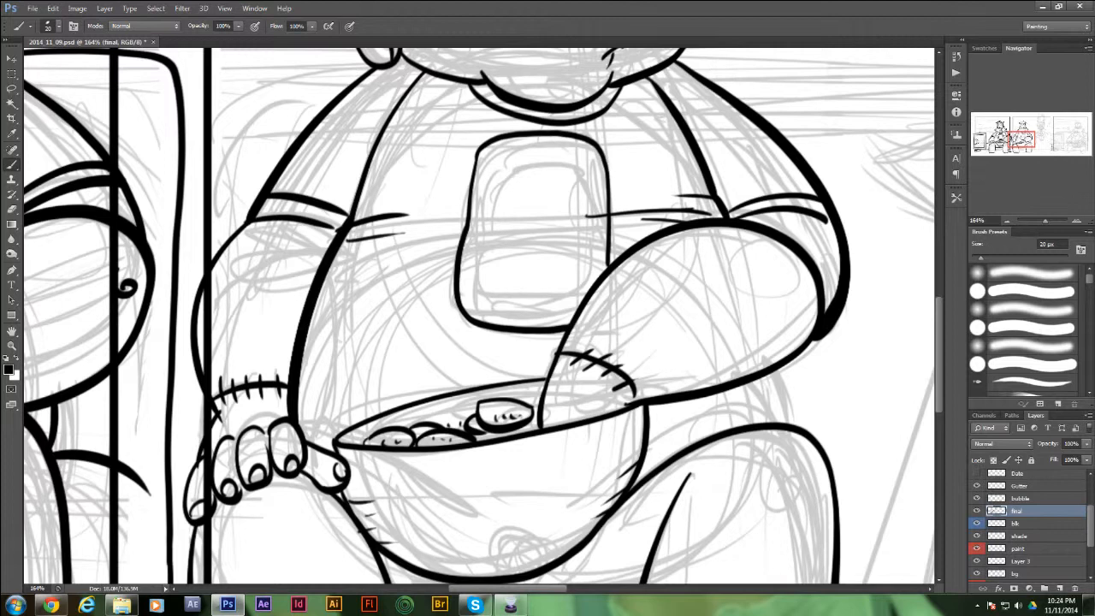
pyautogui.moveTo(496, 154)
pyautogui.mouseDown()
pyautogui.moveTo(477, 235)
pyautogui.moveTo(486, 310)
pyautogui.moveTo(577, 305)
pyautogui.mouseUp()
pyautogui.moveTo(495, 157)
pyautogui.mouseDown()
pyautogui.moveTo(559, 141)
pyautogui.moveTo(590, 165)
pyautogui.moveTo(588, 293)
pyautogui.mouseUp()
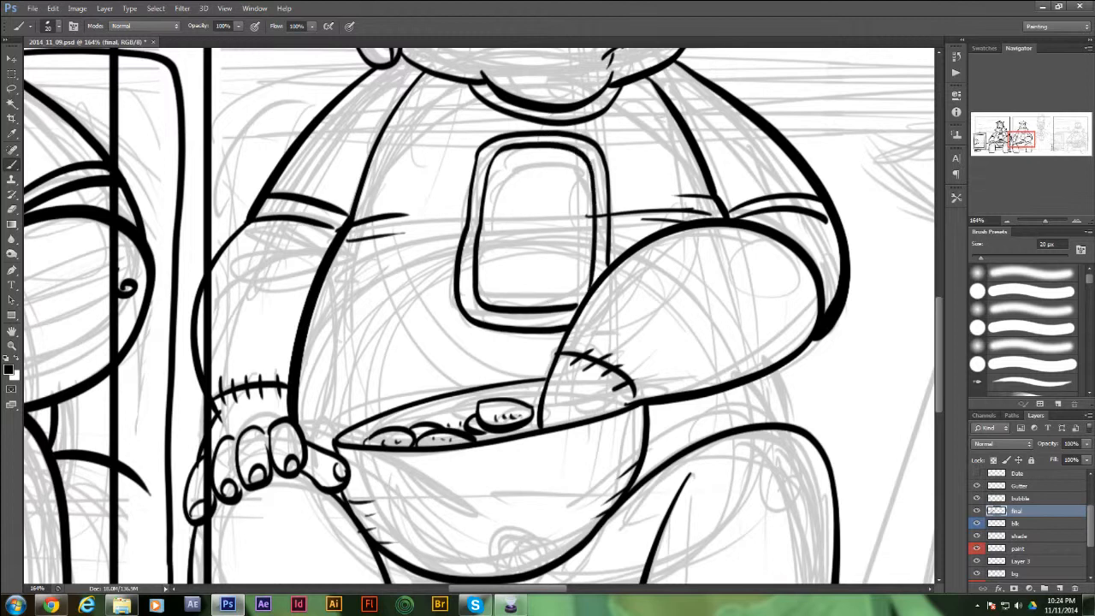
# - Ink the short contour between the bent elbow and the knee, and fill the gaps between the chips with black
pyautogui.moveTo(767, 372); pyautogui.dragTo(785, 423)
pyautogui.hotkey('ctrl', 'z')
pyautogui.hotkey('ctrl', 'z')
pyautogui.moveTo(530, 385)
pyautogui.mouseDown()
pyautogui.moveTo(601, 258)
pyautogui.moveTo(610, 274)
pyautogui.moveTo(606, 298)
pyautogui.moveTo(571, 310)
pyautogui.moveTo(587, 305)
pyautogui.moveTo(509, 299)
pyautogui.moveTo(541, 287)
pyautogui.mouseUp()
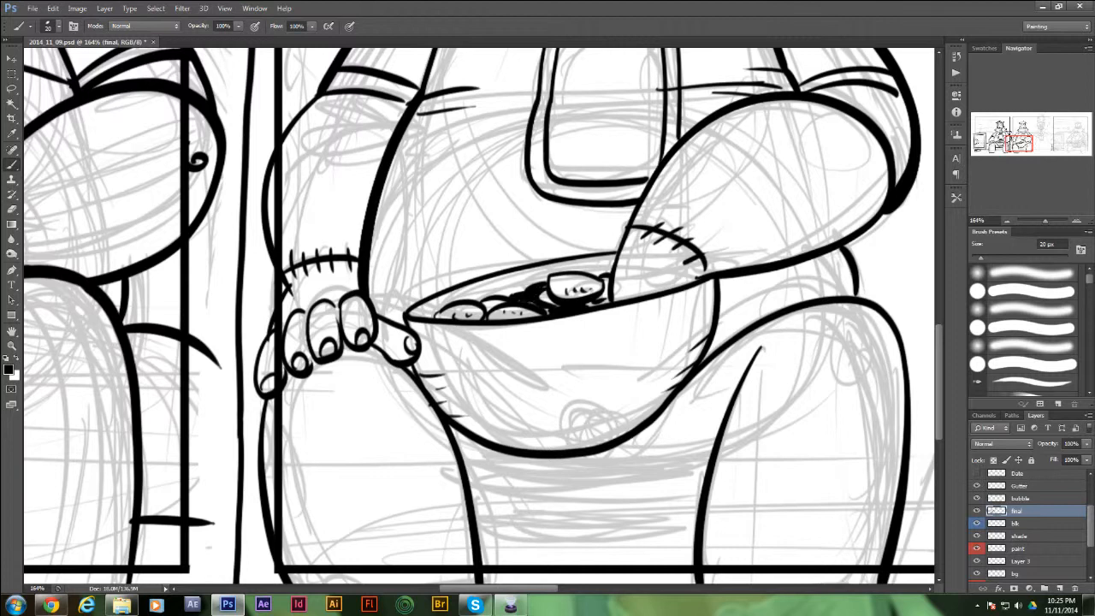
pyautogui.moveTo(423, 315); pyautogui.dragTo(433, 311)
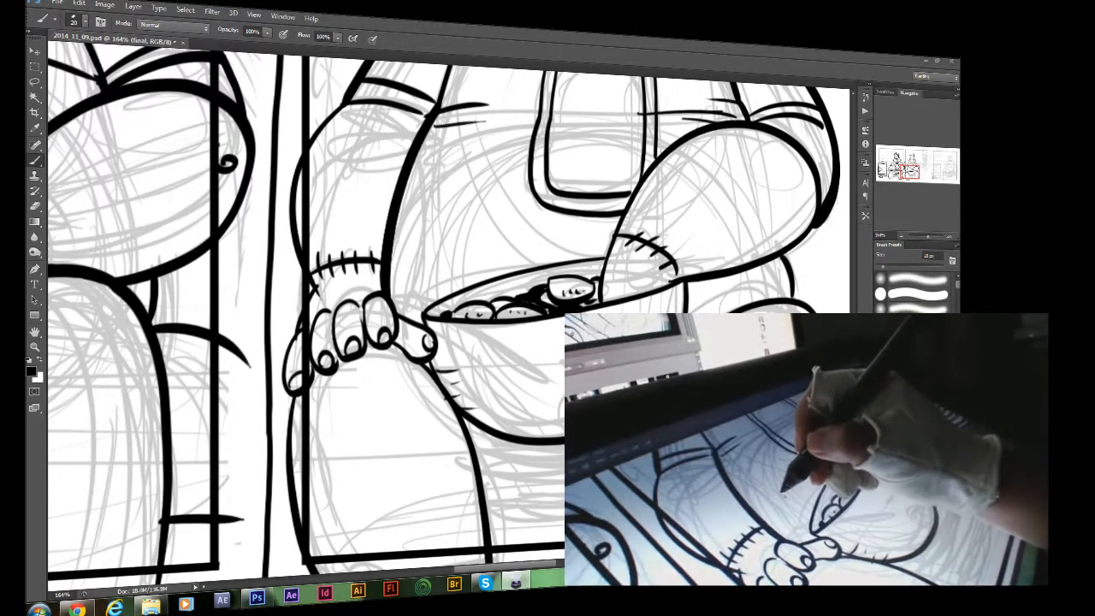
pyautogui.moveTo(438, 243)
pyautogui.mouseDown()
pyautogui.moveTo(480, 198)
pyautogui.moveTo(504, 203)
pyautogui.moveTo(425, 256)
pyautogui.moveTo(422, 207)
pyautogui.moveTo(467, 195)
pyautogui.moveTo(484, 223)
pyautogui.mouseUp()
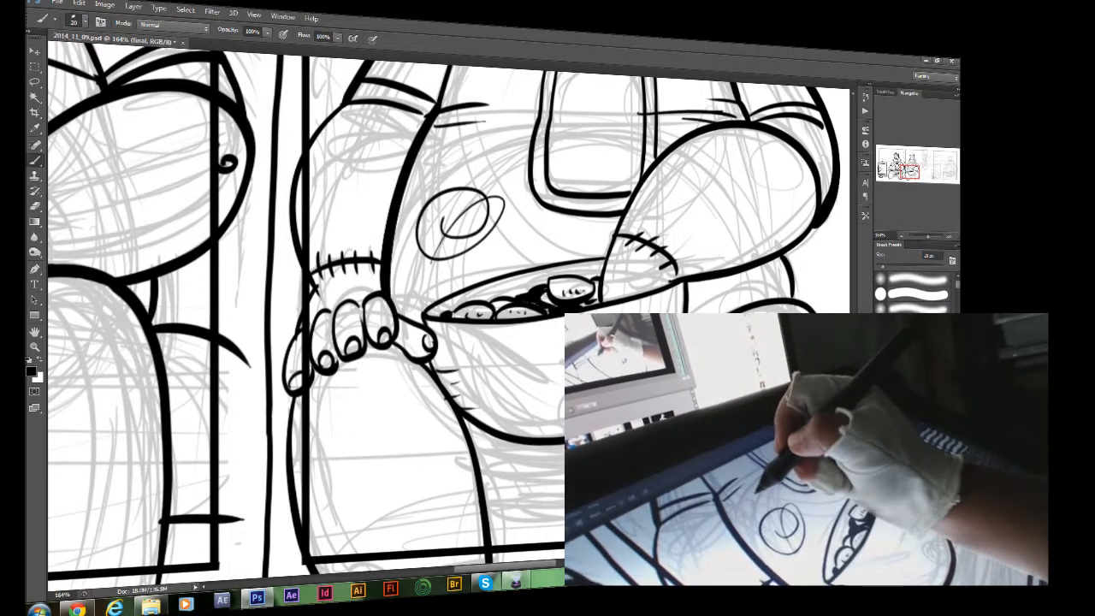
pyautogui.moveTo(457, 169)
pyautogui.mouseDown()
pyautogui.moveTo(482, 139)
pyautogui.moveTo(532, 118)
pyautogui.moveTo(481, 168)
pyautogui.moveTo(464, 232)
pyautogui.moveTo(477, 274)
pyautogui.moveTo(462, 233)
pyautogui.moveTo(477, 189)
pyautogui.moveTo(542, 135)
pyautogui.moveTo(540, 209)
pyautogui.mouseUp()
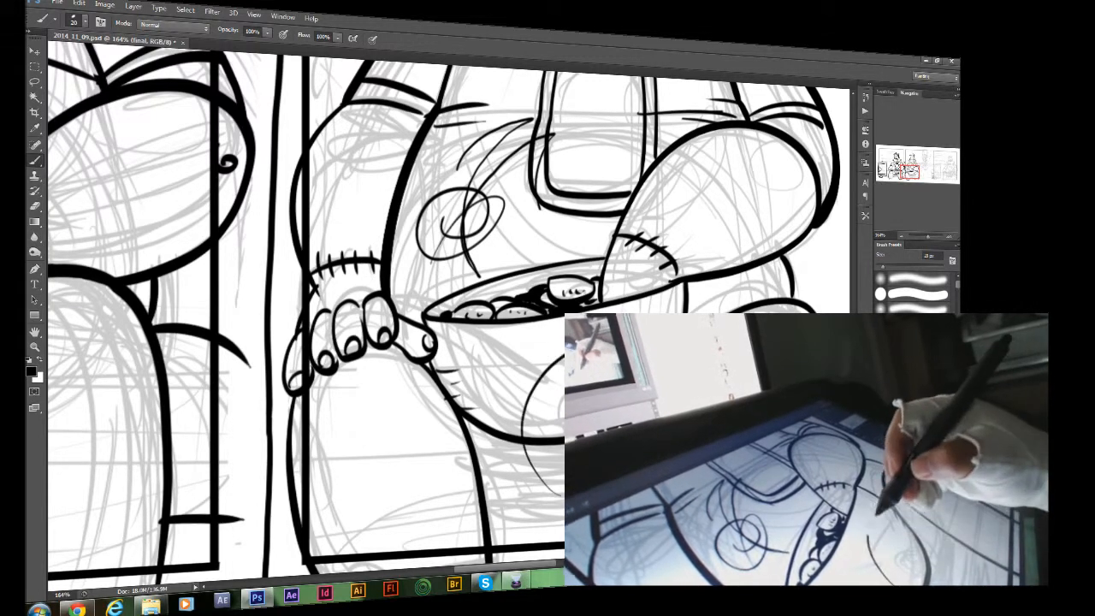
pyautogui.moveTo(517, 370)
pyautogui.mouseDown()
pyautogui.moveTo(517, 455)
pyautogui.moveTo(518, 364)
pyautogui.moveTo(562, 322)
pyautogui.mouseUp()
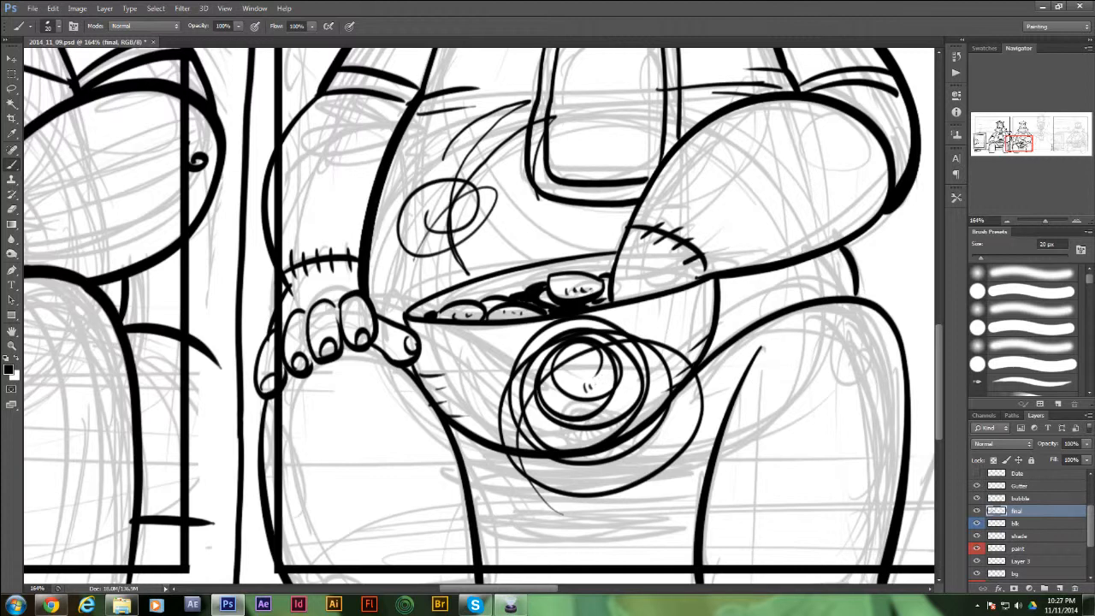
pyautogui.hotkey('ctrl', 'z')
pyautogui.hotkey('ctrl', 'z')
pyautogui.hotkey('ctrl', 'z')
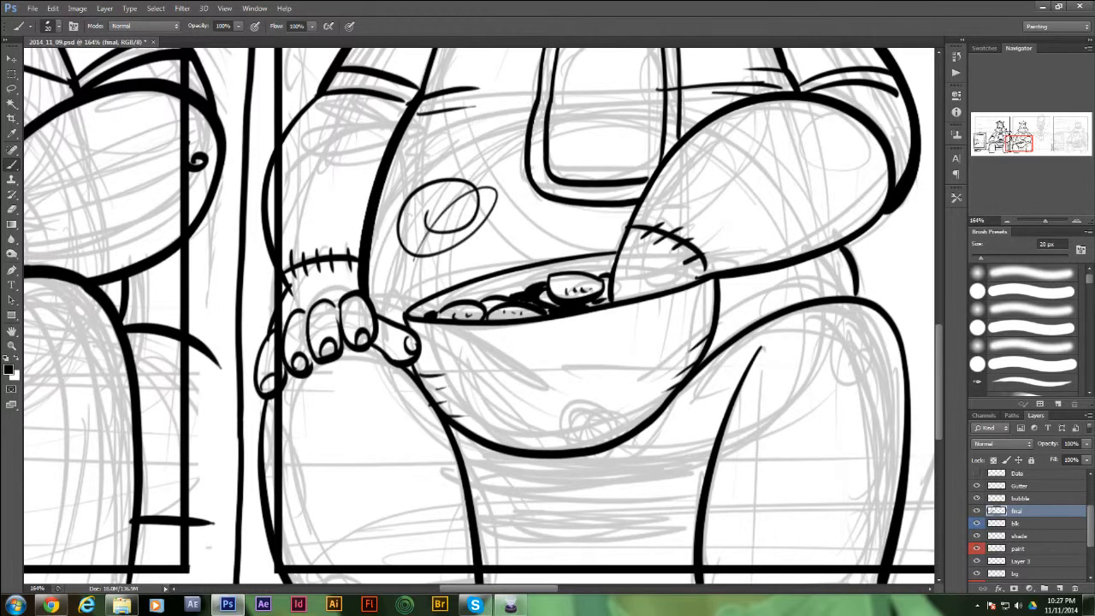
pyautogui.hotkey('ctrl', 'z')
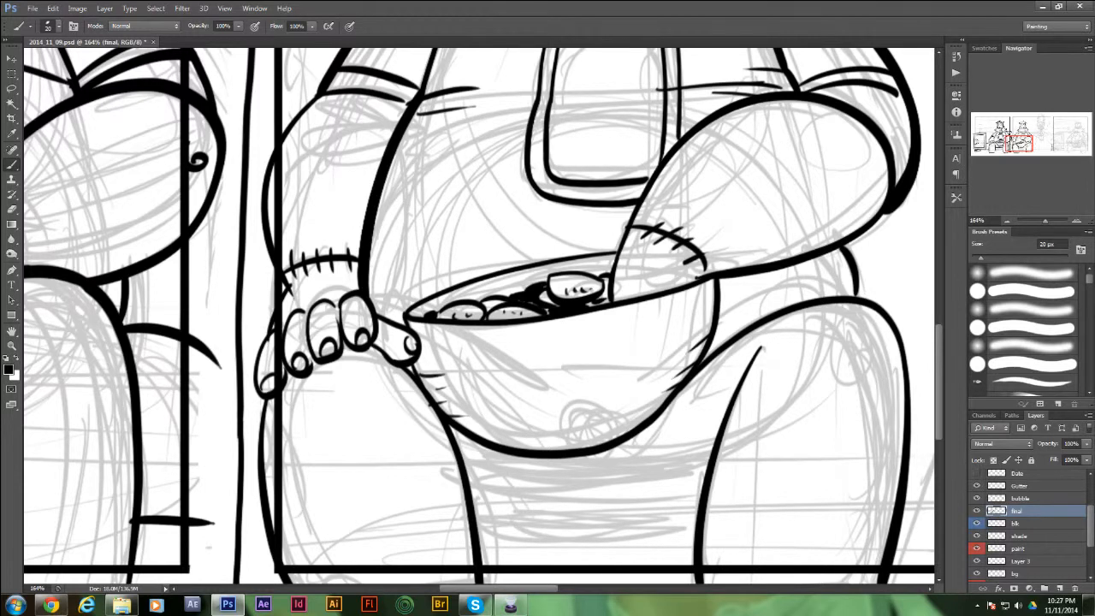
# - Ink the lap edge between the second-panel figure's legs, with a centre seam, small creases under the bowl and an accent at the knee
pyautogui.moveTo(475, 519); pyautogui.dragTo(700, 500)
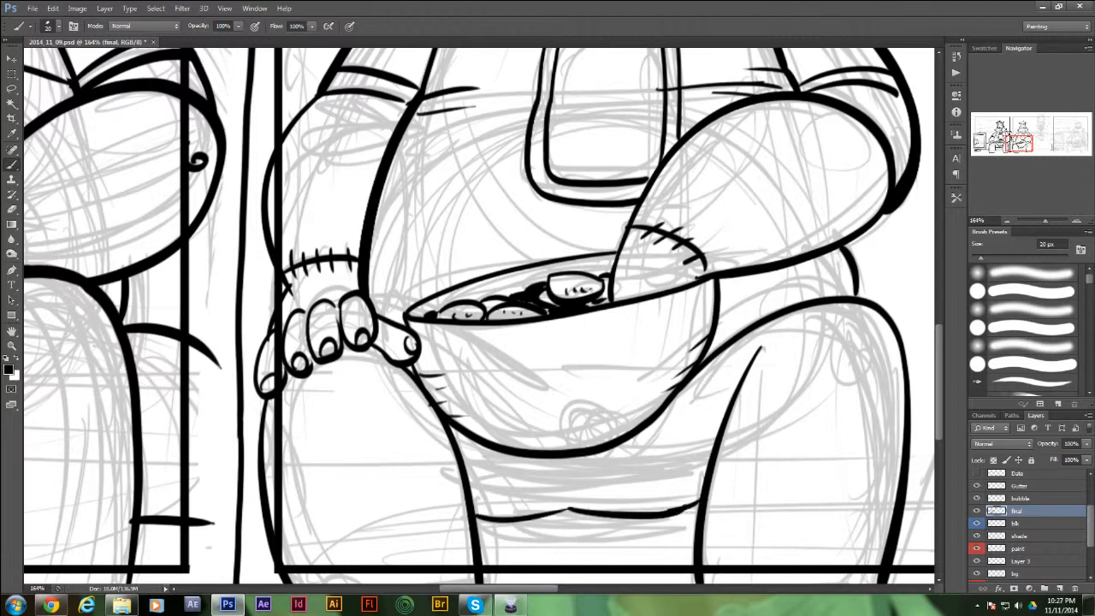
pyautogui.moveTo(562, 458); pyautogui.dragTo(565, 512)
pyautogui.moveTo(535, 457); pyautogui.dragTo(580, 464)
pyautogui.moveTo(748, 353); pyautogui.dragTo(734, 394)
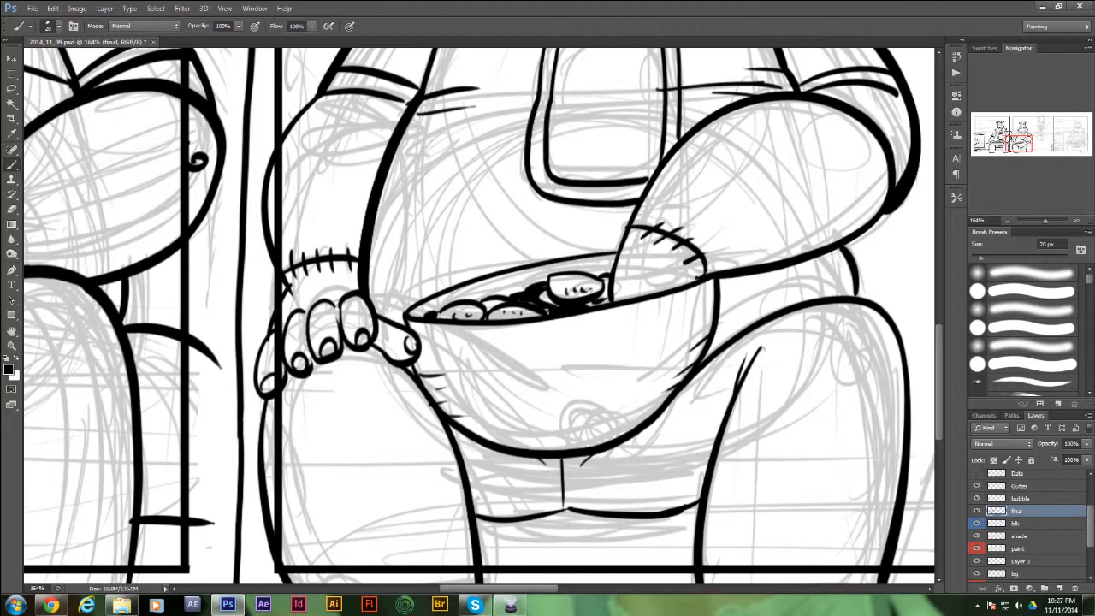
# - Add small wrinkle lines to the hand resting on the knee and a thin second line beneath the lap edge
pyautogui.moveTo(333, 304); pyautogui.dragTo(341, 313)
pyautogui.moveTo(285, 297); pyautogui.dragTo(355, 275)
pyautogui.moveTo(408, 333)
pyautogui.mouseDown()
pyautogui.moveTo(408, 349)
pyautogui.moveTo(395, 338)
pyautogui.mouseUp()
pyautogui.moveTo(530, 411); pyautogui.dragTo(431, 199)
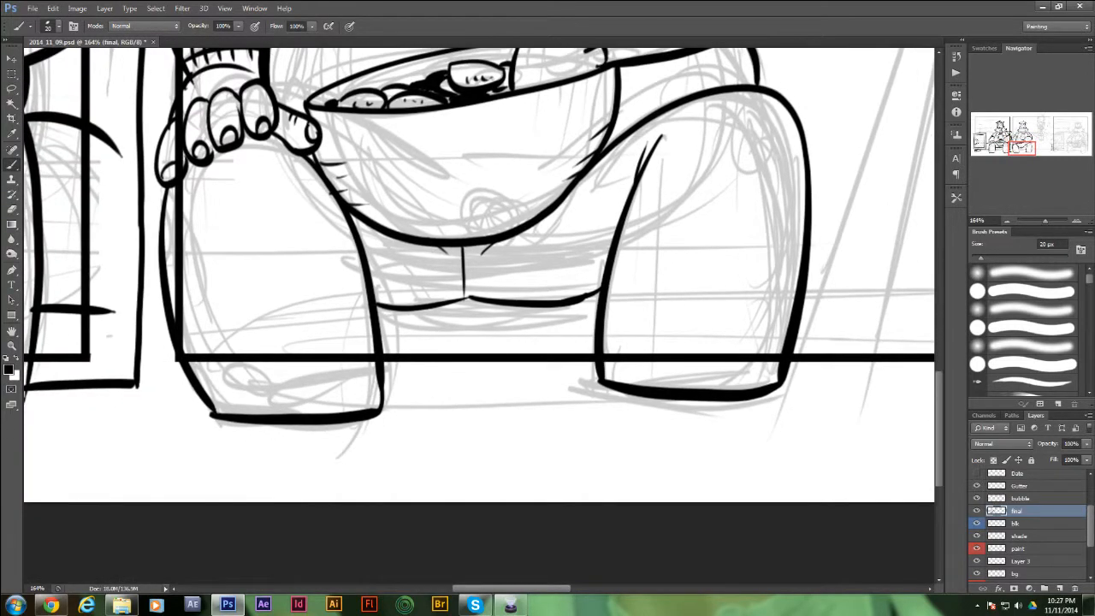
pyautogui.moveTo(479, 300)
pyautogui.mouseDown()
pyautogui.moveTo(460, 336)
pyautogui.moveTo(460, 395)
pyautogui.mouseUp()
pyautogui.moveTo(370, 417); pyautogui.dragTo(575, 397)
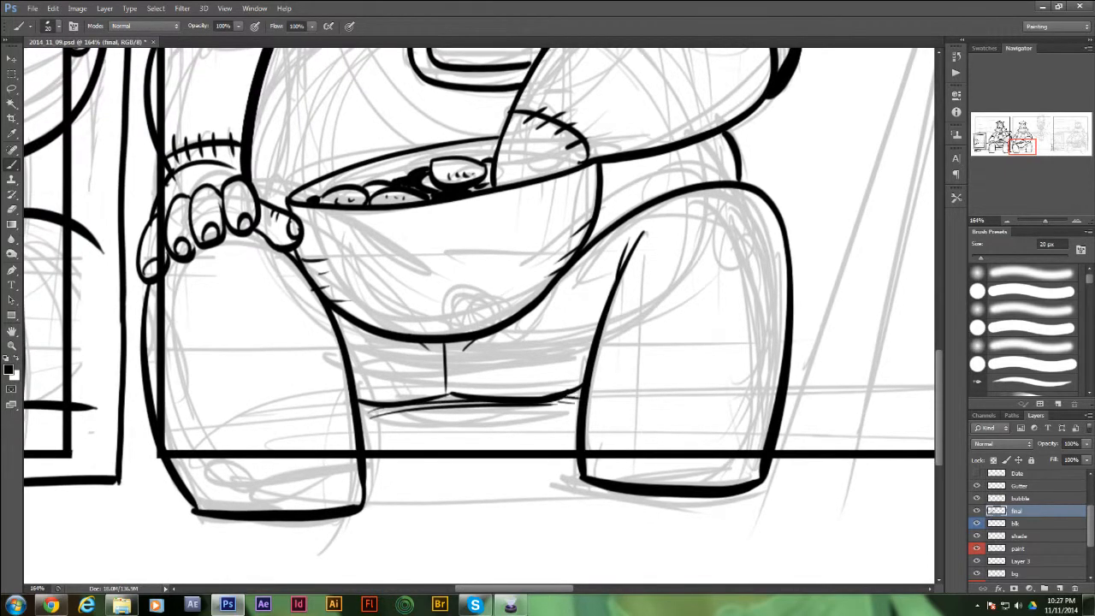
pyautogui.moveTo(479, 299); pyautogui.dragTo(398, 374)
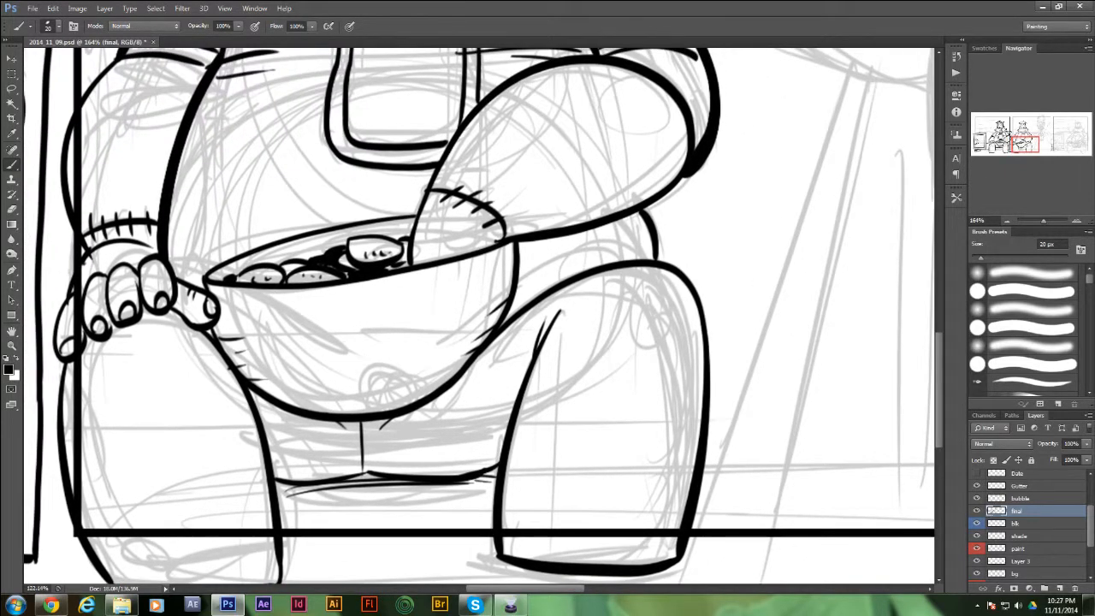
# - Ink the motion lines beside the second-panel figure's head and elbow, and the couch contour behind the shoulder
pyautogui.hotkey('ctrl', '0')
pyautogui.scroll(3, 479, 315)
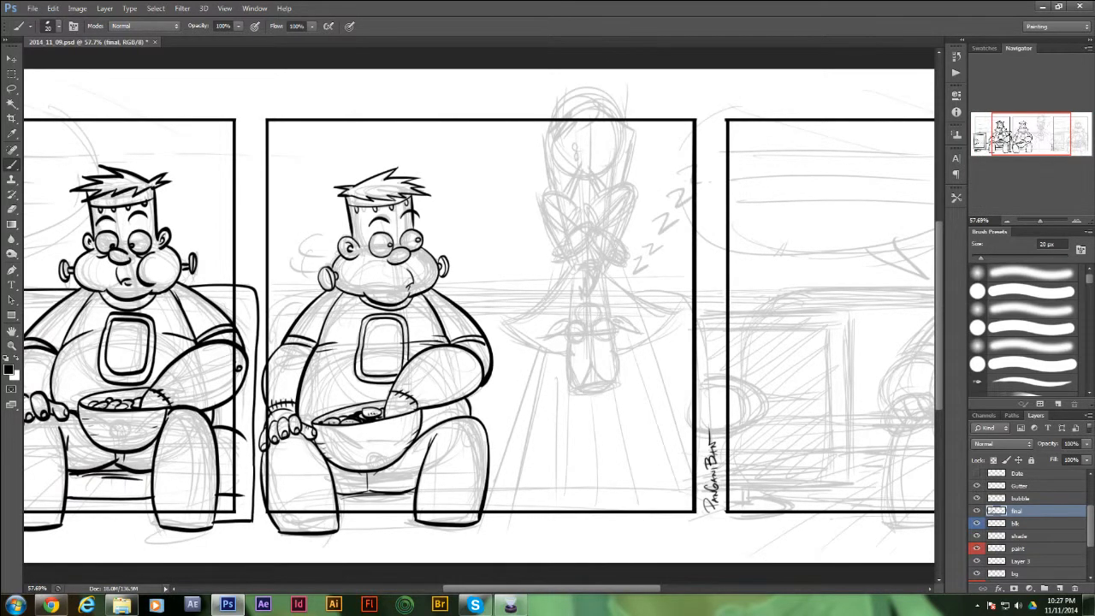
pyautogui.moveTo(321, 234); pyautogui.dragTo(285, 276)
pyautogui.moveTo(321, 269)
pyautogui.mouseDown()
pyautogui.moveTo(291, 273)
pyautogui.moveTo(299, 277)
pyautogui.moveTo(270, 297)
pyautogui.moveTo(261, 441)
pyautogui.mouseUp()
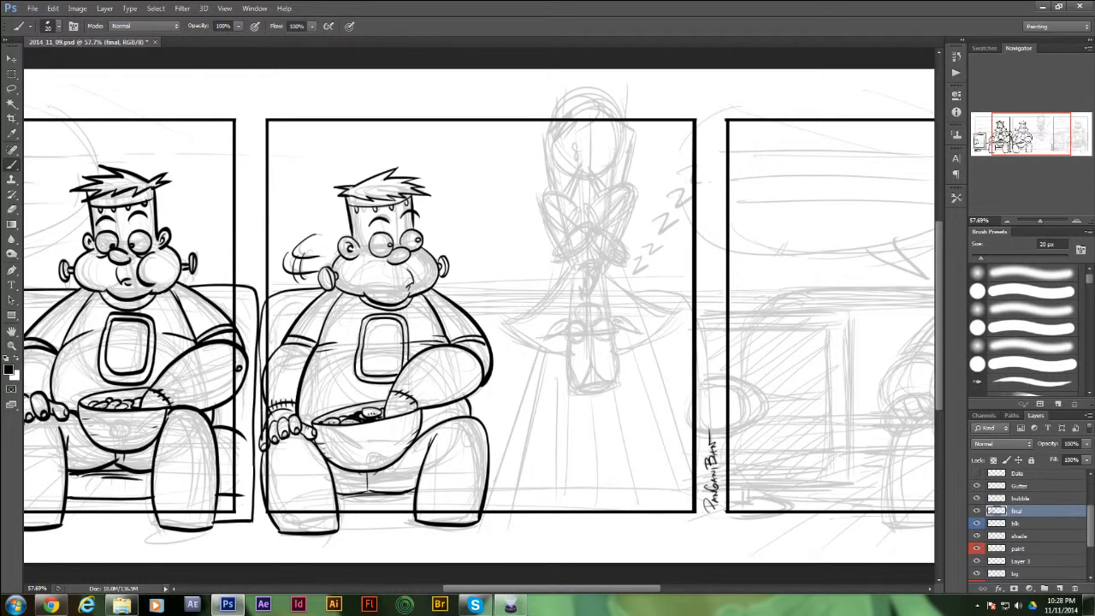
pyautogui.moveTo(253, 216); pyautogui.dragTo(239, 479)
pyautogui.hotkey('ctrl', 'z')
pyautogui.moveTo(479, 317); pyautogui.dragTo(432, 323)
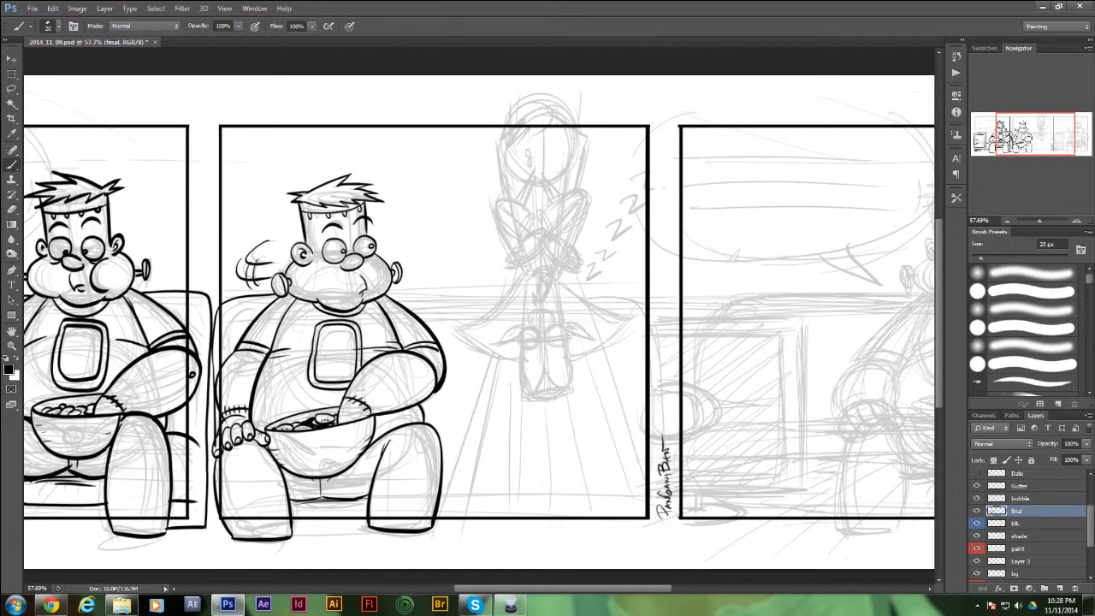
pyautogui.moveTo(449, 366); pyautogui.dragTo(459, 402)
# - Rotate the canvas upside down and ink the hanging vampire's round closed eyes, with eyelid lines, and the round nose
pyautogui.press('r')
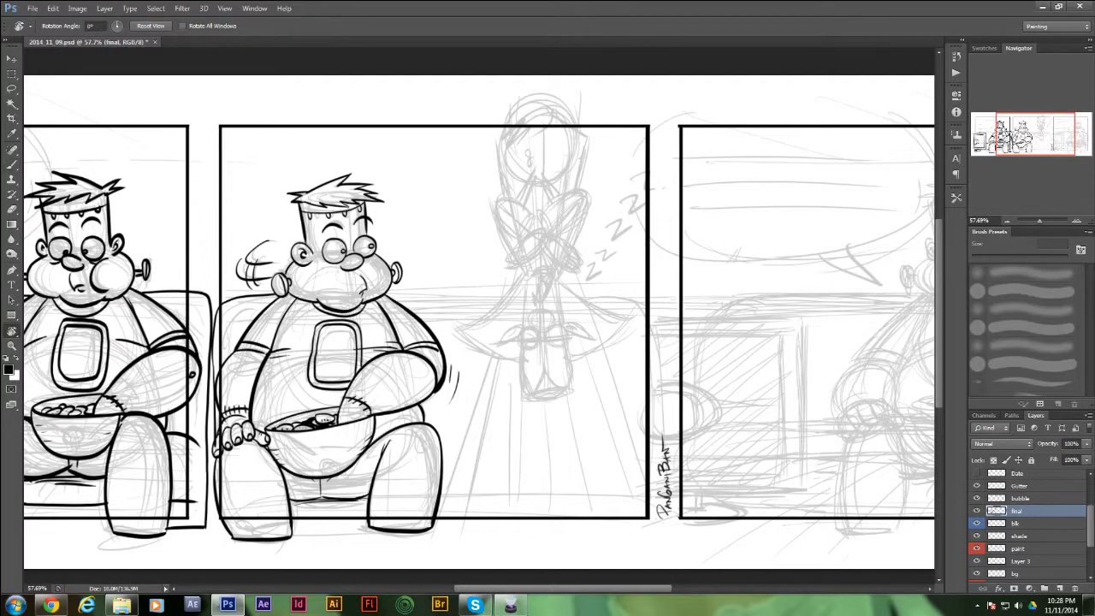
pyautogui.moveTo(530, 160); pyautogui.dragTo(455, 485)
pyautogui.press('z')
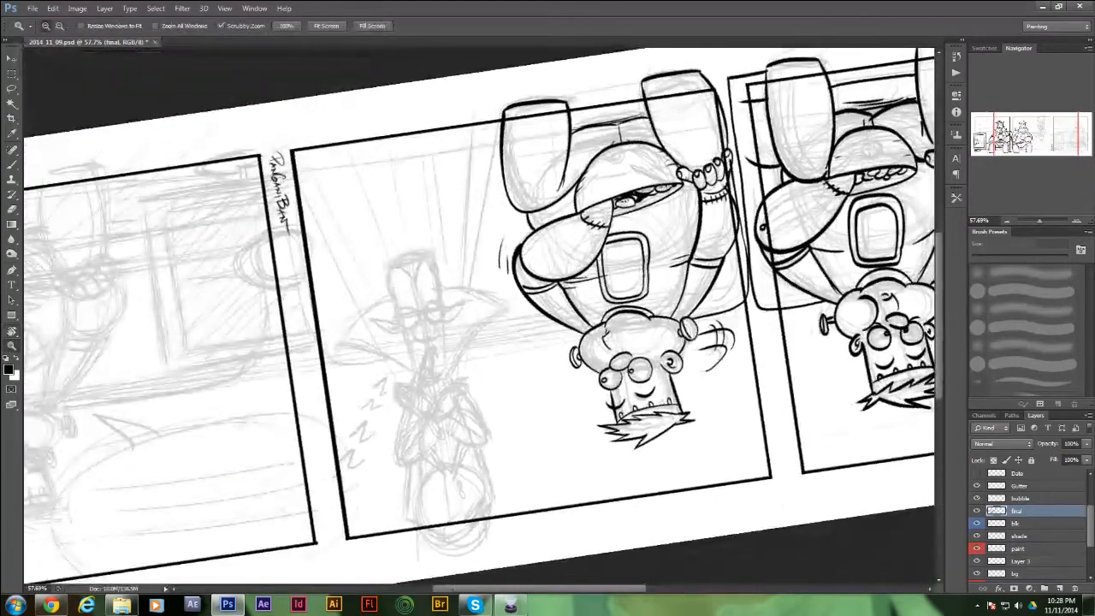
pyautogui.moveTo(462, 361); pyautogui.dragTo(556, 454)
pyautogui.press('b')
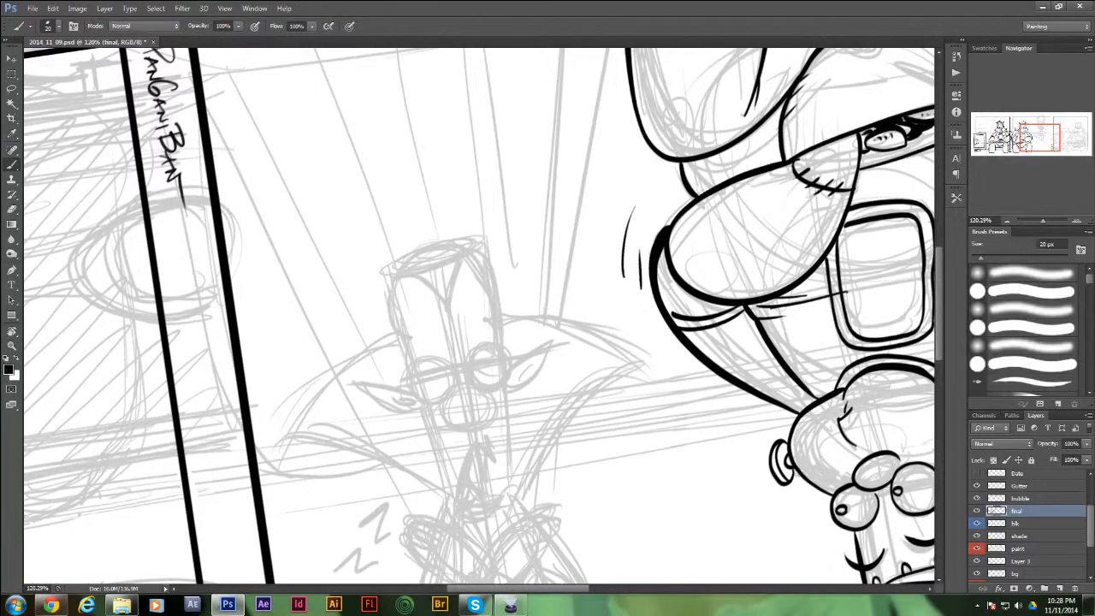
pyautogui.moveTo(414, 363)
pyautogui.mouseDown()
pyautogui.moveTo(407, 375)
pyautogui.moveTo(432, 403)
pyautogui.moveTo(458, 382)
pyautogui.moveTo(436, 354)
pyautogui.moveTo(411, 368)
pyautogui.mouseUp()
pyautogui.moveTo(478, 345)
pyautogui.mouseDown()
pyautogui.moveTo(469, 379)
pyautogui.moveTo(490, 389)
pyautogui.moveTo(506, 381)
pyautogui.moveTo(505, 347)
pyautogui.moveTo(475, 345)
pyautogui.mouseUp()
pyautogui.moveTo(409, 381)
pyautogui.mouseDown()
pyautogui.moveTo(513, 359)
pyautogui.moveTo(439, 415)
pyautogui.moveTo(493, 392)
pyautogui.mouseUp()
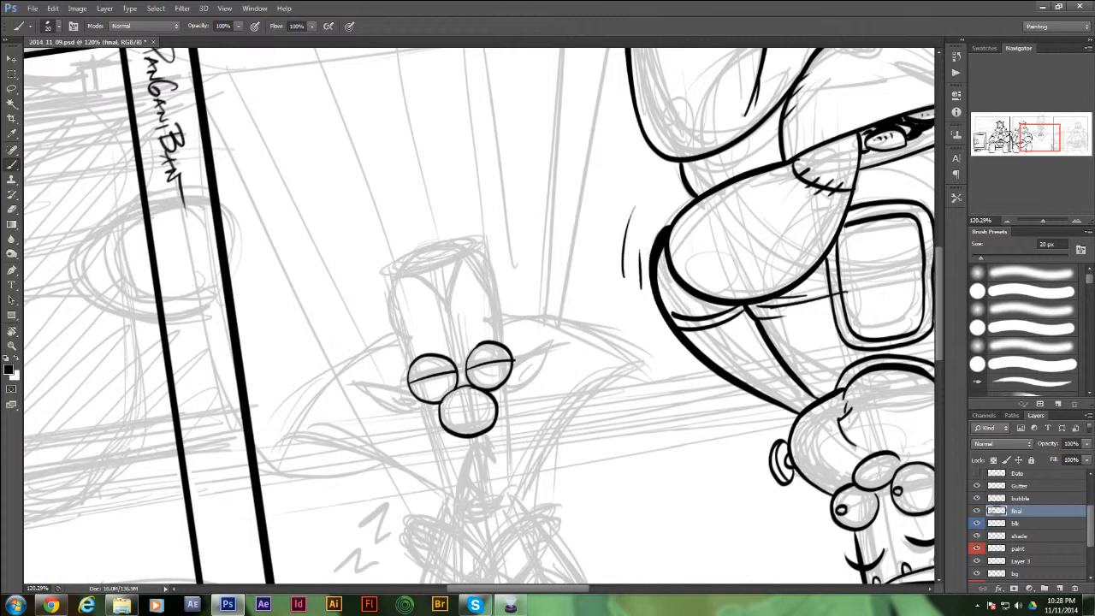
# - Ink the vampire's open mouth with pointed fangs and a black interior
pyautogui.moveTo(492, 439)
pyautogui.mouseDown()
pyautogui.moveTo(456, 491)
pyautogui.moveTo(479, 509)
pyautogui.mouseUp()
pyautogui.moveTo(473, 453); pyautogui.dragTo(486, 484)
pyautogui.moveTo(485, 449)
pyautogui.mouseDown()
pyautogui.moveTo(465, 492)
pyautogui.moveTo(475, 489)
pyautogui.moveTo(462, 488)
pyautogui.mouseUp()
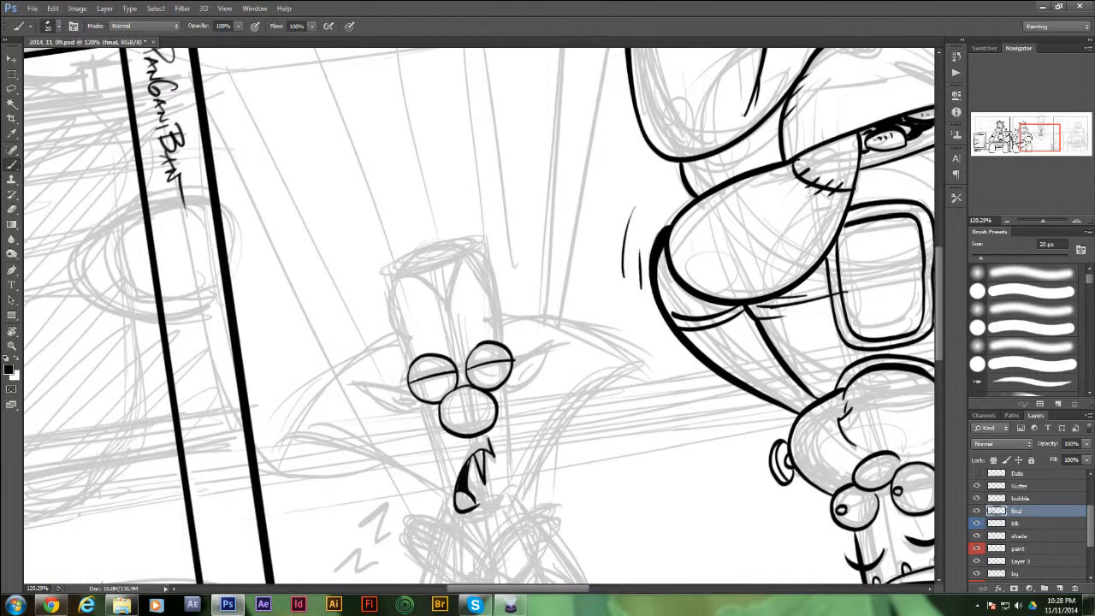
# - Ink the vampire's pointed ears, rounded head outline and widow's-peak hairline
pyautogui.moveTo(514, 362)
pyautogui.mouseDown()
pyautogui.moveTo(551, 343)
pyautogui.moveTo(508, 397)
pyautogui.moveTo(532, 358)
pyautogui.moveTo(518, 385)
pyautogui.mouseUp()
pyautogui.moveTo(418, 383)
pyautogui.mouseDown()
pyautogui.moveTo(351, 387)
pyautogui.moveTo(419, 410)
pyautogui.moveTo(382, 310)
pyautogui.moveTo(398, 247)
pyautogui.moveTo(453, 232)
pyautogui.mouseUp()
pyautogui.hotkey('ctrl', 'z')
pyautogui.moveTo(409, 385)
pyautogui.mouseDown()
pyautogui.moveTo(391, 322)
pyautogui.moveTo(404, 248)
pyautogui.moveTo(476, 240)
pyautogui.moveTo(504, 344)
pyautogui.mouseUp()
pyautogui.moveTo(395, 265)
pyautogui.mouseDown()
pyautogui.moveTo(421, 270)
pyautogui.moveTo(444, 305)
pyautogui.moveTo(475, 247)
pyautogui.mouseUp()
pyautogui.moveTo(392, 316); pyautogui.dragTo(409, 375)
pyautogui.moveTo(494, 295)
pyautogui.mouseDown()
pyautogui.moveTo(481, 320)
pyautogui.moveTo(502, 344)
pyautogui.mouseUp()
# - Ink both sides of the vampire's long face, the pointed chin and the curve below the mouth
pyautogui.moveTo(419, 412); pyautogui.dragTo(451, 513)
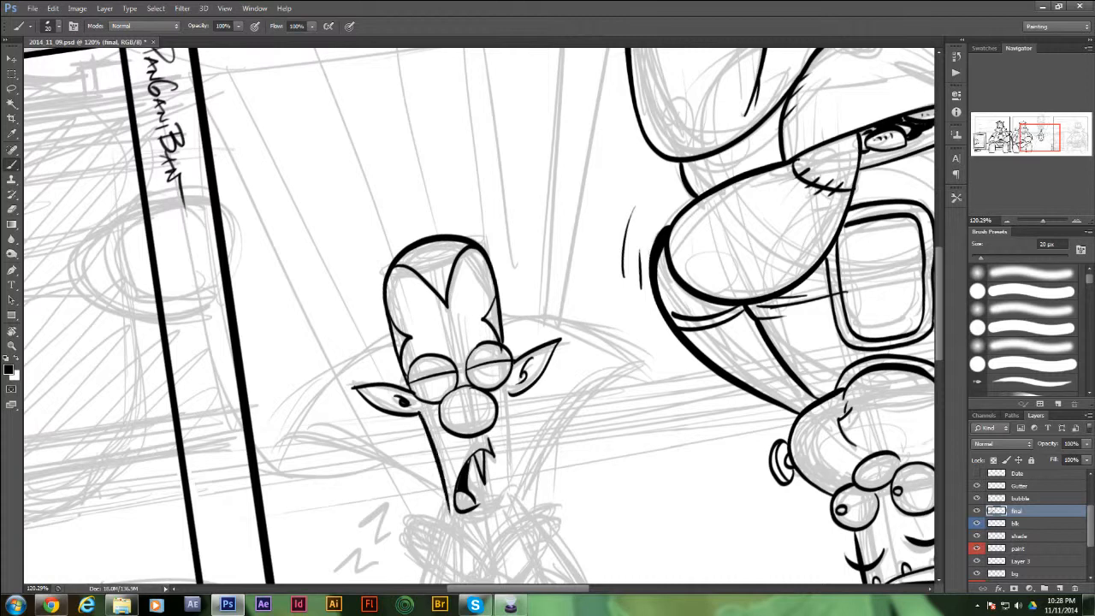
pyautogui.moveTo(516, 399); pyautogui.dragTo(512, 494)
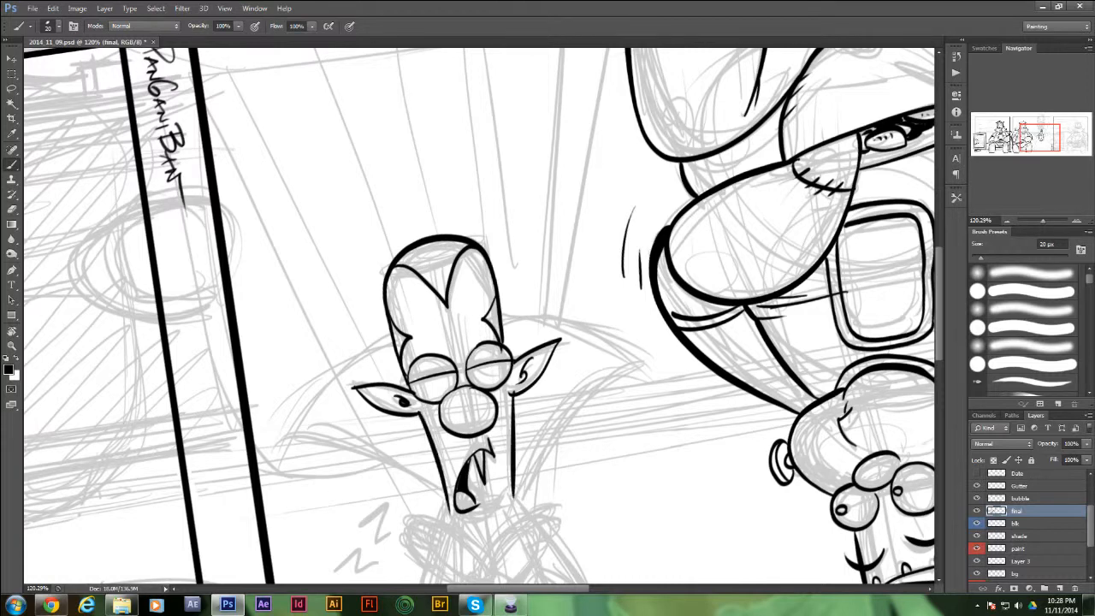
pyautogui.moveTo(449, 510); pyautogui.dragTo(495, 556)
pyautogui.moveTo(512, 494); pyautogui.dragTo(496, 556)
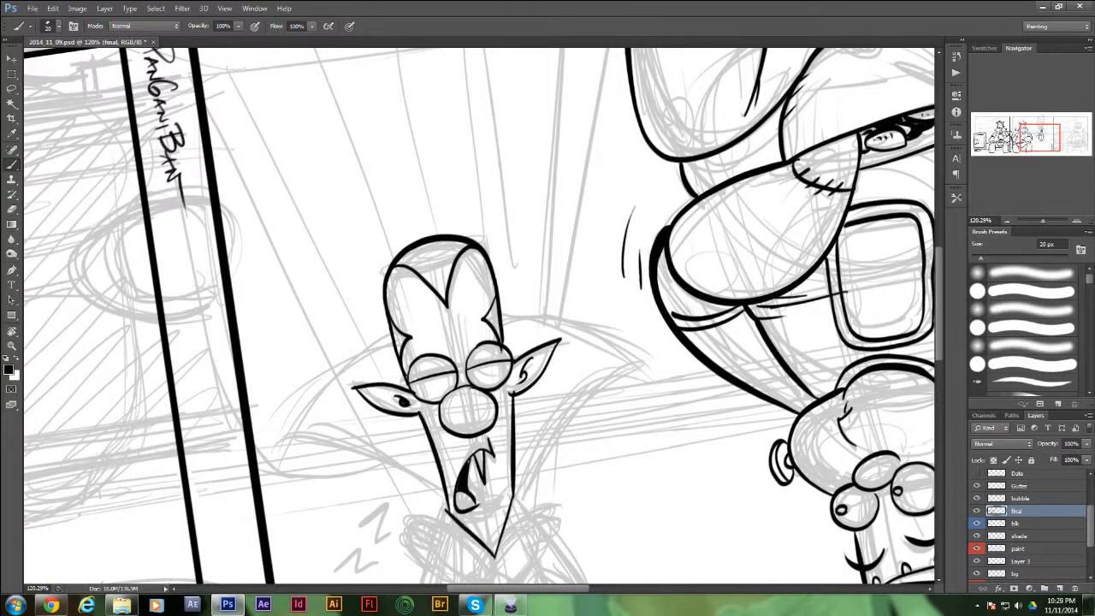
pyautogui.moveTo(462, 523); pyautogui.dragTo(501, 534)
# - Ink the wide pointed cape collar on both sides of the vampire's head and add the curved eyebrows
pyautogui.moveTo(393, 330)
pyautogui.mouseDown()
pyautogui.moveTo(287, 480)
pyautogui.moveTo(402, 467)
pyautogui.moveTo(446, 504)
pyautogui.mouseUp()
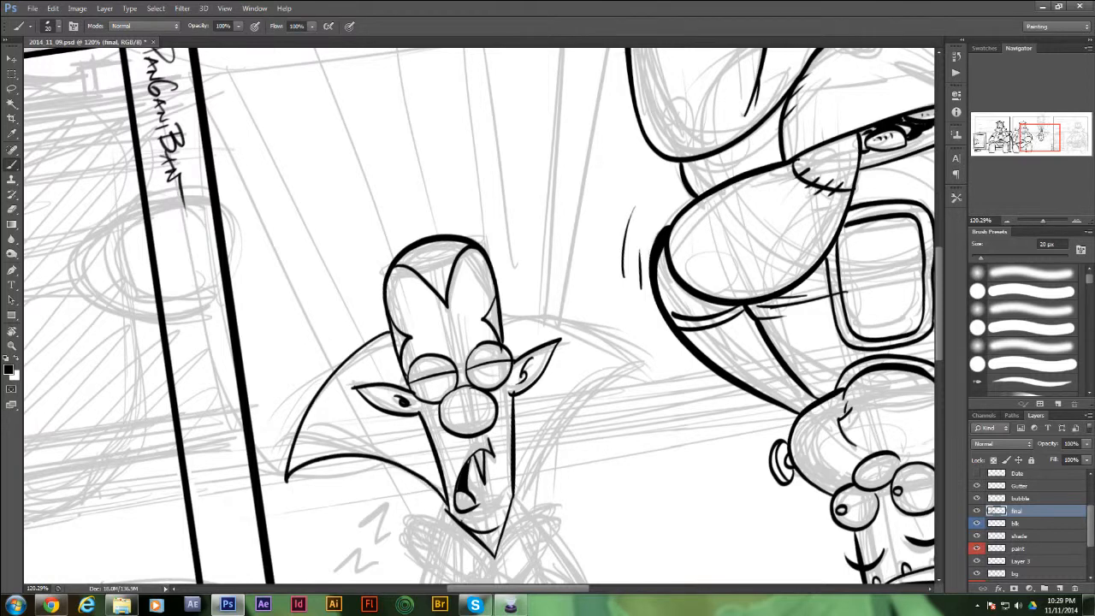
pyautogui.moveTo(502, 311)
pyautogui.mouseDown()
pyautogui.moveTo(599, 336)
pyautogui.moveTo(658, 420)
pyautogui.moveTo(524, 480)
pyautogui.moveTo(517, 498)
pyautogui.mouseUp()
pyautogui.moveTo(427, 404); pyautogui.dragTo(438, 406)
pyautogui.moveTo(409, 353); pyautogui.dragTo(488, 320)
# - Ink the diagonal row of five bold Z letters beside the sleeping vampire, ending across the panel border
pyautogui.moveTo(487, 410); pyautogui.dragTo(563, 218)
pyautogui.moveTo(435, 332)
pyautogui.mouseDown()
pyautogui.moveTo(448, 351)
pyautogui.moveTo(465, 340)
pyautogui.mouseUp()
pyautogui.moveTo(409, 377)
pyautogui.mouseDown()
pyautogui.moveTo(428, 388)
pyautogui.moveTo(458, 369)
pyautogui.mouseUp()
pyautogui.moveTo(392, 428)
pyautogui.mouseDown()
pyautogui.moveTo(423, 403)
pyautogui.moveTo(443, 420)
pyautogui.mouseUp()
pyautogui.moveTo(377, 476)
pyautogui.mouseDown()
pyautogui.moveTo(399, 459)
pyautogui.moveTo(419, 480)
pyautogui.mouseUp()
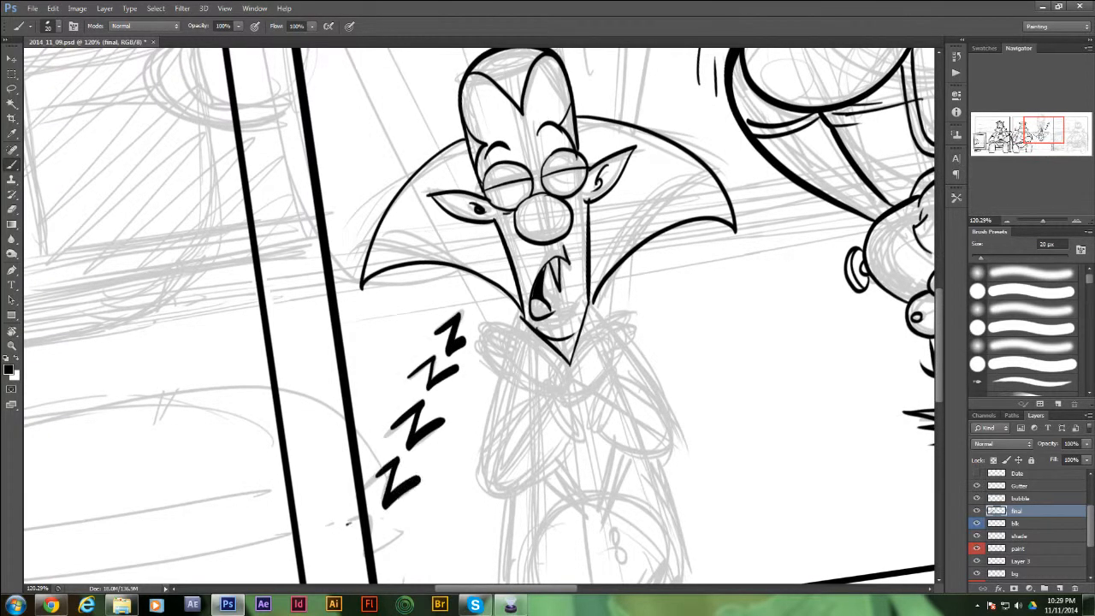
pyautogui.moveTo(346, 523); pyautogui.dragTo(360, 515)
pyautogui.moveTo(360, 564); pyautogui.dragTo(393, 535)
# - Ink the vampire's two crossed hands with their fingers and fingernails below the chin
pyautogui.moveTo(563, 392)
pyautogui.mouseDown()
pyautogui.moveTo(604, 323)
pyautogui.moveTo(569, 405)
pyautogui.mouseUp()
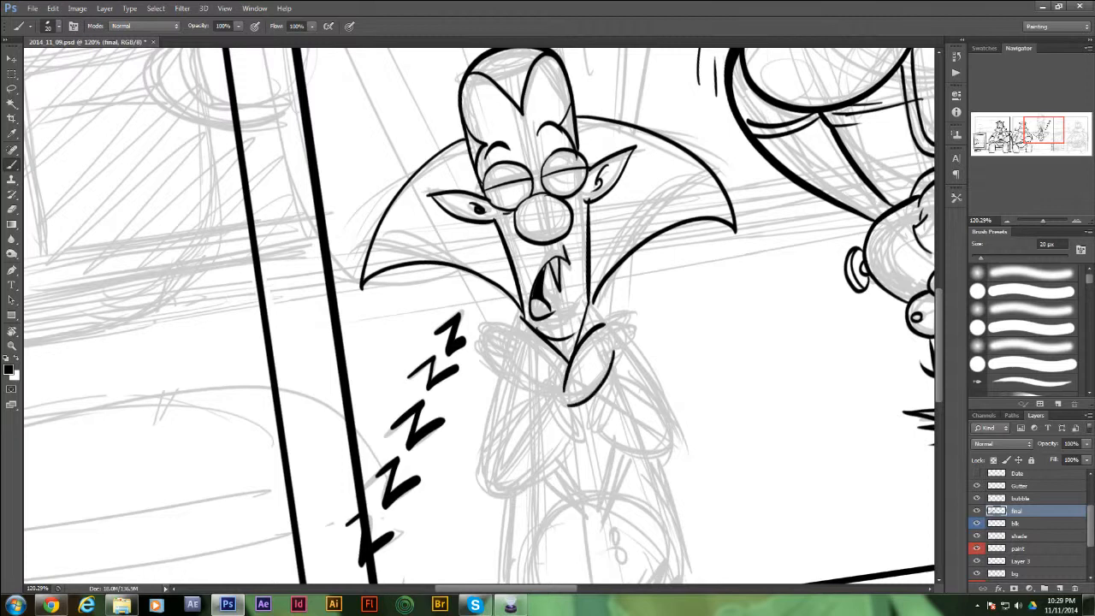
pyautogui.moveTo(612, 336)
pyautogui.mouseDown()
pyautogui.moveTo(637, 351)
pyautogui.moveTo(638, 336)
pyautogui.moveTo(622, 332)
pyautogui.moveTo(639, 331)
pyautogui.moveTo(618, 322)
pyautogui.moveTo(645, 318)
pyautogui.moveTo(615, 314)
pyautogui.mouseUp()
pyautogui.moveTo(615, 310)
pyautogui.mouseDown()
pyautogui.moveTo(639, 318)
pyautogui.moveTo(618, 312)
pyautogui.moveTo(639, 331)
pyautogui.mouseUp()
pyautogui.moveTo(566, 369)
pyautogui.mouseDown()
pyautogui.moveTo(536, 339)
pyautogui.moveTo(491, 322)
pyautogui.moveTo(476, 334)
pyautogui.moveTo(501, 353)
pyautogui.moveTo(473, 349)
pyautogui.mouseUp()
pyautogui.moveTo(475, 342)
pyautogui.mouseDown()
pyautogui.moveTo(467, 355)
pyautogui.moveTo(546, 394)
pyautogui.mouseUp()
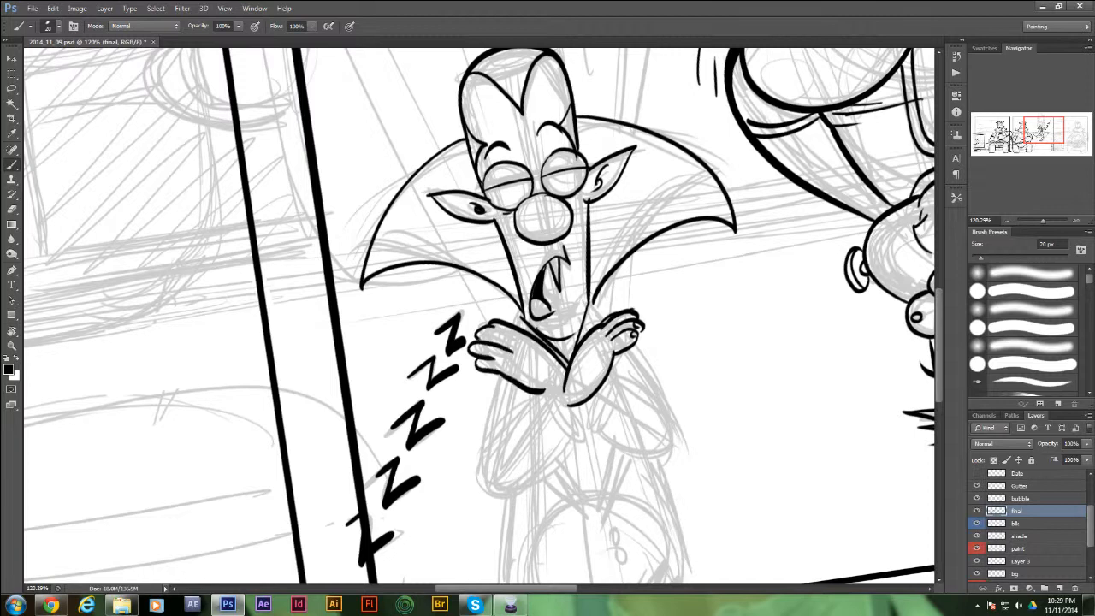
pyautogui.moveTo(478, 337)
pyautogui.mouseDown()
pyautogui.moveTo(488, 330)
pyautogui.moveTo(481, 369)
pyautogui.moveTo(519, 327)
pyautogui.mouseUp()
# - Ink the vampire's folded sleeves with cuffs and cuff buttons, the shoulder lines and the small coat collar
pyautogui.moveTo(543, 391)
pyautogui.mouseDown()
pyautogui.moveTo(556, 386)
pyautogui.moveTo(585, 439)
pyautogui.mouseUp()
pyautogui.moveTo(558, 389)
pyautogui.mouseDown()
pyautogui.moveTo(517, 411)
pyautogui.moveTo(549, 495)
pyautogui.moveTo(584, 440)
pyautogui.moveTo(572, 443)
pyautogui.mouseUp()
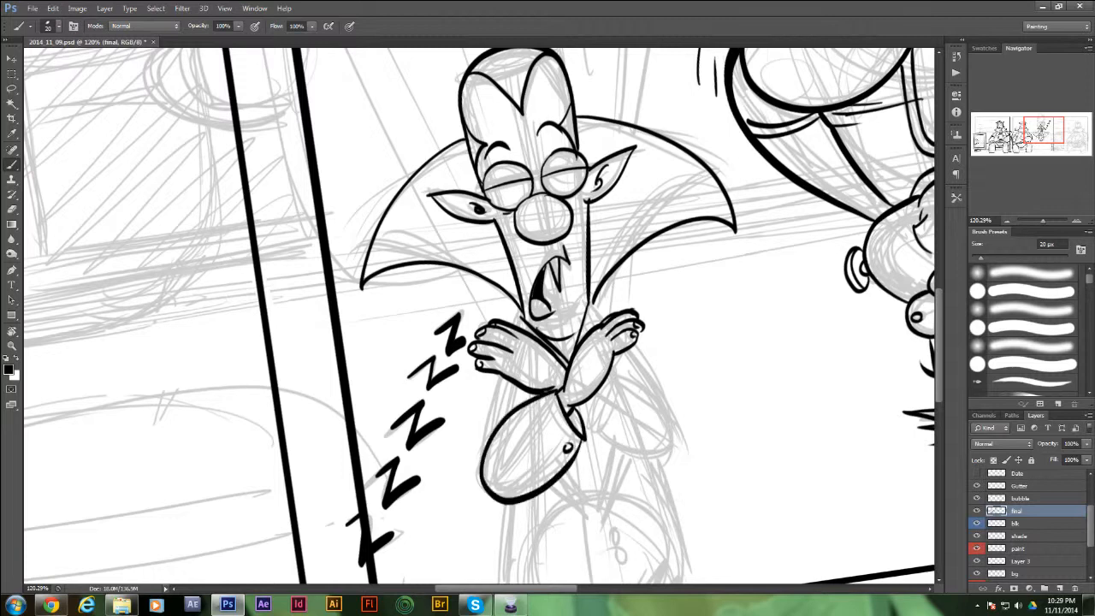
pyautogui.moveTo(502, 377); pyautogui.dragTo(484, 451)
pyautogui.moveTo(514, 310); pyautogui.dragTo(529, 330)
pyautogui.moveTo(590, 303)
pyautogui.mouseDown()
pyautogui.moveTo(603, 311)
pyautogui.moveTo(595, 325)
pyautogui.moveTo(642, 361)
pyautogui.moveTo(670, 464)
pyautogui.mouseUp()
pyautogui.moveTo(586, 425)
pyautogui.mouseDown()
pyautogui.moveTo(637, 462)
pyautogui.moveTo(669, 446)
pyautogui.moveTo(635, 379)
pyautogui.moveTo(609, 371)
pyautogui.moveTo(580, 424)
pyautogui.mouseUp()
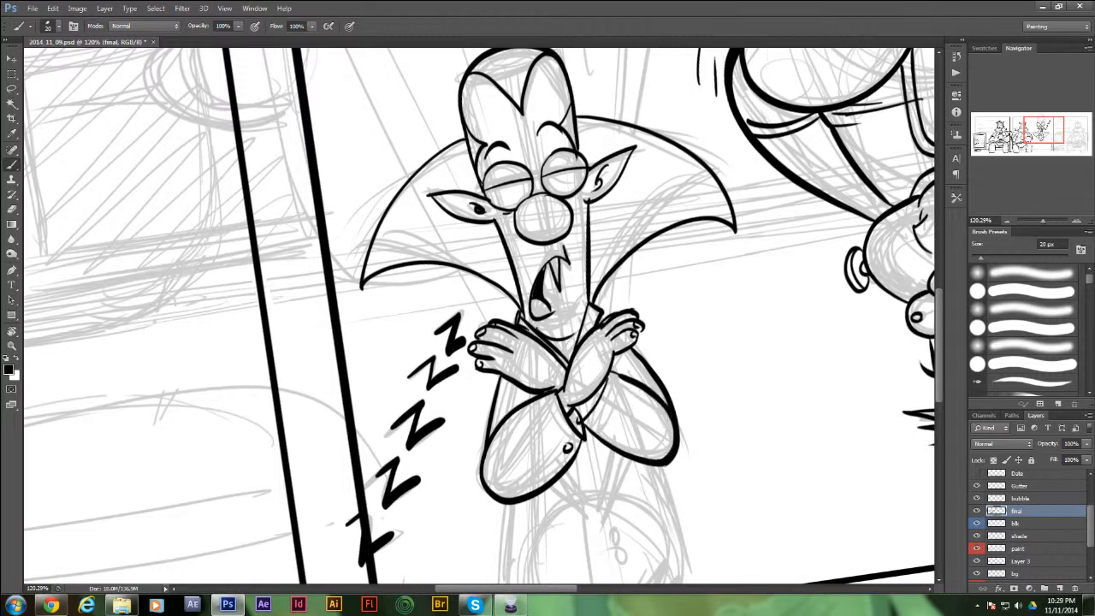
pyautogui.hotkey('ctrl', 'z')
pyautogui.moveTo(582, 412)
pyautogui.mouseDown()
pyautogui.moveTo(605, 383)
pyautogui.moveTo(595, 413)
pyautogui.mouseUp()
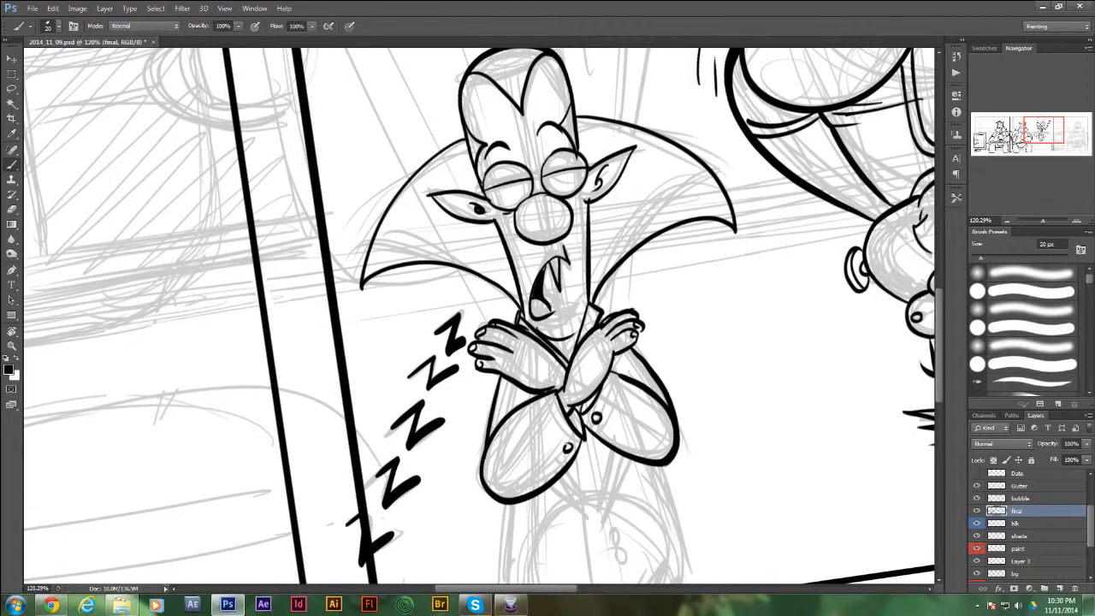
# - Ink the sides and split hem of the vampire's coat, with a waist crease and the outer leg lines
pyautogui.scroll(-5, 479, 317)
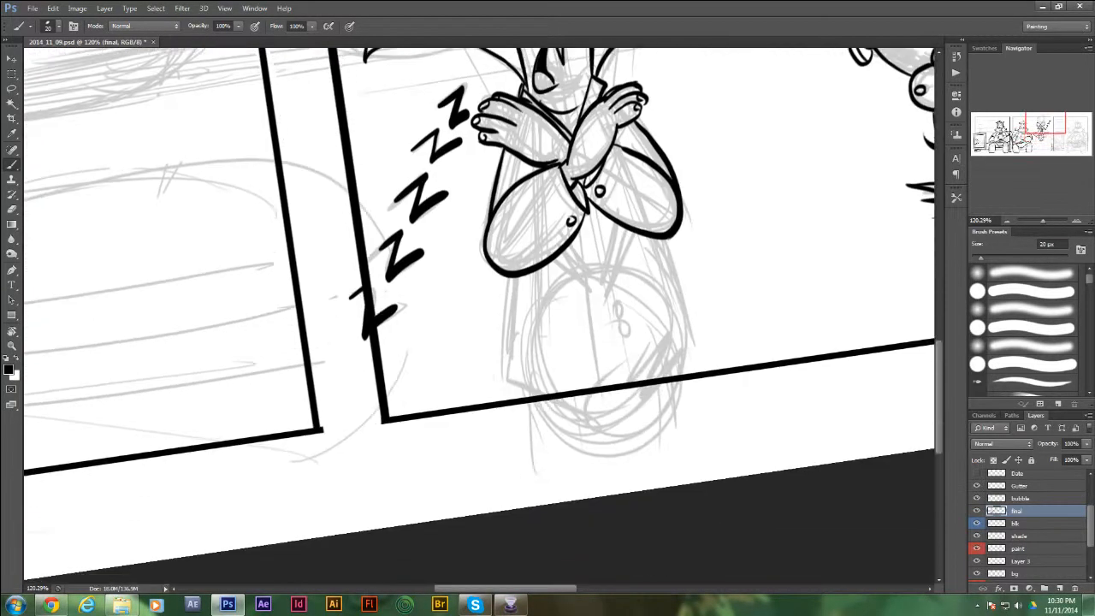
pyautogui.moveTo(516, 265); pyautogui.dragTo(503, 381)
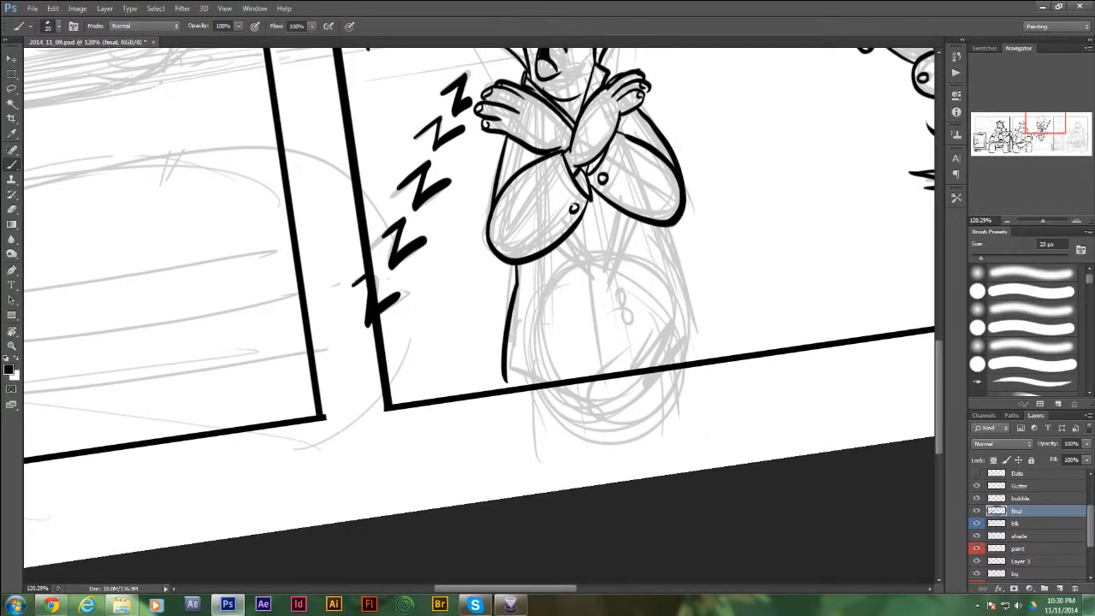
pyautogui.moveTo(663, 225); pyautogui.dragTo(704, 341)
pyautogui.moveTo(517, 283)
pyautogui.mouseDown()
pyautogui.moveTo(534, 270)
pyautogui.moveTo(532, 284)
pyautogui.mouseUp()
pyautogui.moveTo(502, 382)
pyautogui.mouseDown()
pyautogui.moveTo(604, 405)
pyautogui.moveTo(611, 378)
pyautogui.moveTo(681, 382)
pyautogui.moveTo(703, 342)
pyautogui.mouseUp()
pyautogui.moveTo(528, 392); pyautogui.dragTo(539, 447)
pyautogui.moveTo(693, 366); pyautogui.dragTo(694, 423)
# - Ink the shirt opening, lapels and centre front line of the vampire's coat, and add two oval buttons
pyautogui.moveTo(577, 224); pyautogui.dragTo(603, 259)
pyautogui.moveTo(588, 204); pyautogui.dragTo(609, 262)
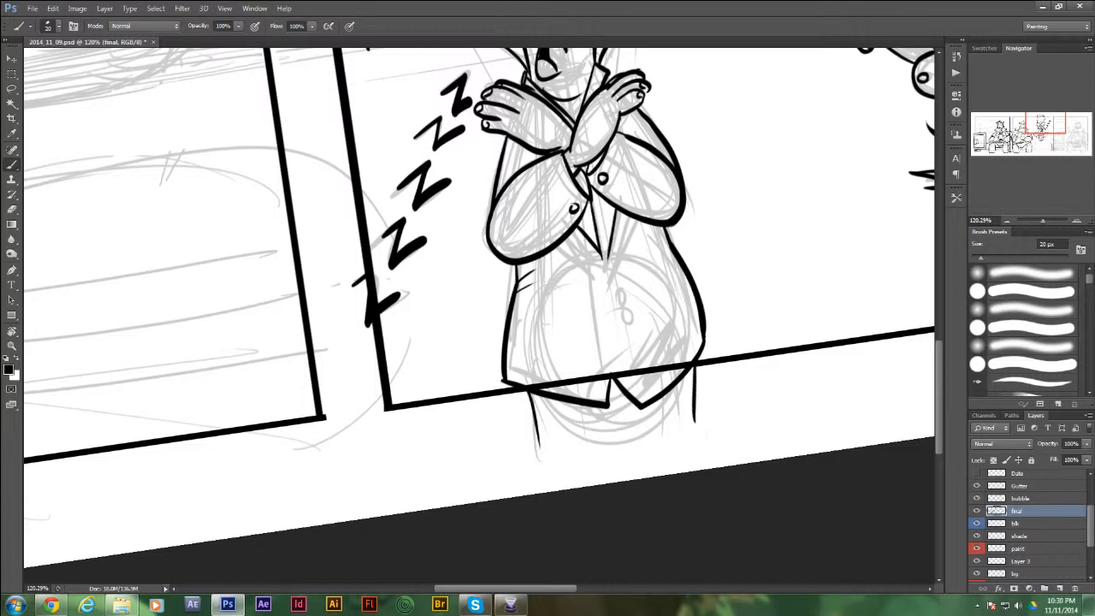
pyautogui.moveTo(636, 218); pyautogui.dragTo(603, 289)
pyautogui.moveTo(561, 245); pyautogui.dragTo(604, 275)
pyautogui.moveTo(606, 253); pyautogui.dragTo(617, 373)
pyautogui.moveTo(622, 279)
pyautogui.mouseDown()
pyautogui.moveTo(621, 291)
pyautogui.moveTo(625, 279)
pyautogui.mouseUp()
pyautogui.moveTo(631, 306)
pyautogui.mouseDown()
pyautogui.moveTo(629, 320)
pyautogui.moveTo(633, 308)
pyautogui.mouseUp()
# - Ink the two slanted coat pockets and close off the legs with a line past the panel border
pyautogui.moveTo(518, 295)
pyautogui.mouseDown()
pyautogui.moveTo(561, 278)
pyautogui.moveTo(565, 296)
pyautogui.mouseUp()
pyautogui.moveTo(564, 296); pyautogui.dragTo(524, 330)
pyautogui.moveTo(647, 261); pyautogui.dragTo(651, 283)
pyautogui.moveTo(651, 283)
pyautogui.mouseDown()
pyautogui.moveTo(684, 299)
pyautogui.moveTo(681, 284)
pyautogui.mouseUp()
pyautogui.moveTo(645, 260); pyautogui.dragTo(684, 285)
pyautogui.moveTo(528, 446); pyautogui.dragTo(702, 433)
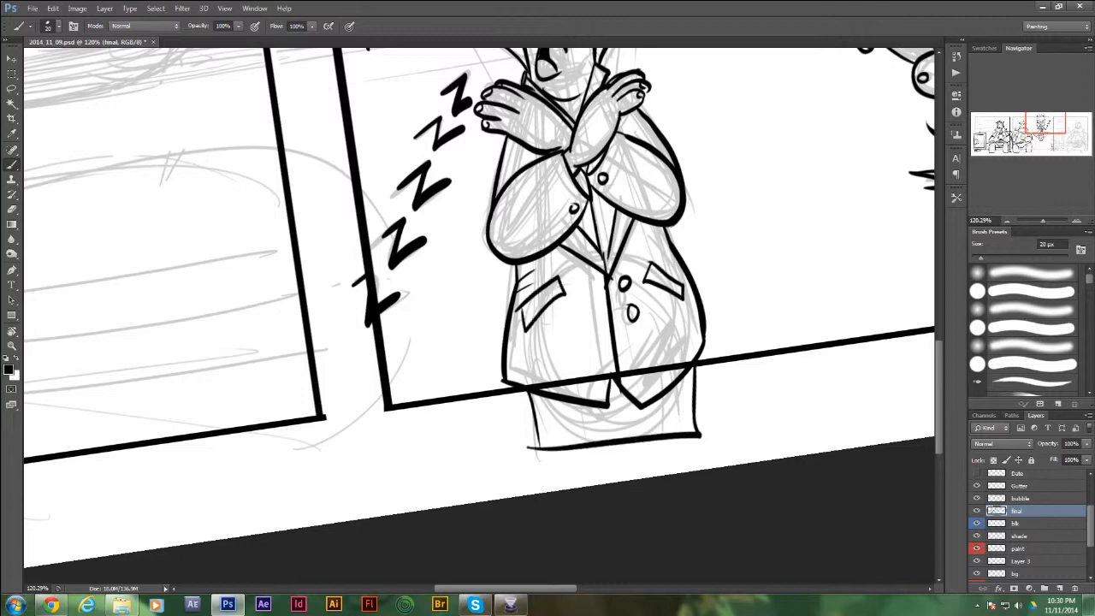
# - Add short detail lines to the vampire's hand and ink short lines under the cape collar on both sides
pyautogui.moveTo(564, 256); pyautogui.dragTo(522, 420)
pyautogui.moveTo(458, 282); pyautogui.dragTo(473, 294)
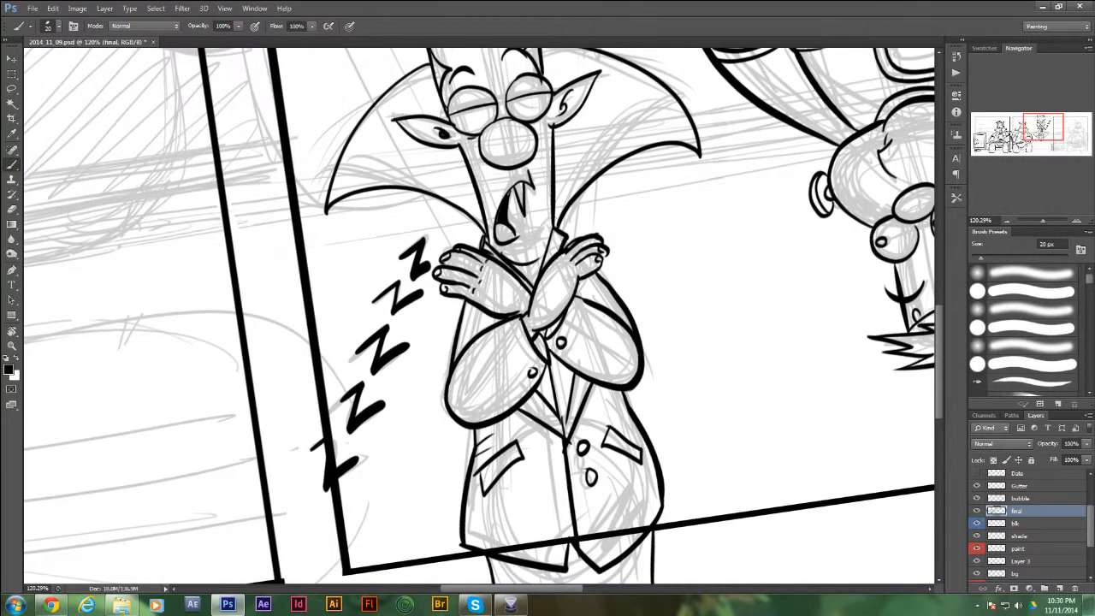
pyautogui.moveTo(516, 238)
pyautogui.mouseDown()
pyautogui.moveTo(531, 239)
pyautogui.moveTo(554, 382)
pyautogui.mouseUp()
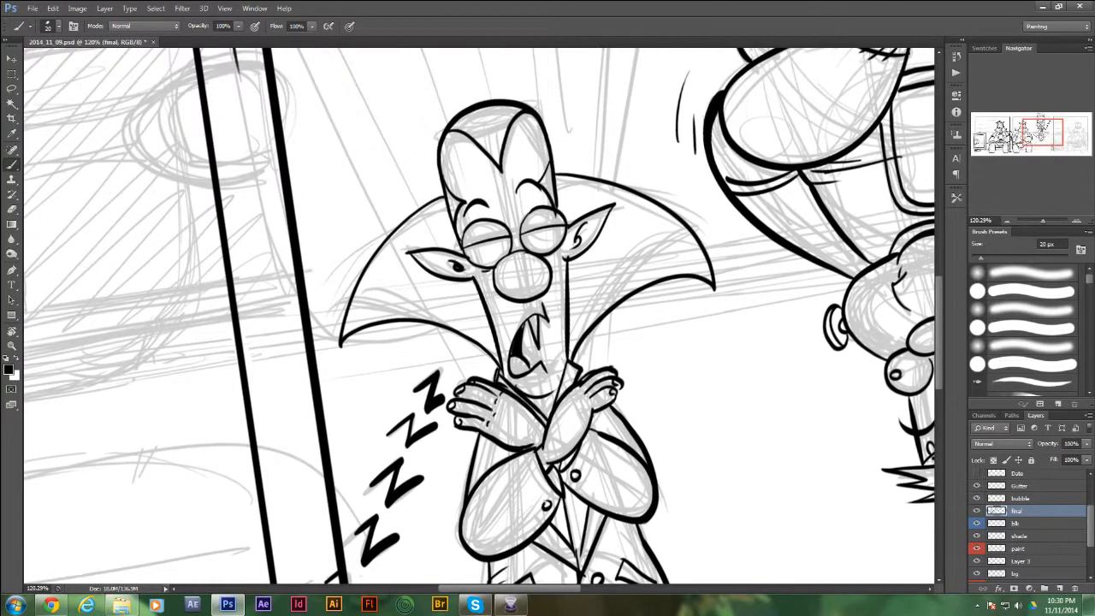
pyautogui.moveTo(434, 326); pyautogui.dragTo(464, 379)
pyautogui.moveTo(610, 311); pyautogui.dragTo(604, 368)
# - Ink the two long outer edges of the vampire's cape, flaring from the collar past the panel border
pyautogui.moveTo(539, 257)
pyautogui.mouseDown()
pyautogui.moveTo(539, 356)
pyautogui.moveTo(573, 444)
pyautogui.mouseUp()
pyautogui.moveTo(425, 426); pyautogui.dragTo(225, 51)
pyautogui.moveTo(514, 300); pyautogui.dragTo(444, 390)
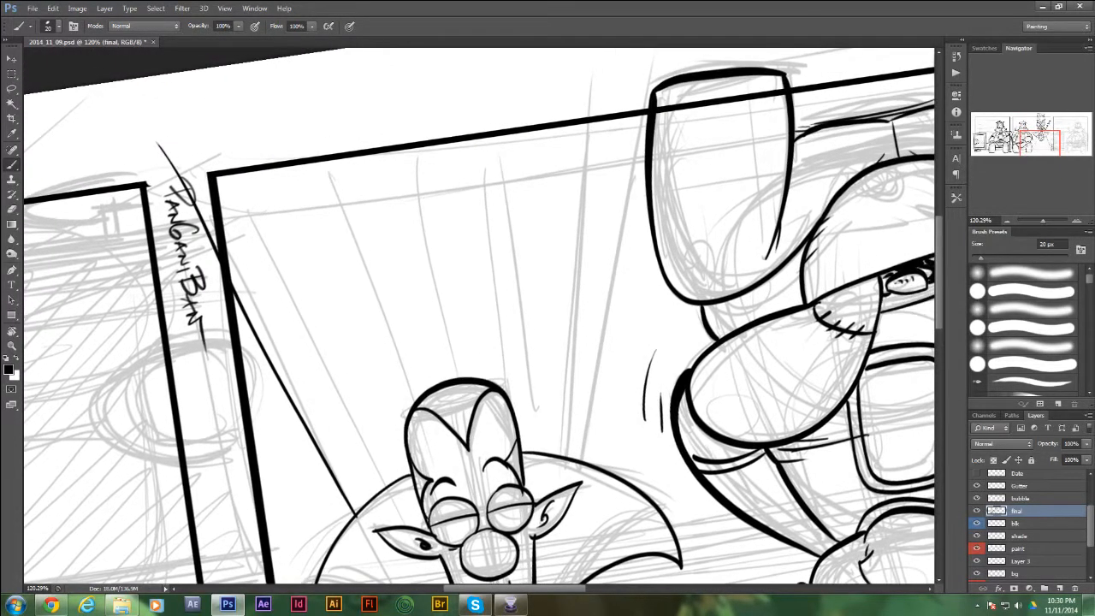
pyautogui.moveTo(582, 459); pyautogui.dragTo(647, 57)
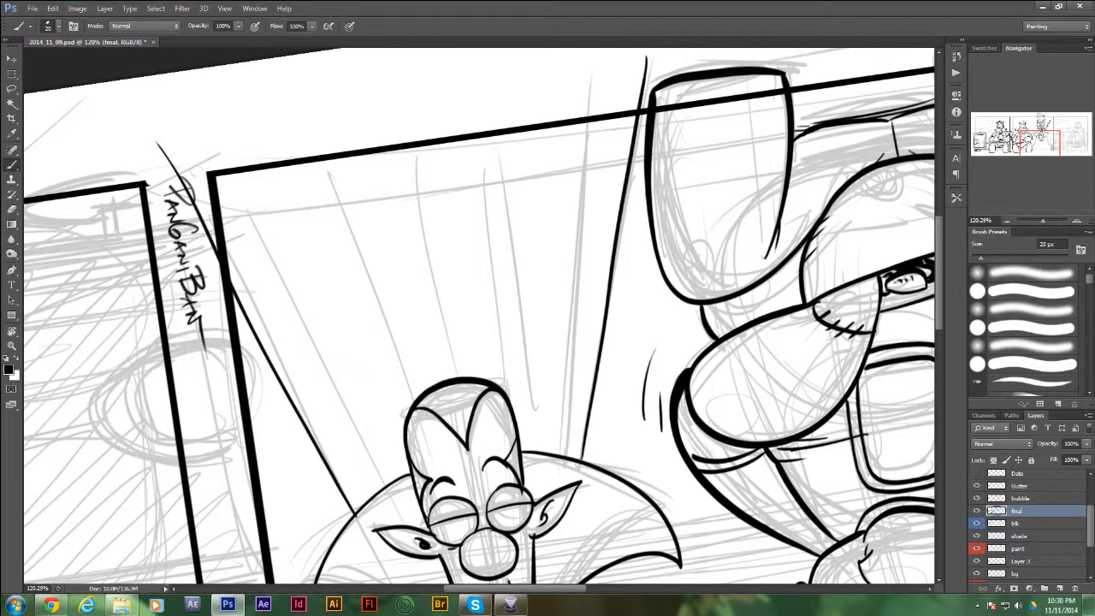
pyautogui.moveTo(233, 177)
pyautogui.mouseDown()
pyautogui.moveTo(369, 472)
pyautogui.moveTo(227, 173)
pyautogui.mouseUp()
pyautogui.hotkey('ctrl', 'z')
pyautogui.hotkey('ctrl', 'z')
pyautogui.moveTo(386, 481); pyautogui.dragTo(243, 193)
pyautogui.hotkey('ctrl', 'z')
# - Turn the canvas upright and ink three long tapered folds in the cape, from its left edge to the middle
pyautogui.press('r')
pyautogui.moveTo(410, 184); pyautogui.dragTo(314, 569)
pyautogui.moveTo(439, 214); pyautogui.dragTo(432, 539)
pyautogui.moveTo(509, 268); pyautogui.dragTo(536, 535)
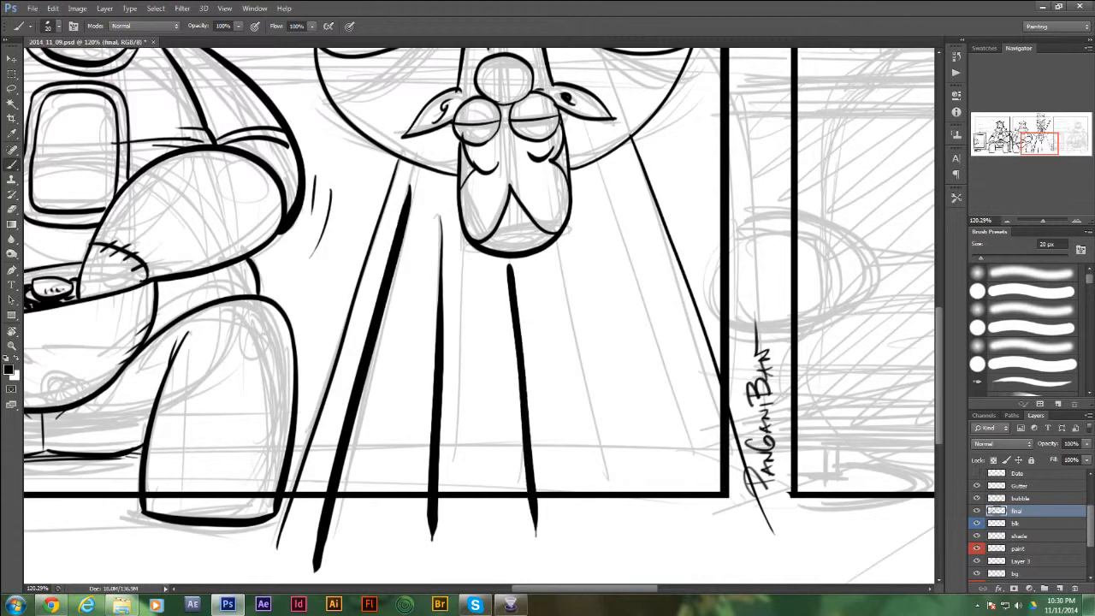
pyautogui.hotkey('ctrl', 'z')
pyautogui.moveTo(512, 265); pyautogui.dragTo(525, 530)
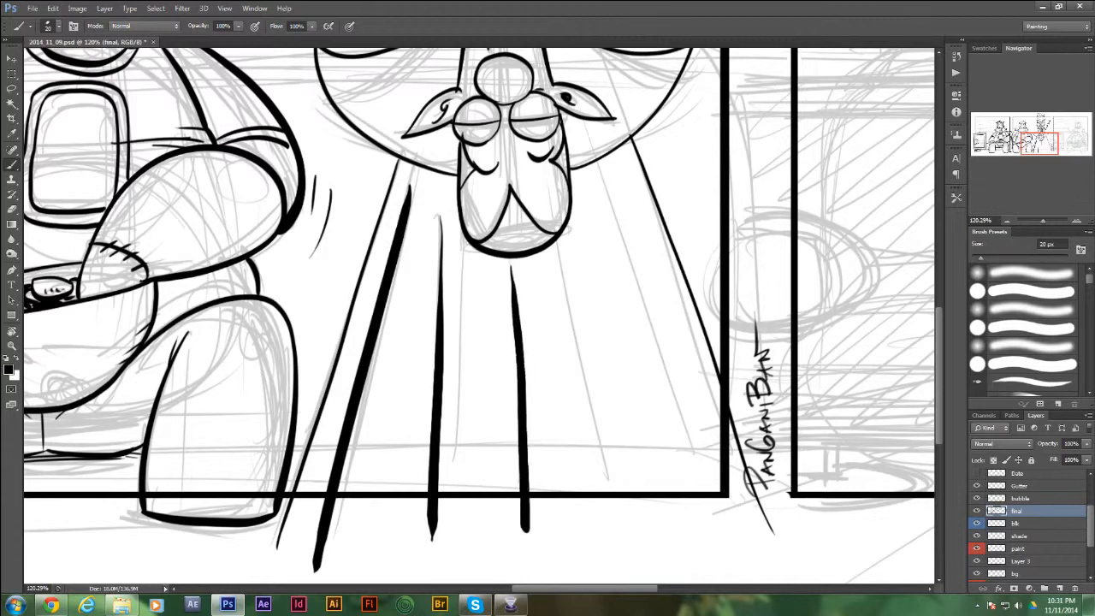
# - Ink the long tapered fold beside the cape's right edge, redrawing it until the curve is clean
pyautogui.moveTo(597, 171); pyautogui.dragTo(705, 522)
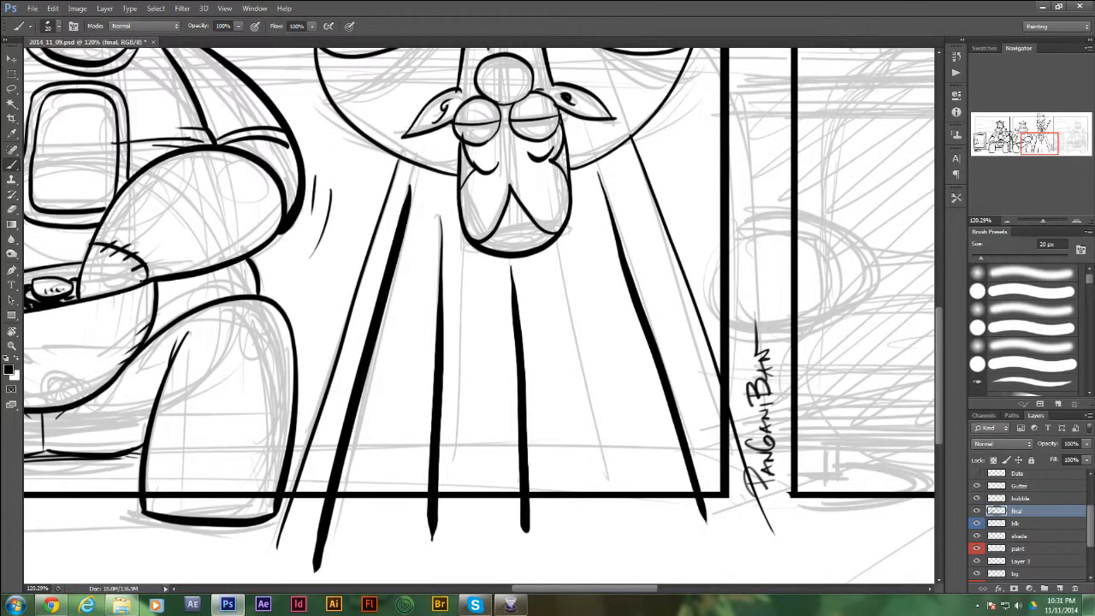
pyautogui.moveTo(597, 169); pyautogui.dragTo(707, 520)
pyautogui.hotkey('ctrl', 'z')
pyautogui.moveTo(595, 171); pyautogui.dragTo(708, 529)
# - Ink and thicken the remaining cape fold right of centre, and draw the hem joining the cape's outer edges
pyautogui.moveTo(558, 254); pyautogui.dragTo(619, 539)
pyautogui.moveTo(556, 254); pyautogui.dragTo(602, 541)
pyautogui.moveTo(591, 401); pyautogui.dragTo(605, 492)
pyautogui.moveTo(591, 438); pyautogui.dragTo(596, 510)
pyautogui.moveTo(606, 467); pyautogui.dragTo(612, 526)
pyautogui.moveTo(595, 508)
pyautogui.mouseDown()
pyautogui.moveTo(597, 545)
pyautogui.moveTo(614, 542)
pyautogui.mouseUp()
pyautogui.moveTo(279, 542); pyautogui.dragTo(775, 531)
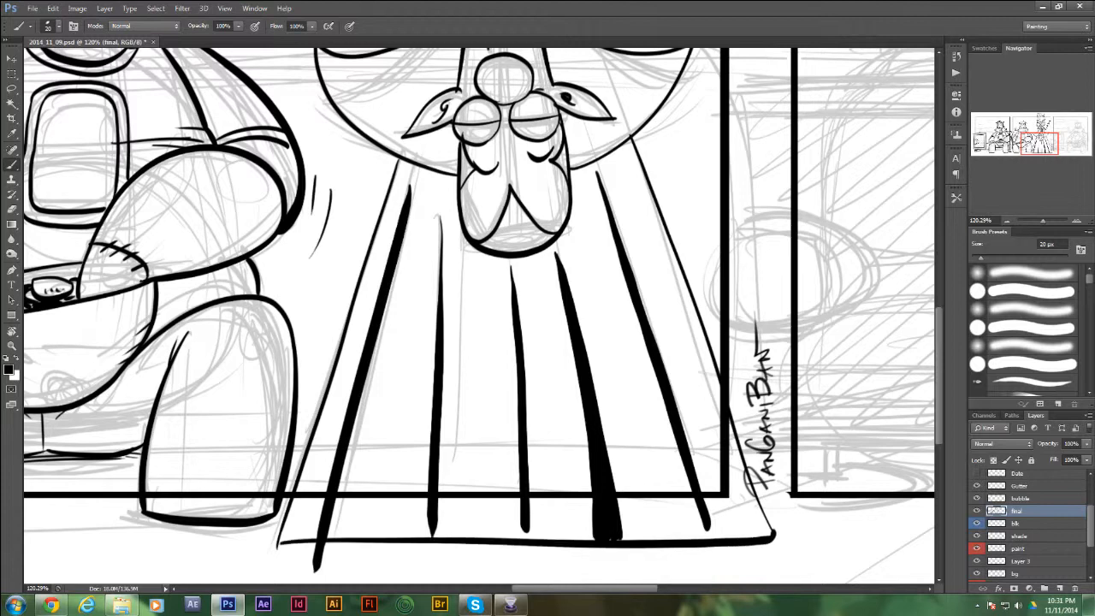
# - Ink the couch's top edge and rounded right side behind the hanging vampire in the second panel
pyautogui.hotkey('ctrl', '-')
pyautogui.hotkey('ctrl', '-')
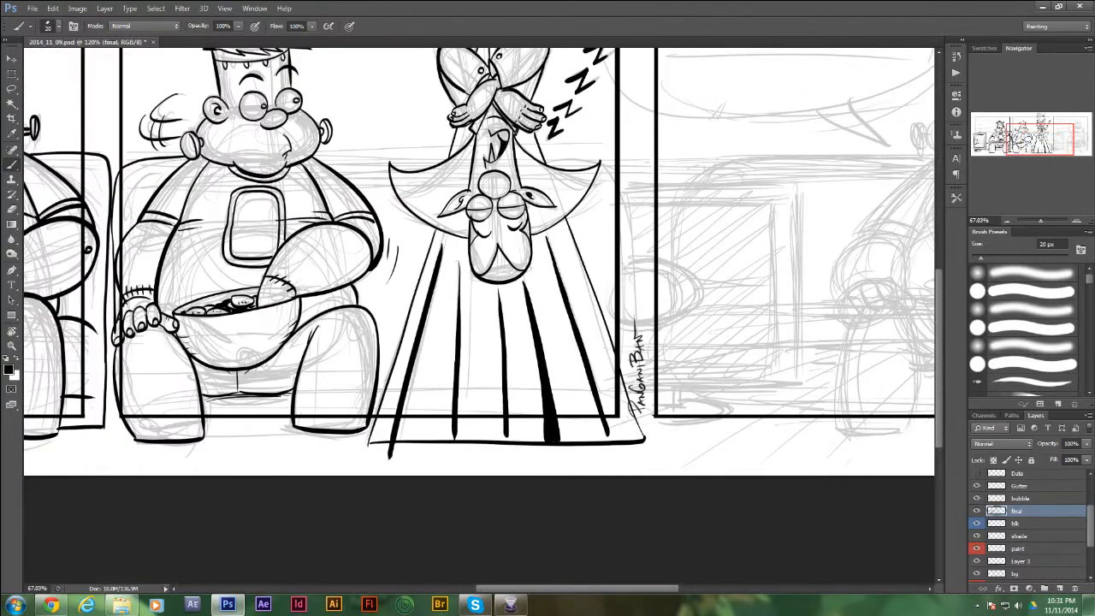
pyautogui.hotkey('ctrl', '+')
pyautogui.moveTo(410, 239); pyautogui.dragTo(611, 393)
pyautogui.moveTo(435, 229); pyautogui.dragTo(638, 224)
pyautogui.moveTo(775, 224)
pyautogui.mouseDown()
pyautogui.moveTo(880, 222)
pyautogui.moveTo(910, 232)
pyautogui.moveTo(909, 244)
pyautogui.mouseUp()
pyautogui.moveTo(667, 368)
pyautogui.mouseDown()
pyautogui.moveTo(463, 221)
pyautogui.moveTo(423, 173)
pyautogui.moveTo(430, 269)
pyautogui.mouseUp()
pyautogui.moveTo(673, 140); pyautogui.dragTo(675, 520)
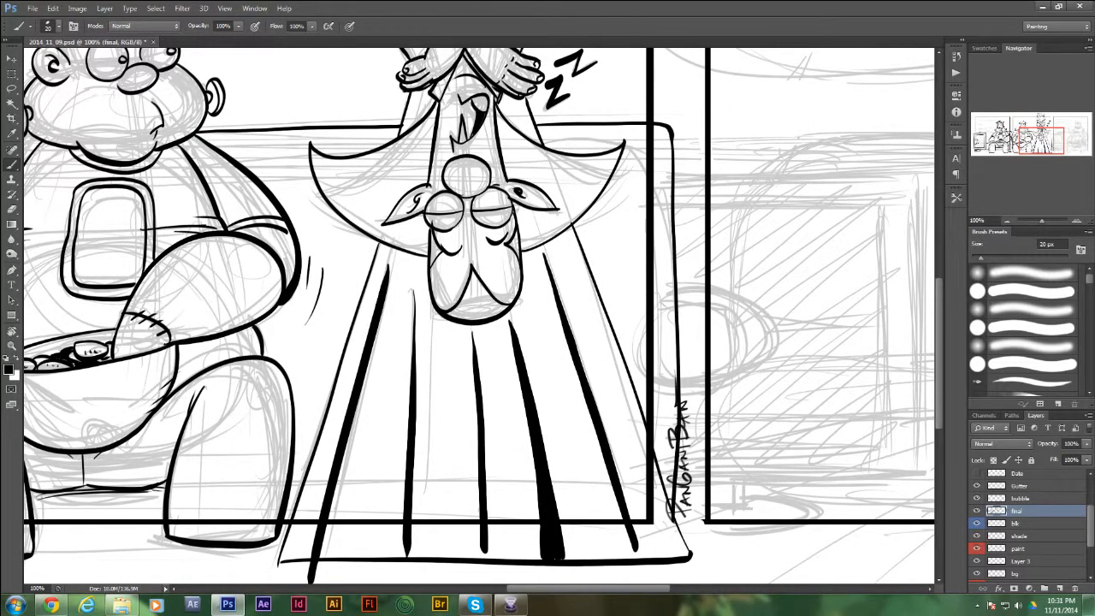
pyautogui.moveTo(685, 247)
pyautogui.mouseDown()
pyautogui.moveTo(475, 313)
pyautogui.moveTo(420, 314)
pyautogui.mouseUp()
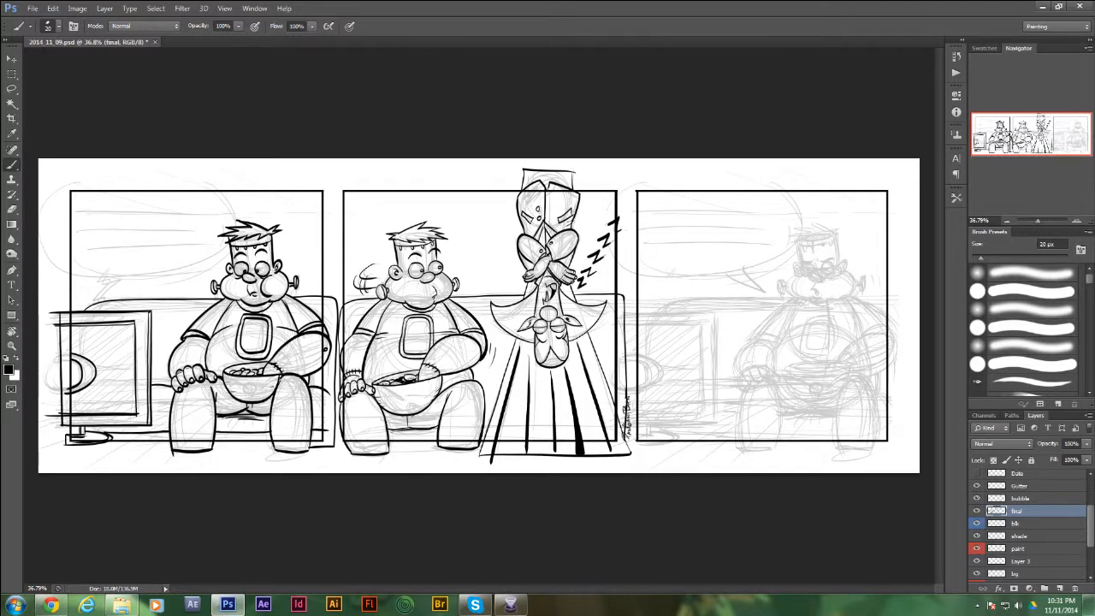
# - Select the first panel's inked character, couch and television with a freehand outline and copy them to a new layer
pyautogui.press('l')
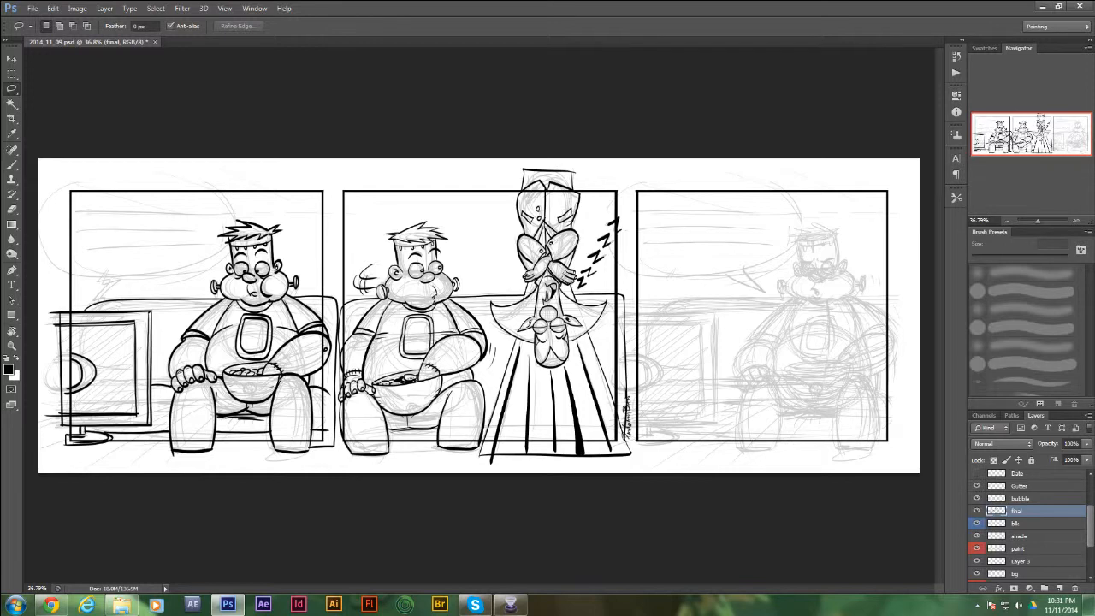
pyautogui.moveTo(311, 209)
pyautogui.mouseDown()
pyautogui.moveTo(53, 274)
pyautogui.moveTo(54, 460)
pyautogui.moveTo(233, 471)
pyautogui.moveTo(308, 462)
pyautogui.moveTo(331, 454)
pyautogui.moveTo(339, 432)
pyautogui.moveTo(341, 366)
pyautogui.mouseUp()
pyautogui.moveTo(340, 316); pyautogui.dragTo(339, 278)
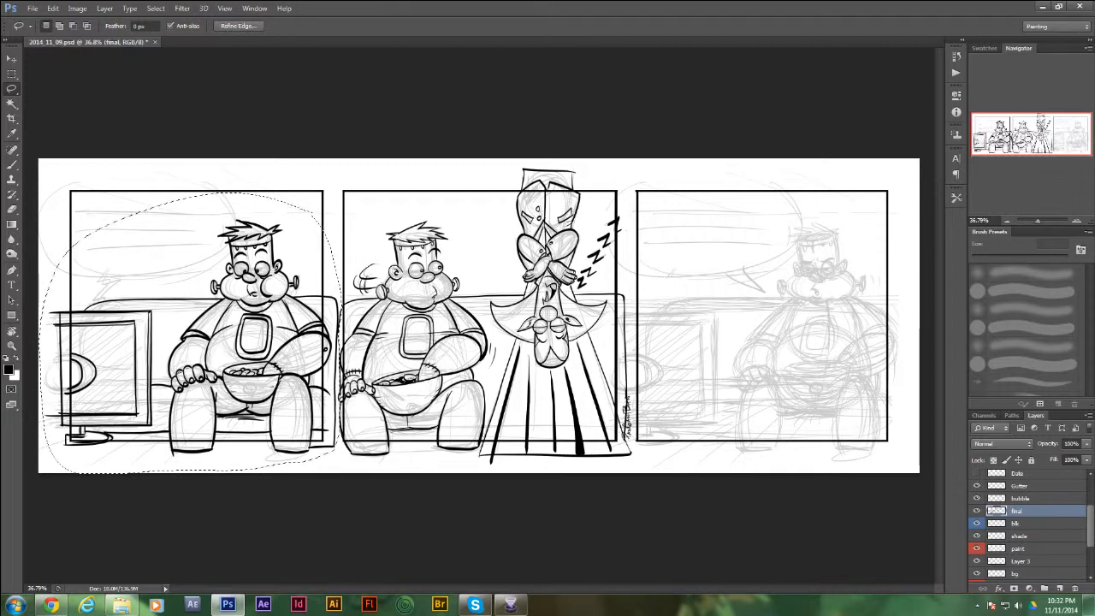
pyautogui.hotkey('ctrl', 'j')
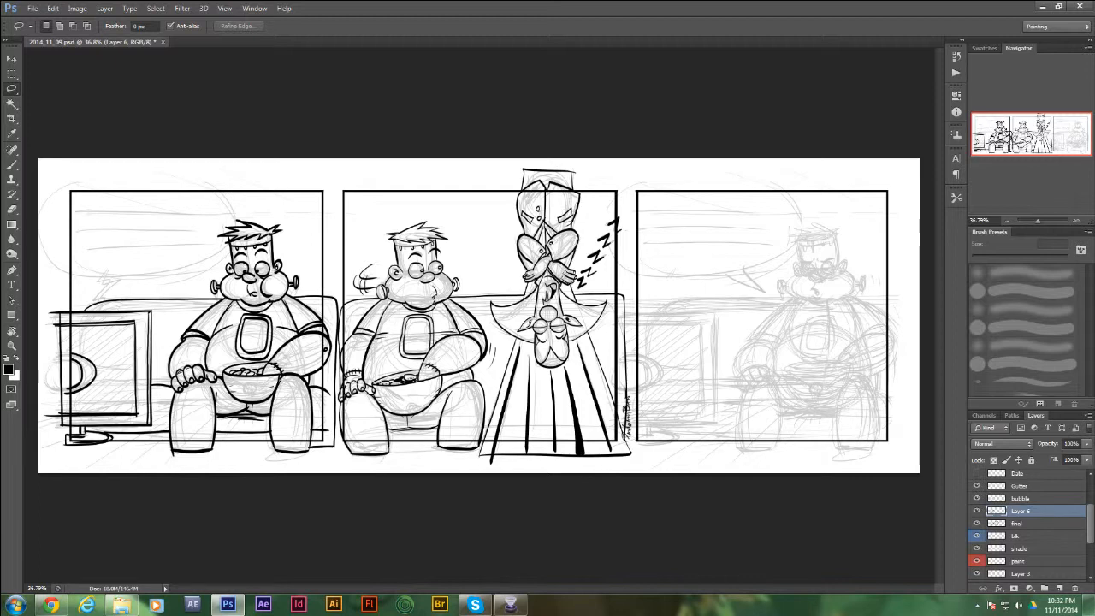
# - Move the copied artwork into the third panel and nudge it slightly left to fit the frame
pyautogui.press('v')
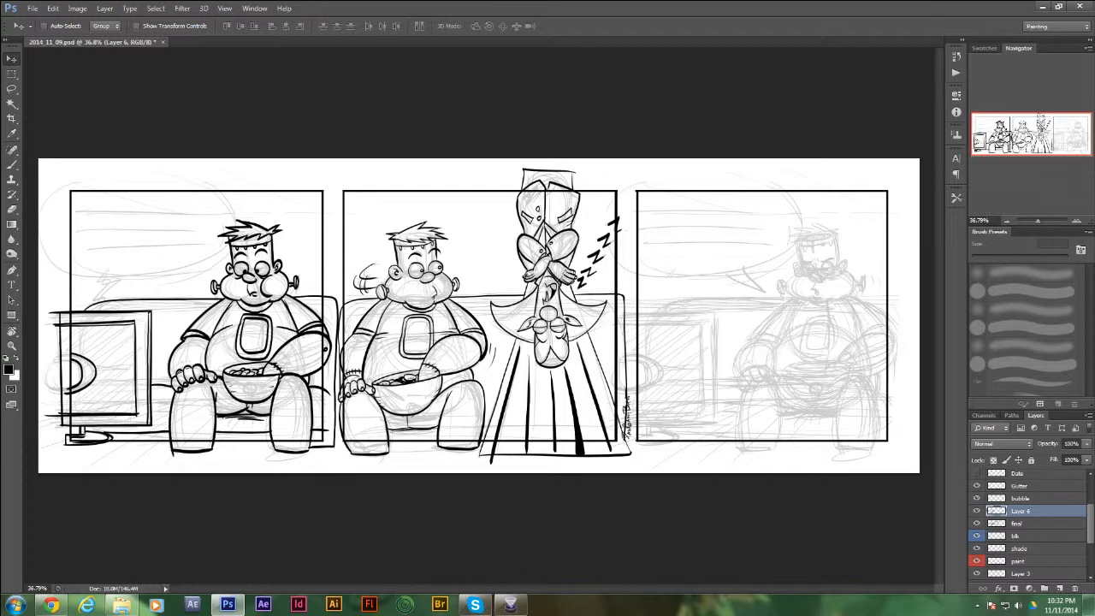
pyautogui.moveTo(265, 274); pyautogui.dragTo(843, 328)
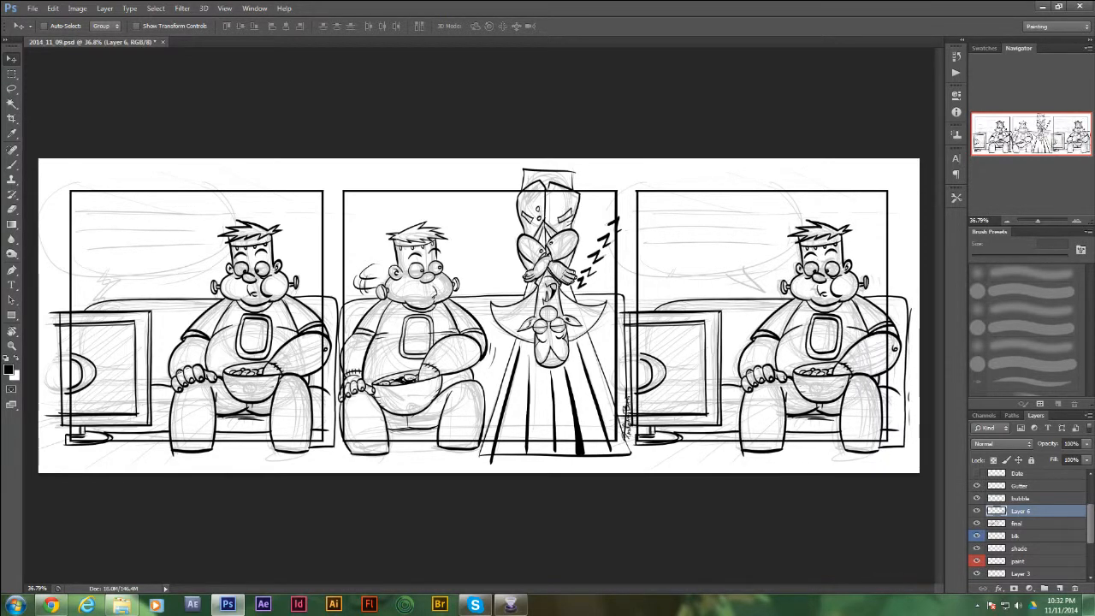
pyautogui.press('Left')
pyautogui.press('Left')
pyautogui.press('Left')
pyautogui.press('Left')
pyautogui.press('Left')
pyautogui.press('Left')
pyautogui.press('Left')
pyautogui.press('Left')
pyautogui.press('Left')
pyautogui.press('Left')
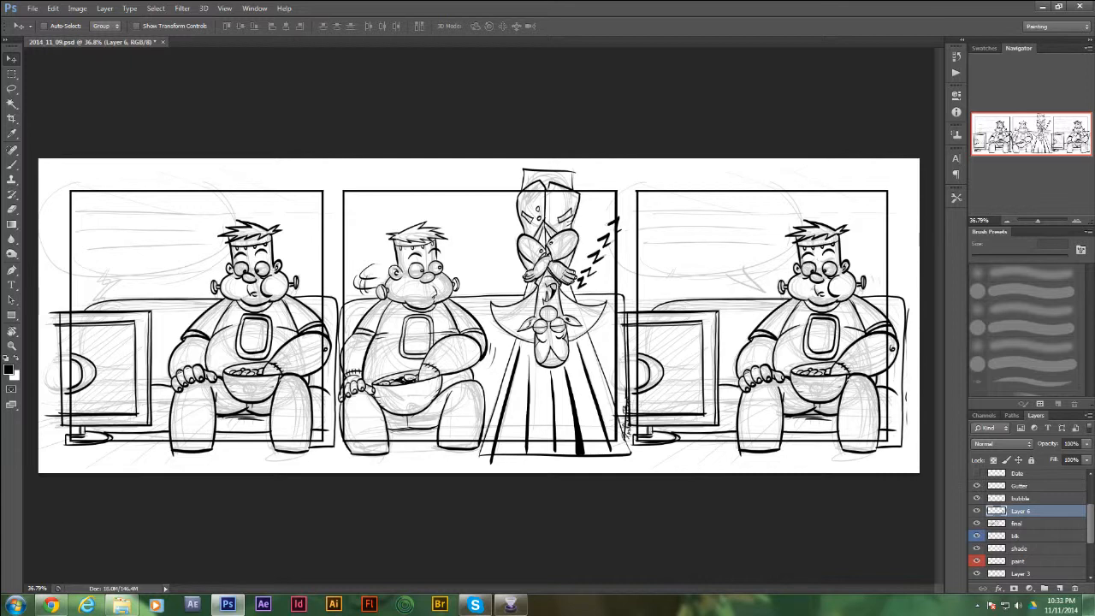
# - Ink short motion lines beside both neck bolts of the third panel's character
pyautogui.click(12, 164)
pyautogui.press('z')
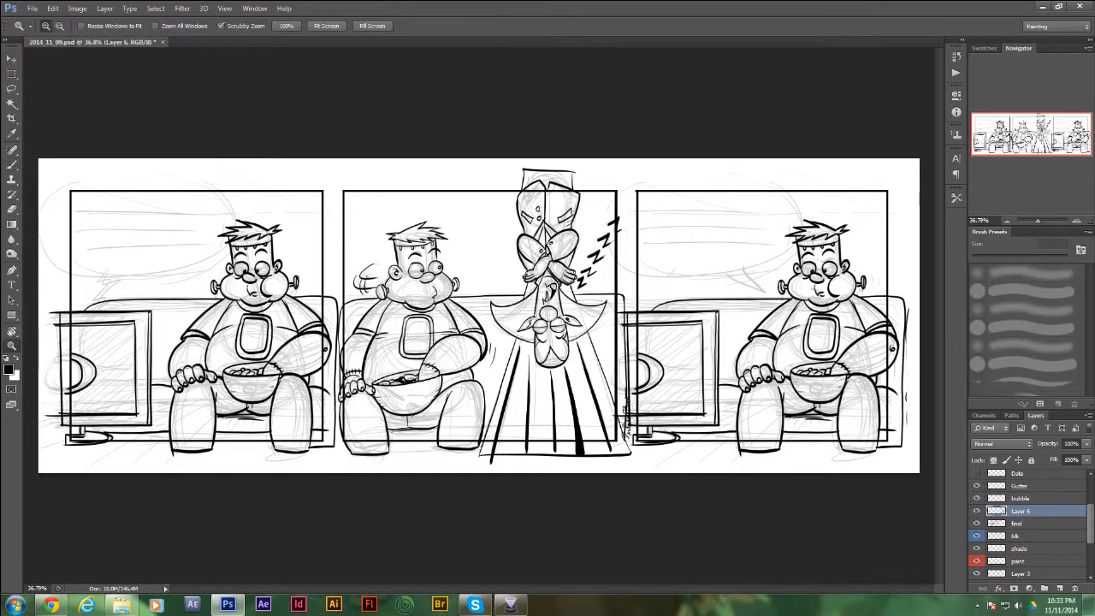
pyautogui.moveTo(874, 290); pyautogui.dragTo(921, 290)
pyautogui.press('b')
pyautogui.moveTo(865, 261); pyautogui.dragTo(876, 286)
pyautogui.moveTo(724, 268); pyautogui.dragTo(713, 285)
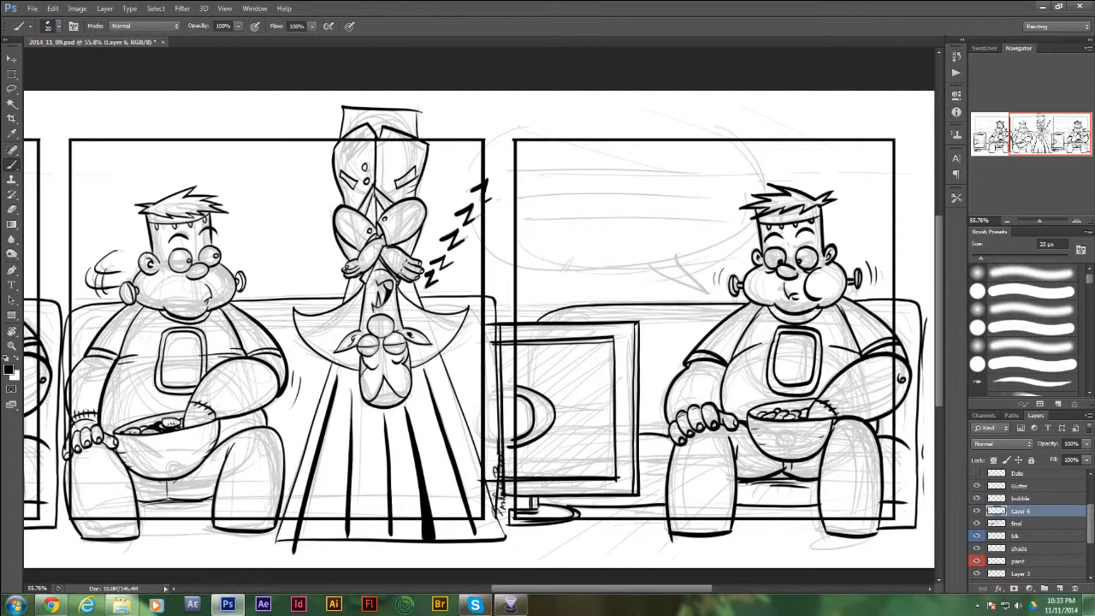
# - Replace the third-panel character's raised eyebrows and mouth with frowning brows, a small pursed mouth and half-lowered eyelids
pyautogui.hotkey('ctrl', 'z')
pyautogui.hotkey('ctrl', 'alt', 'z')
pyautogui.hotkey('ctrl', 'alt', 'z')
pyautogui.hotkey('ctrl', 'alt', 'z')
pyautogui.hotkey('ctrl', 'alt', 'z')
pyautogui.hotkey('ctrl', 'alt', 'z')
pyautogui.moveTo(764, 251); pyautogui.dragTo(818, 240)
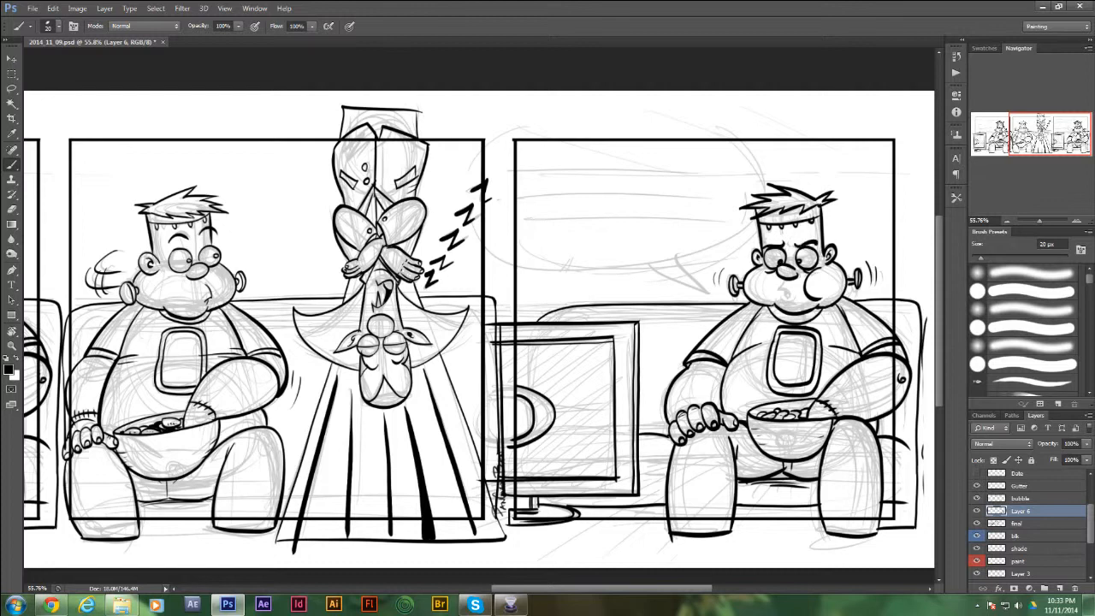
pyautogui.moveTo(780, 283); pyautogui.dragTo(795, 305)
pyautogui.moveTo(773, 259); pyautogui.dragTo(817, 257)
# - Hide the visible "trace" sketch layer so only the inked line art of the strip shows
pyautogui.hotkey('ctrl', '-')
pyautogui.hotkey('ctrl', '-')
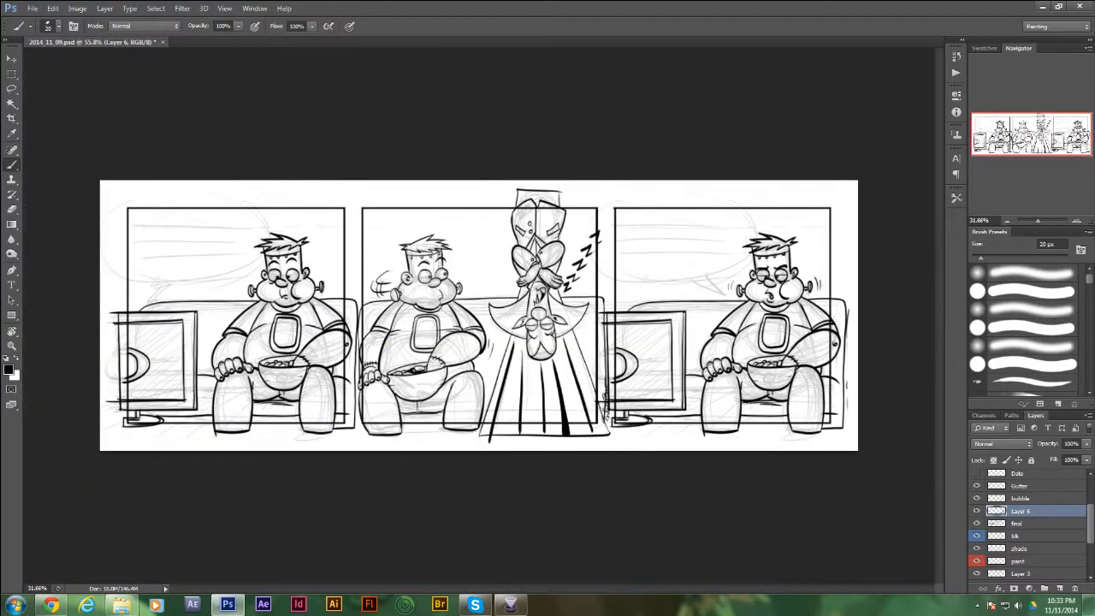
pyautogui.scroll(-1, 479, 314)
pyautogui.scroll(-2, 1027, 523)
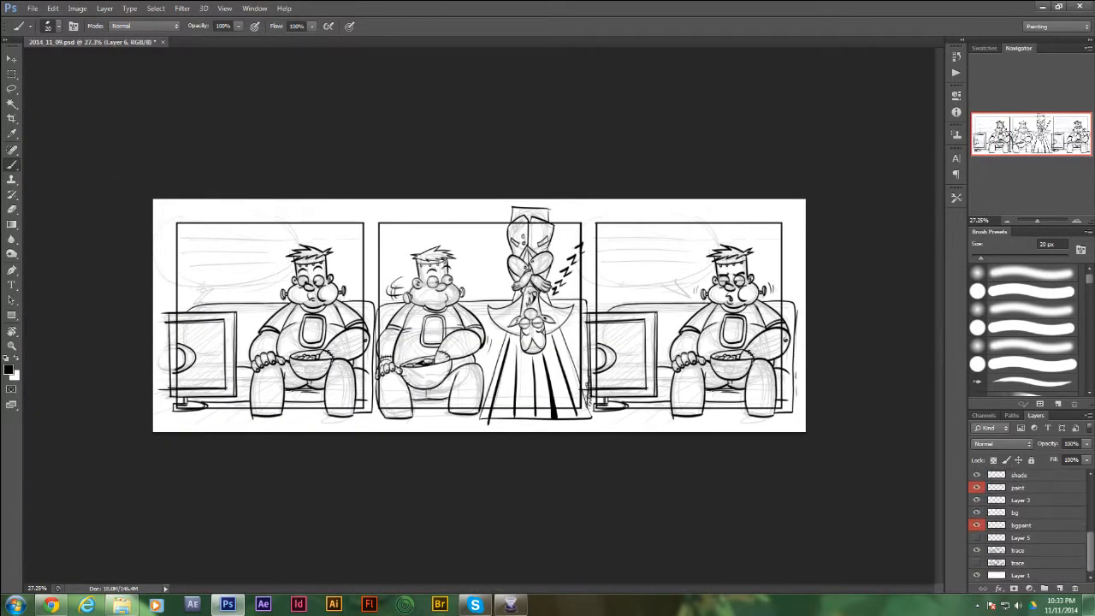
pyautogui.click(977, 550)
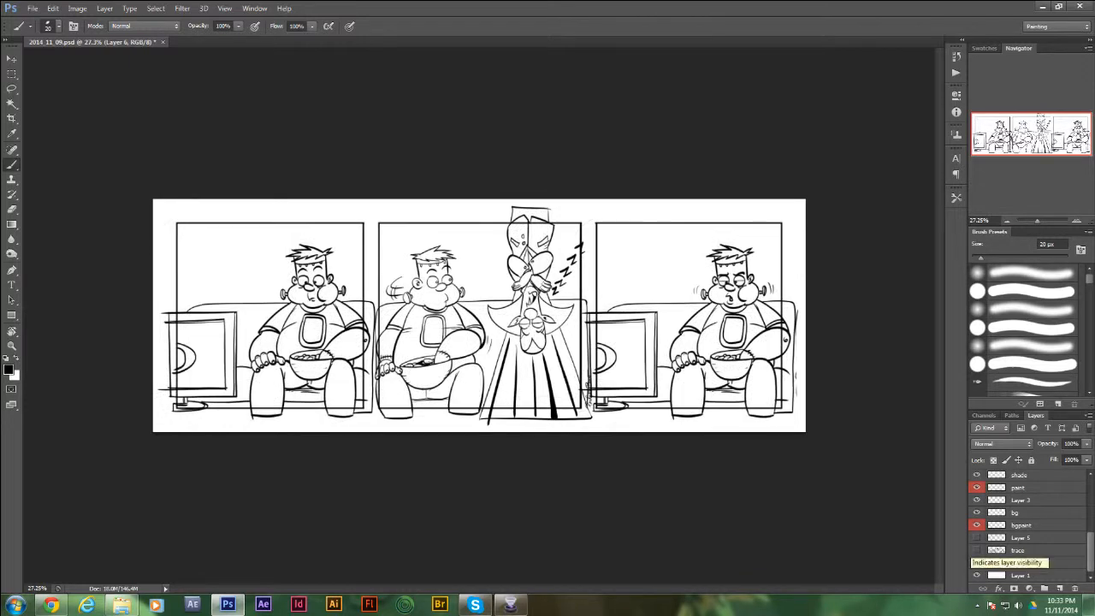
pyautogui.scroll(3, 1026, 526)
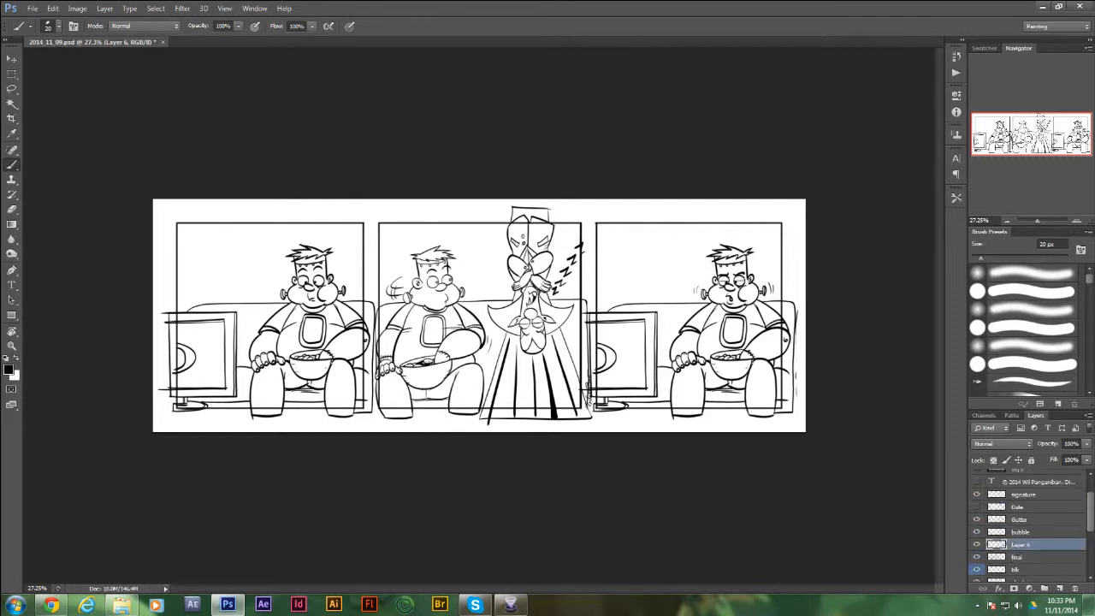
pyautogui.scroll(-1, 1026, 526)
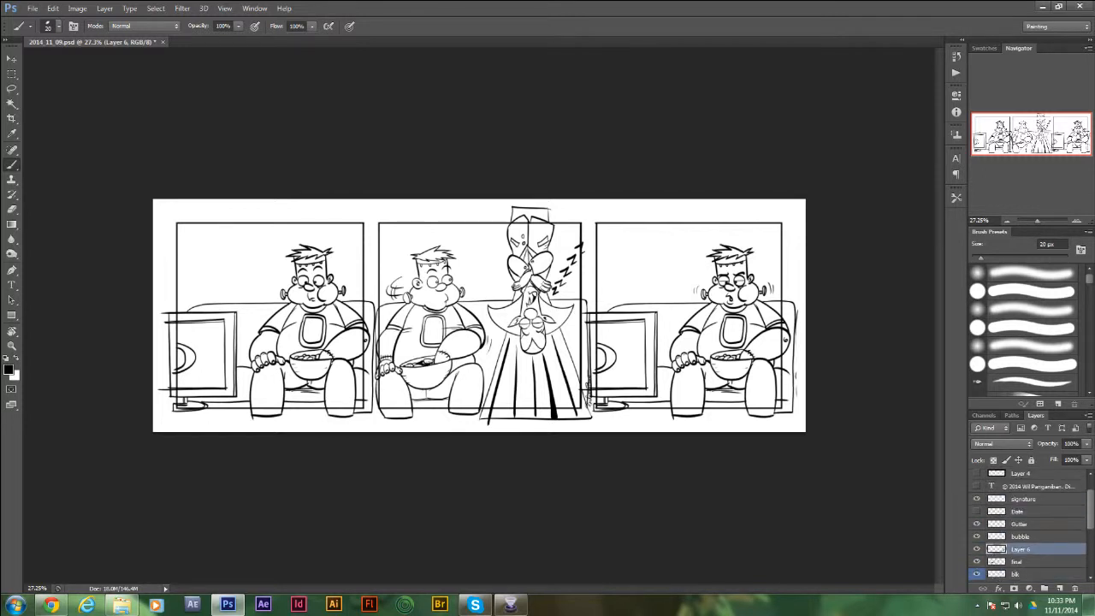
pyautogui.scroll(2, 1026, 526)
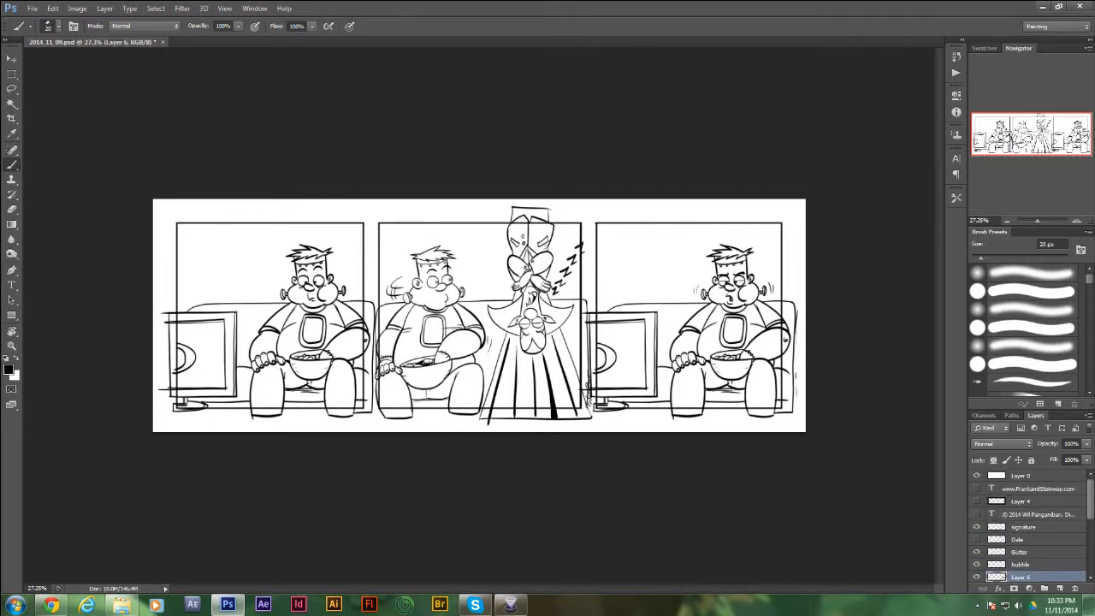
pyautogui.scroll(-3, 1027, 526)
pyautogui.scroll(3, 1027, 526)
pyautogui.click(1021, 475)
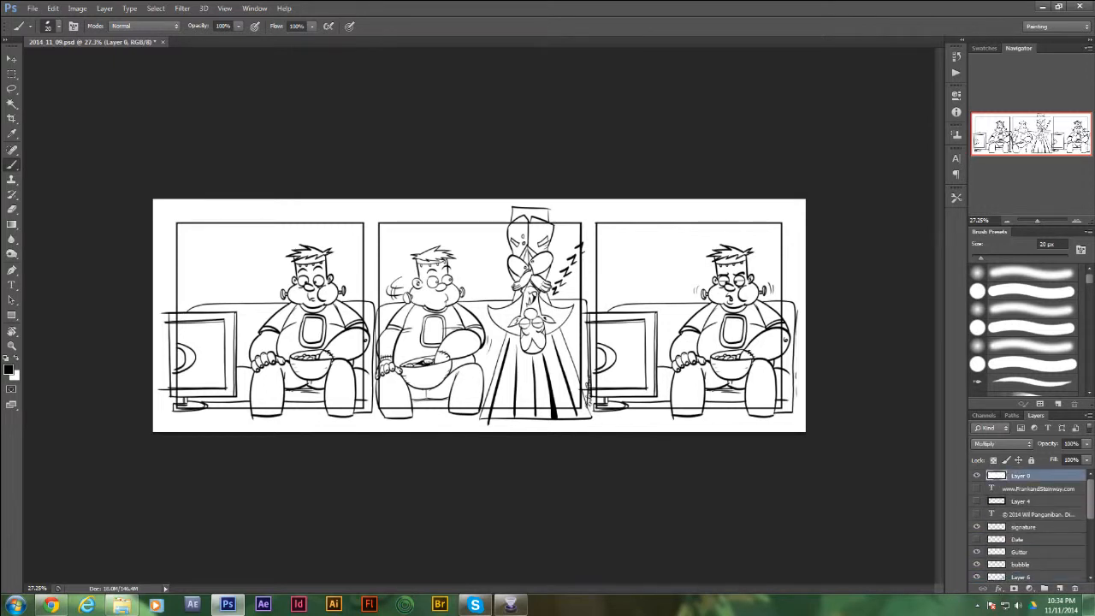
pyautogui.press('w')
pyautogui.click(590, 211)
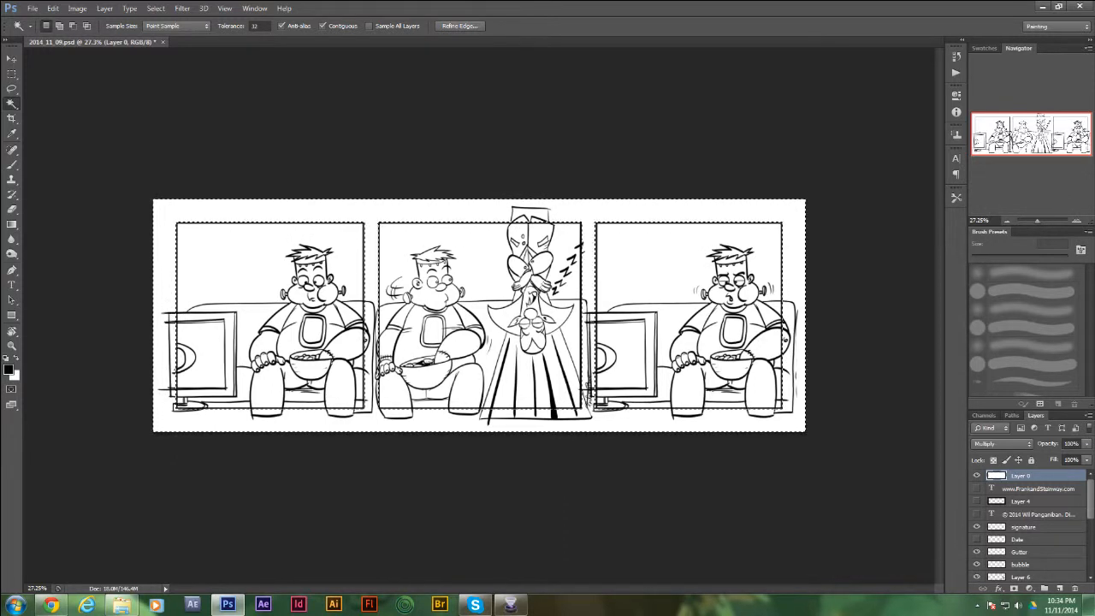
pyautogui.click(1022, 564)
pyautogui.click(1060, 588)
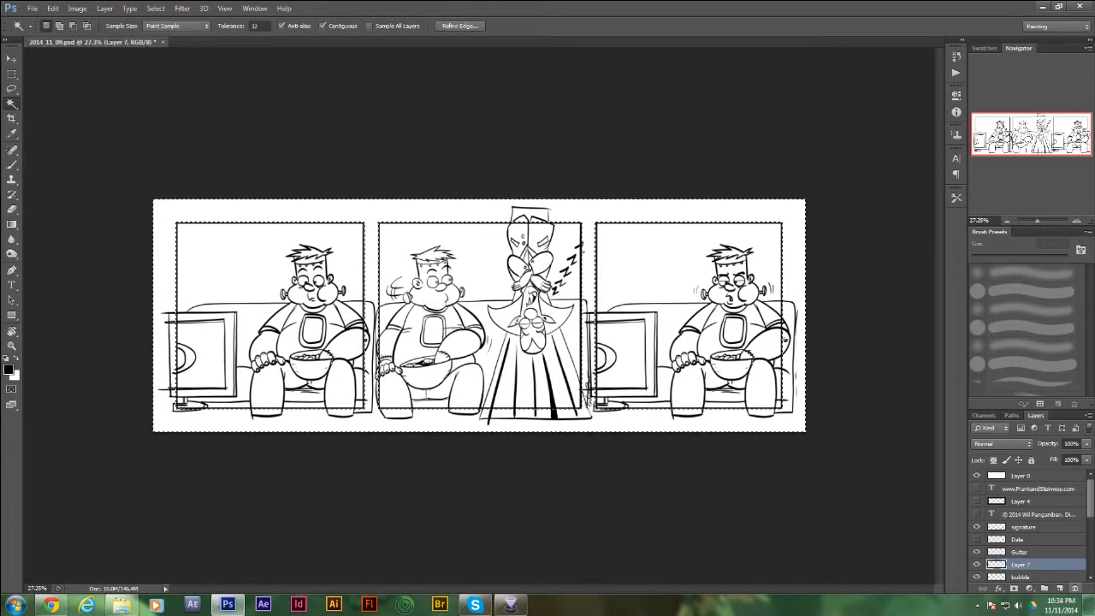
pyautogui.press('Return')
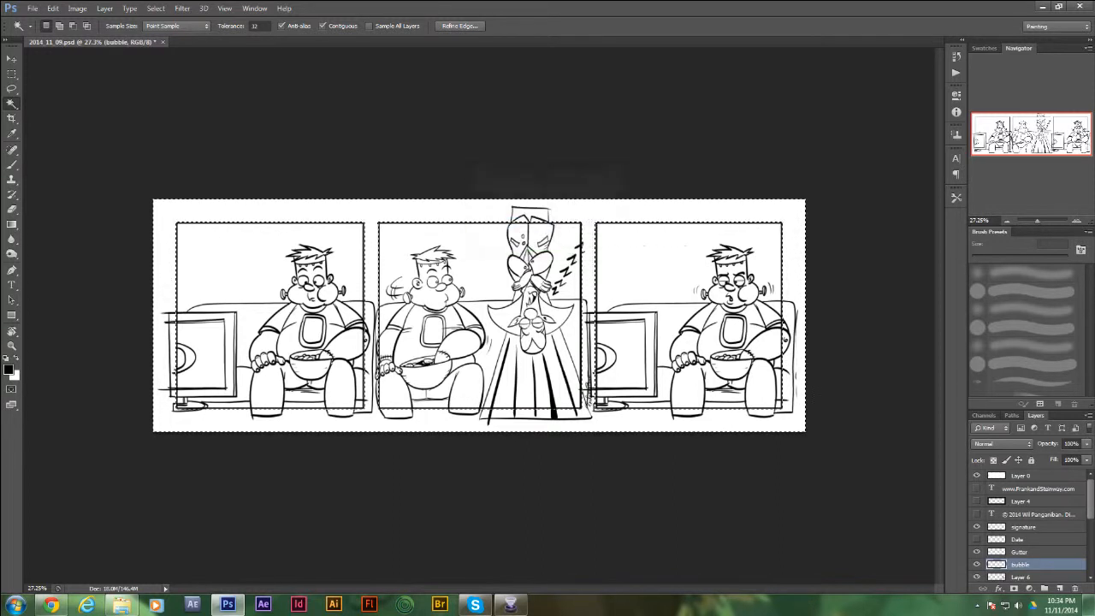
pyautogui.hotkey('ctrl', 'd')
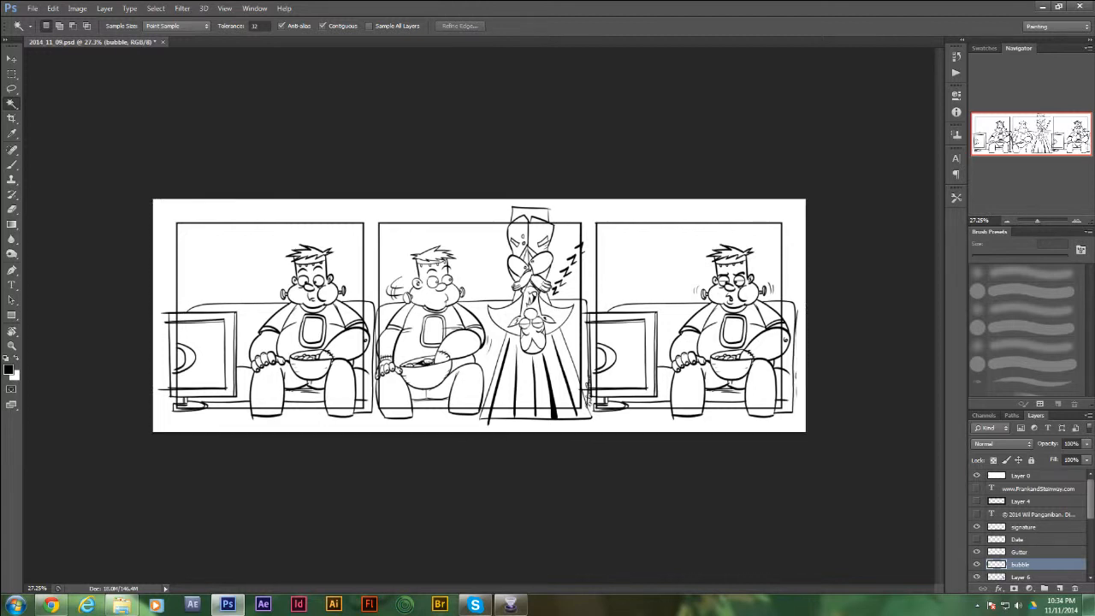
# - Select the margin and gutters around the panels from Layer 0 and fill them with white on the "Gutter" layer
pyautogui.click(1034, 551)
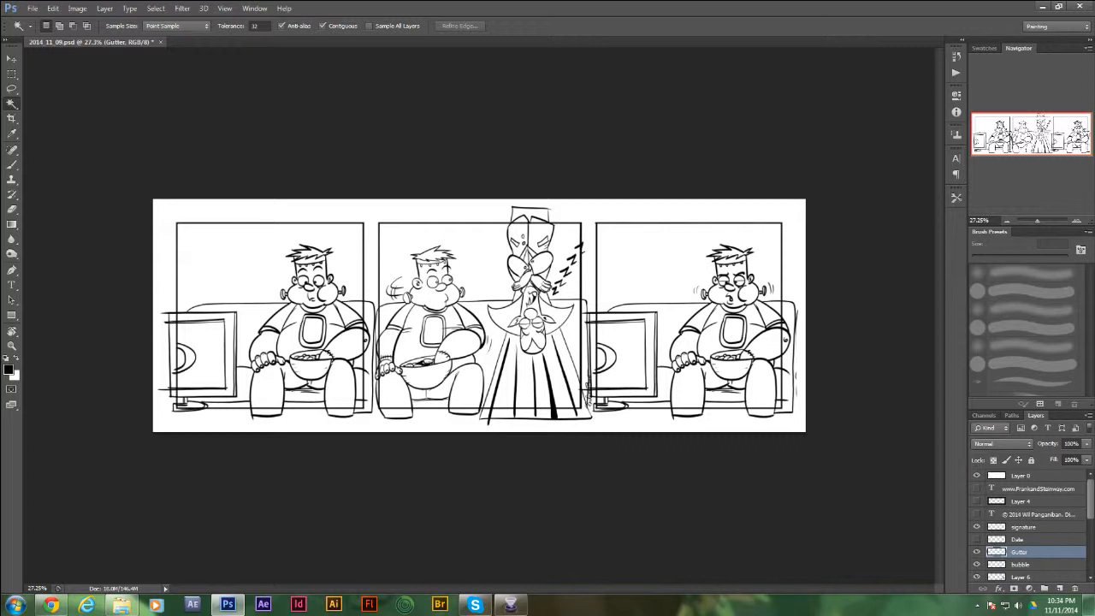
pyautogui.click(1033, 476)
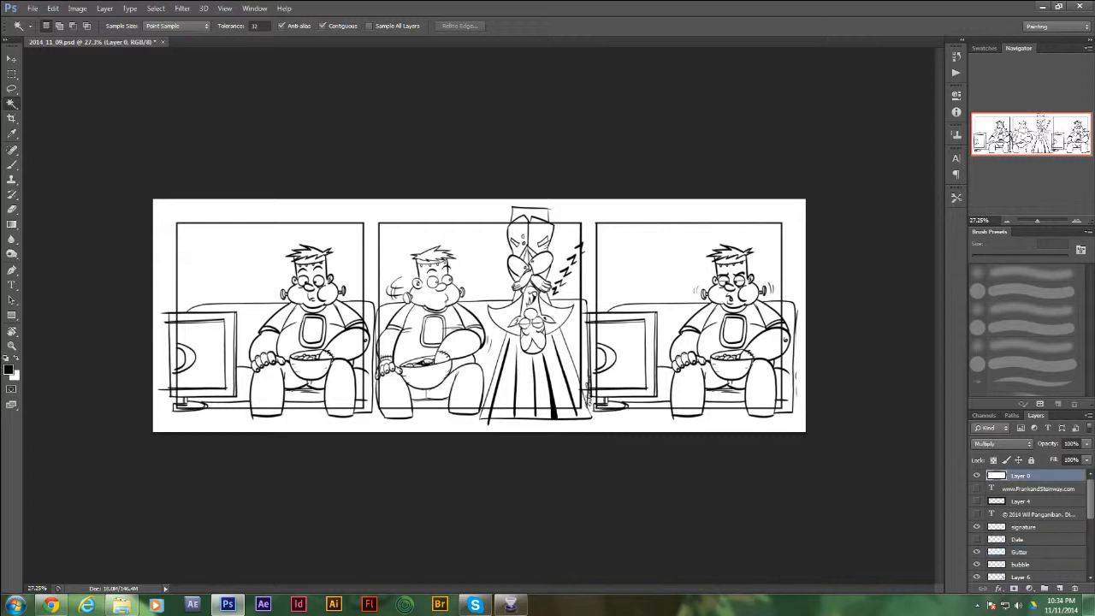
pyautogui.click(371, 212)
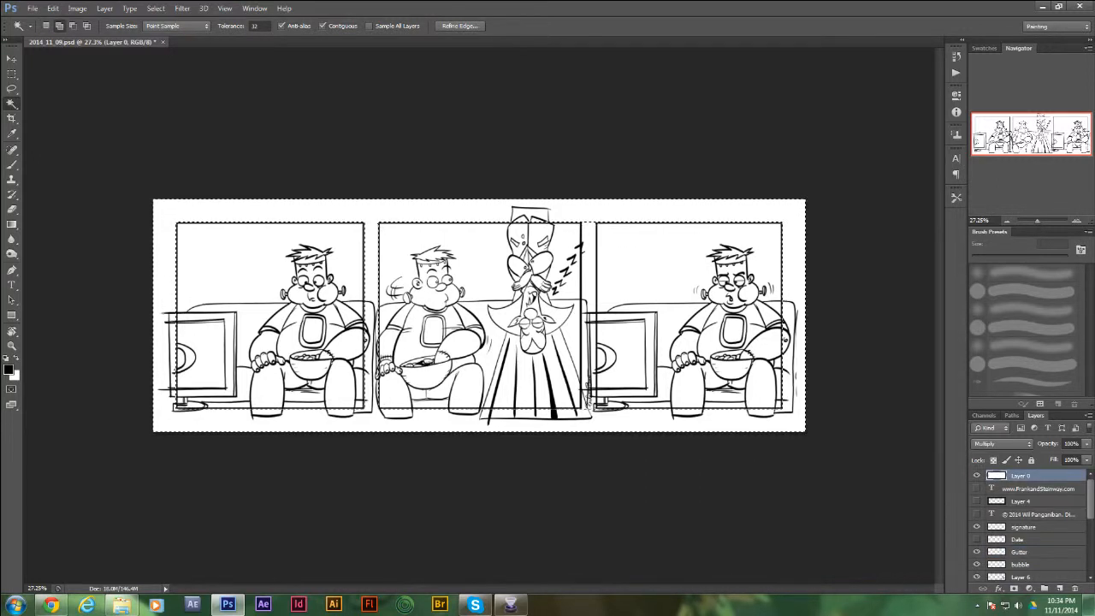
pyautogui.click(1019, 552)
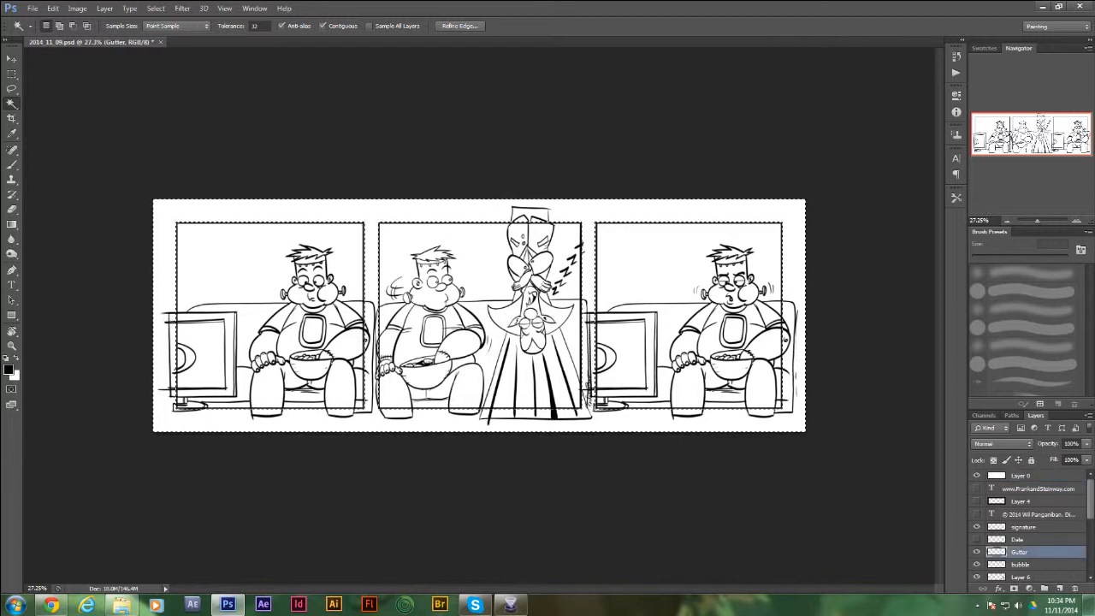
pyautogui.press('x')
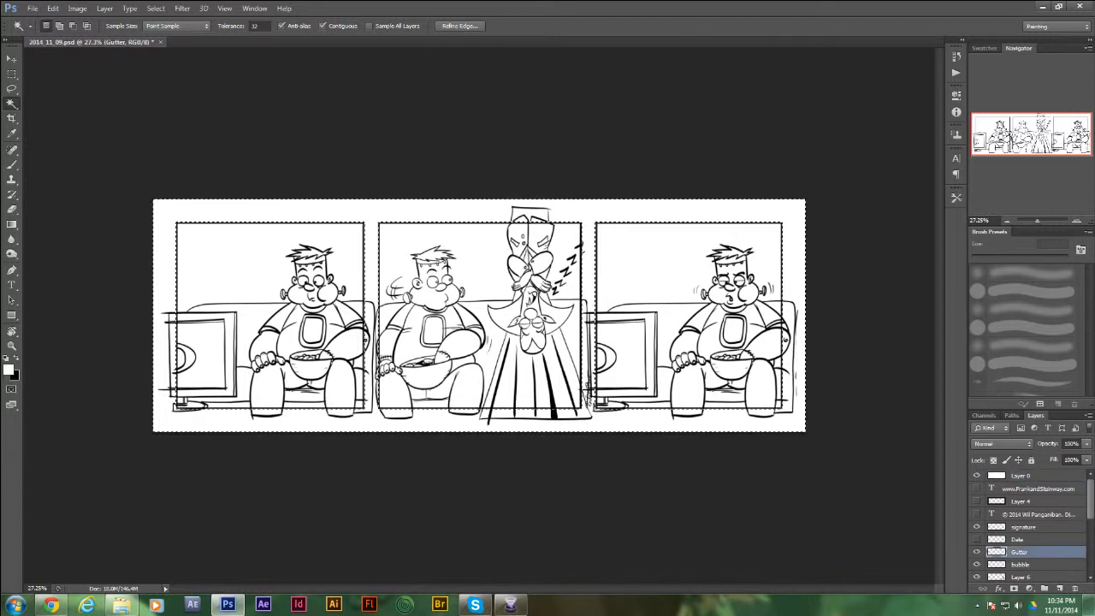
pyautogui.hotkey('shift', 'F5')
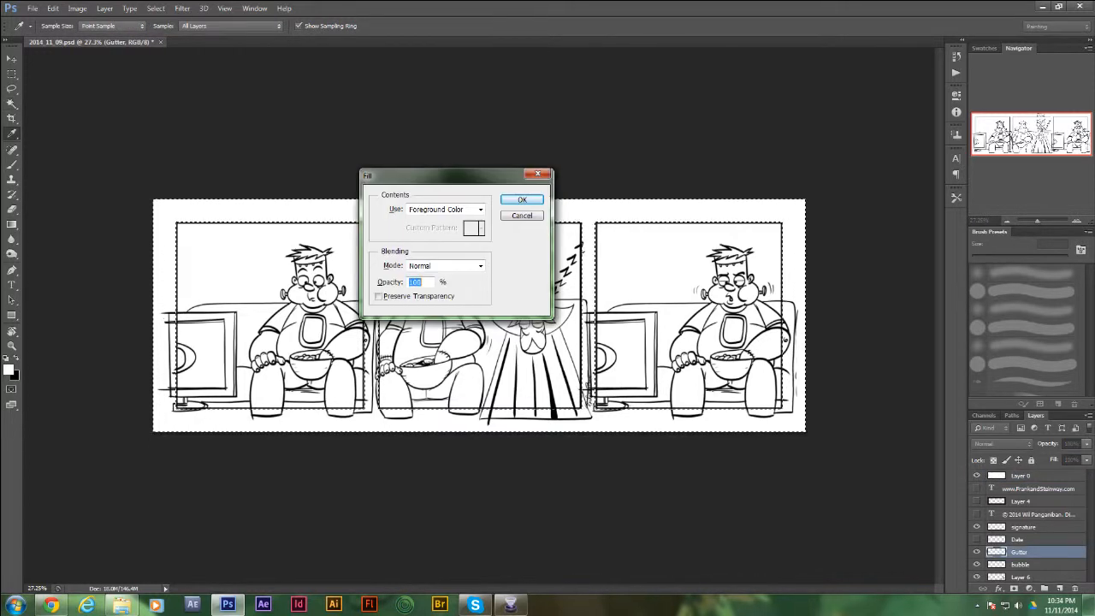
pyautogui.press('Return')
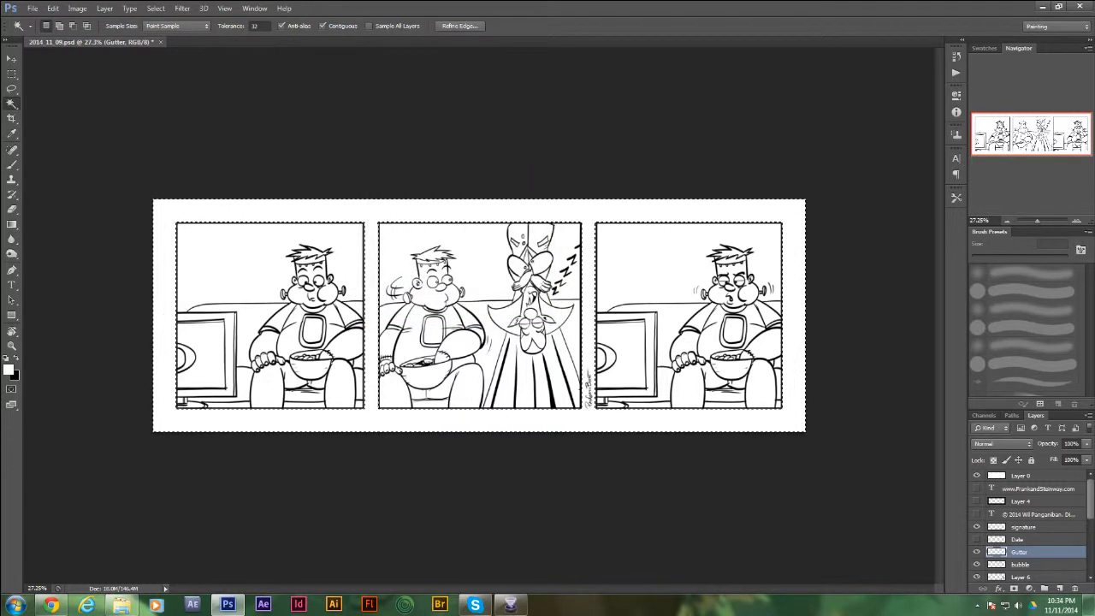
pyautogui.hotkey('ctrl', 'd')
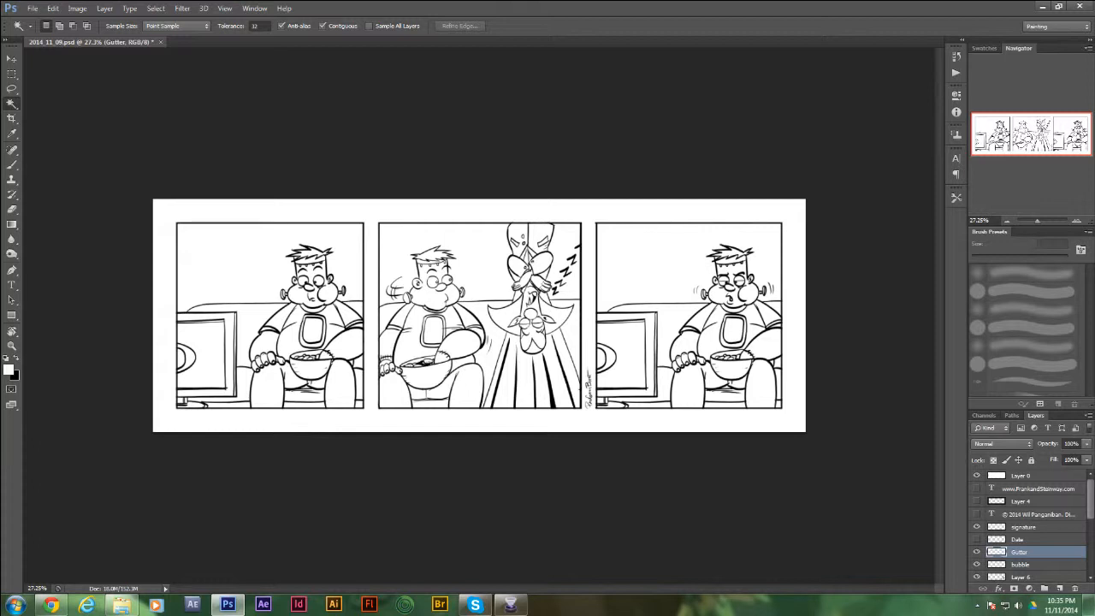
pyautogui.scroll(-5, 1027, 526)
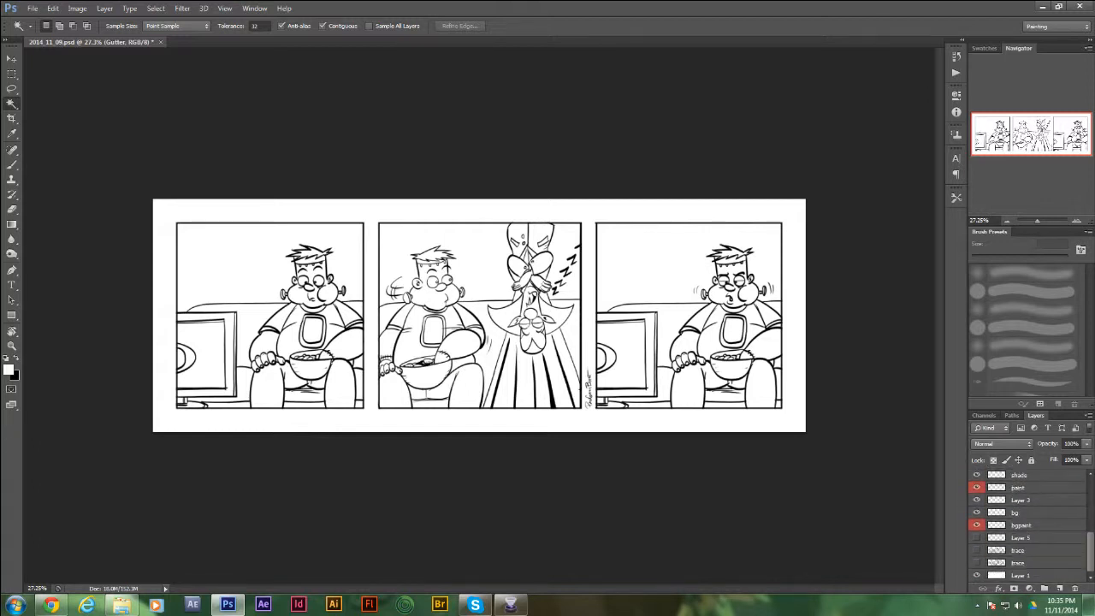